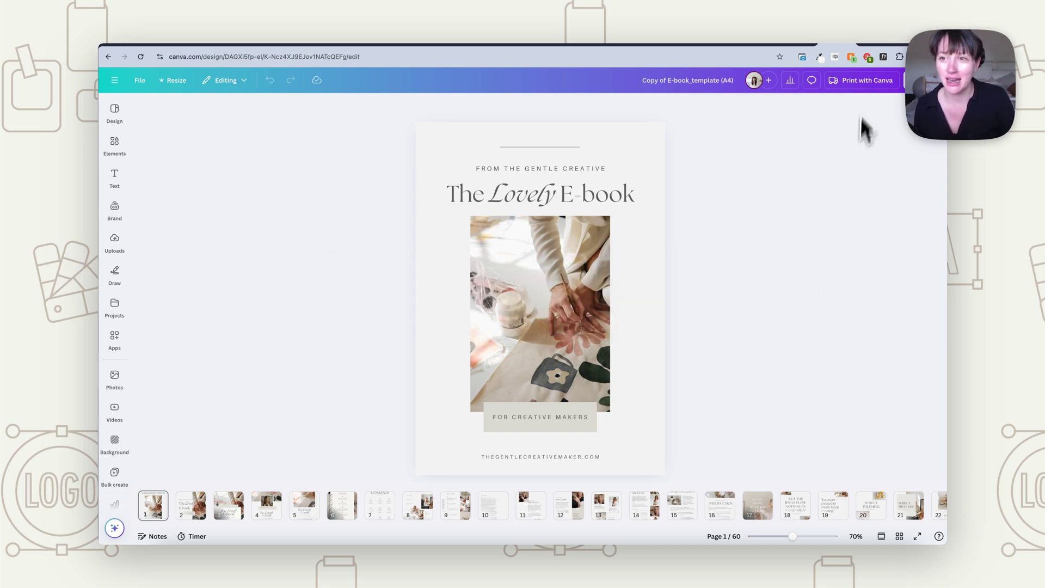
- Go to canva.com in a new browser tab and open the Templates page
key("super+t")
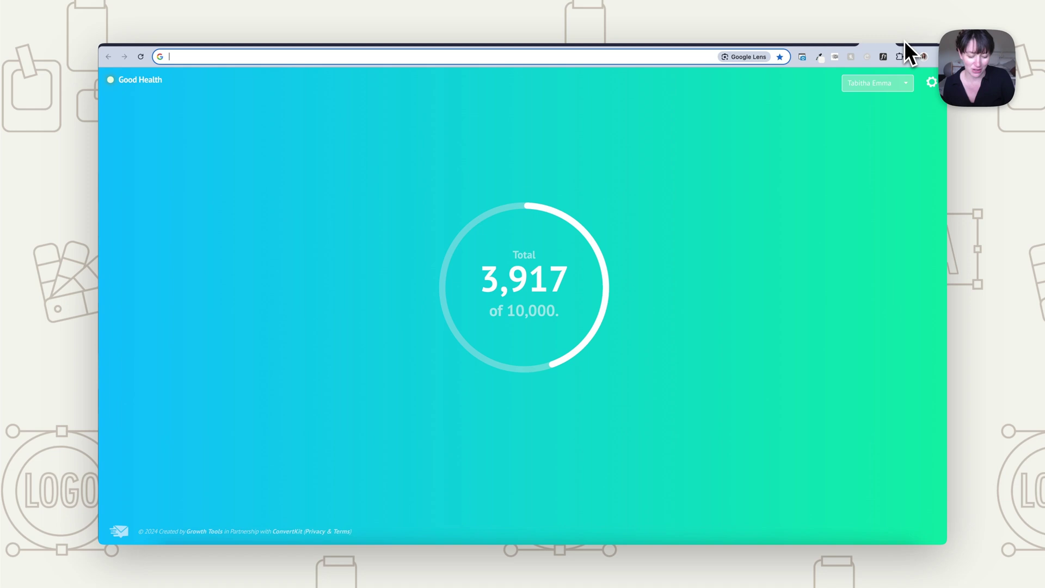
type("can")
left_click(163, 77)
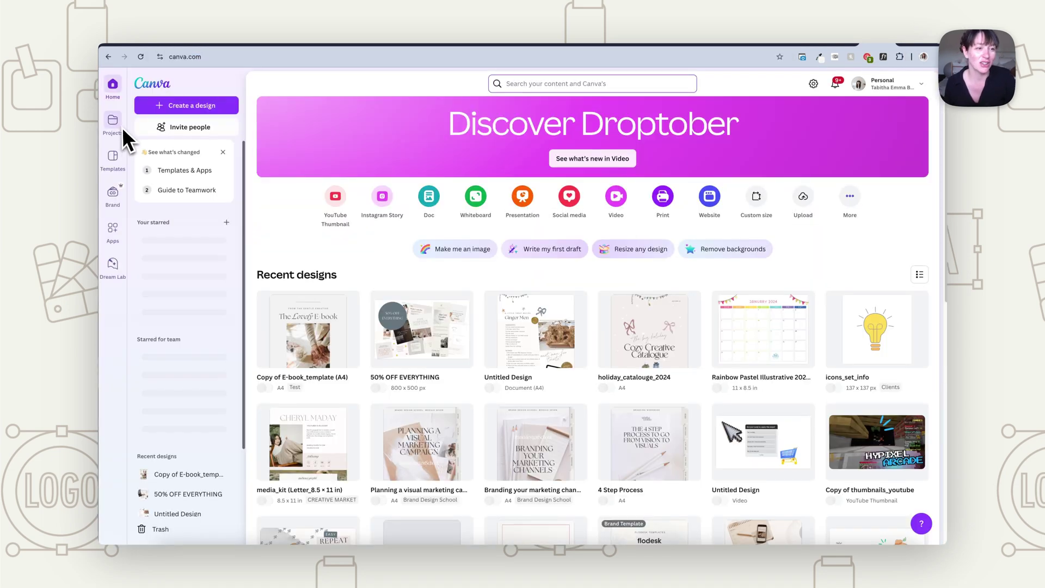
left_click(527, 87)
left_click(113, 158)
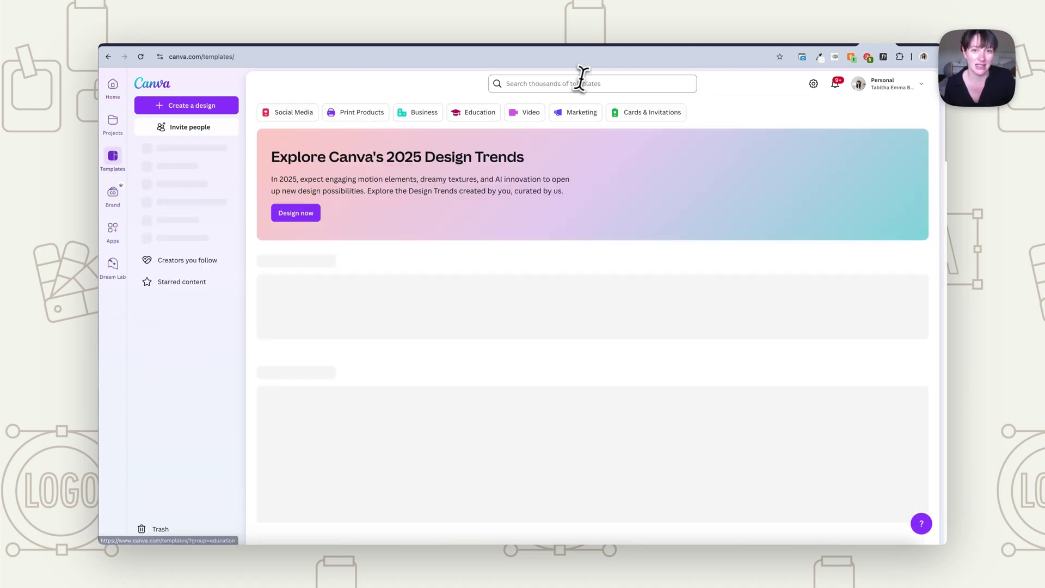
- Search templates for 'ebook' and open the olive green 'Declutter Your Home and Find More Peace' guide
left_click(561, 83)
type("ebook")
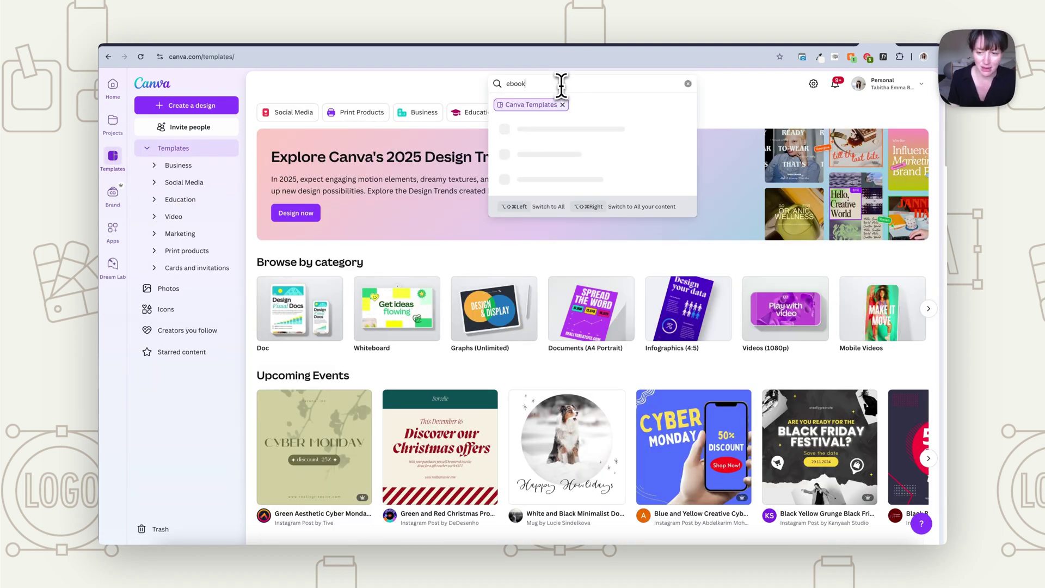
key("Return")
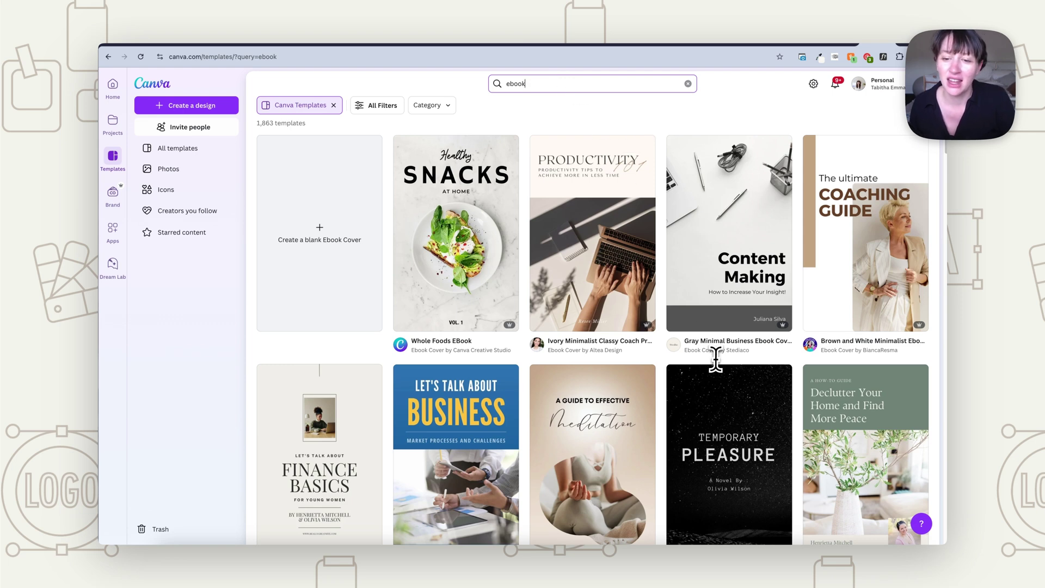
scroll(715, 359, "down", 4)
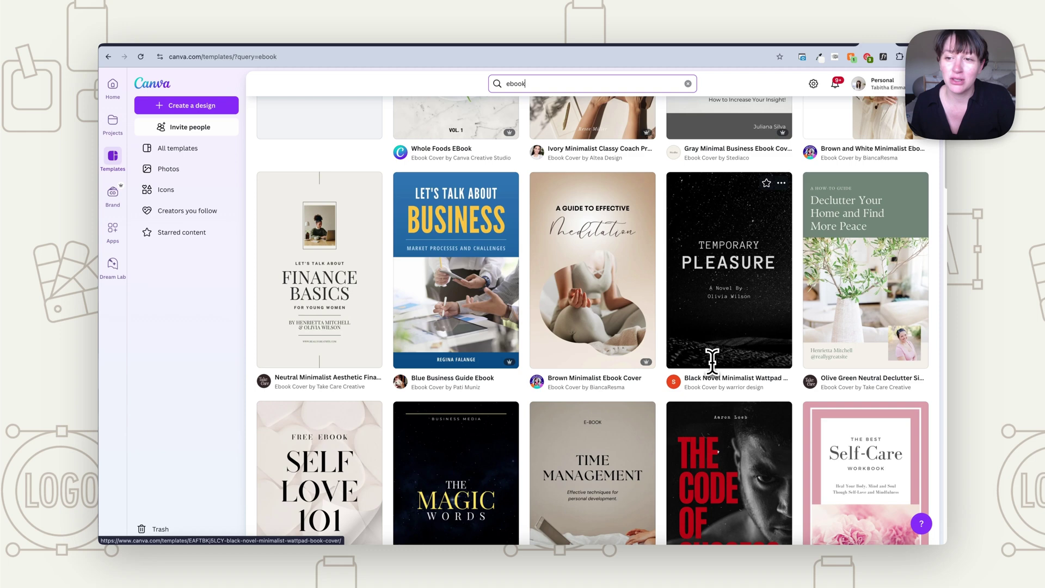
left_click(865, 350)
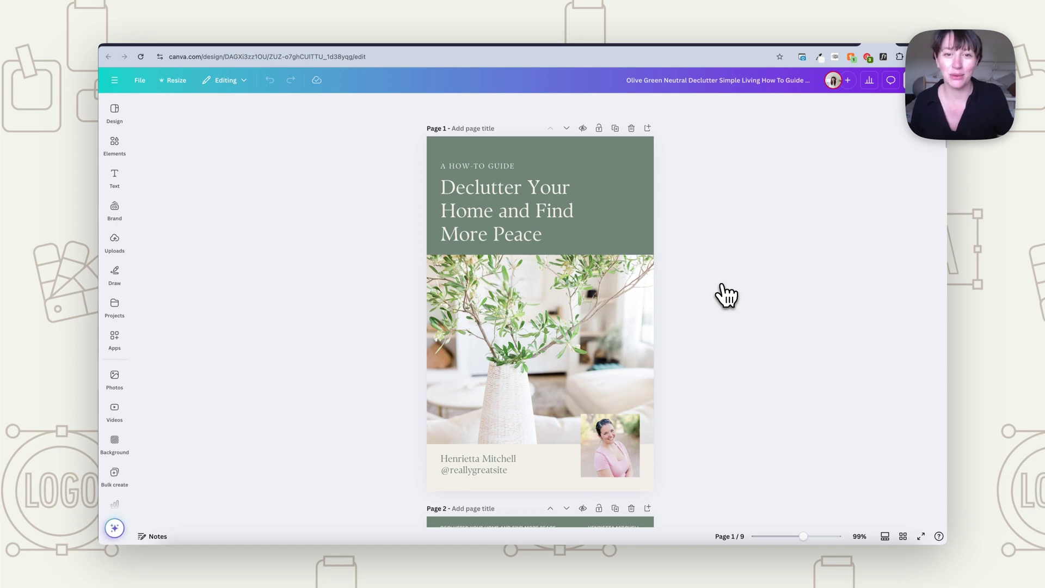
- Scroll down and back up through the Declutter guide's nine pages
scroll(728, 350, "down", 20)
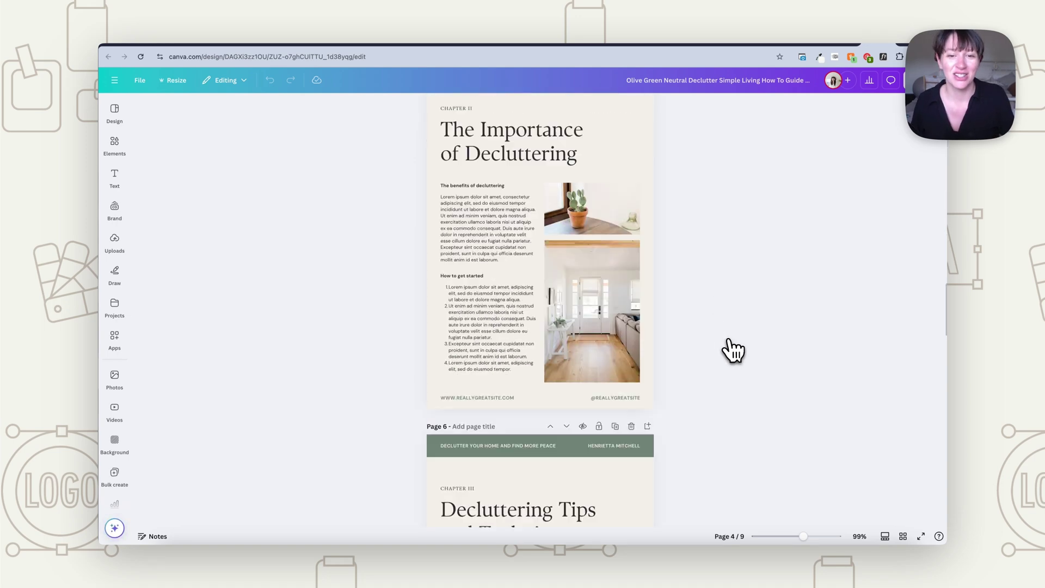
scroll(733, 350, "down", 20)
scroll(733, 350, "up", 12)
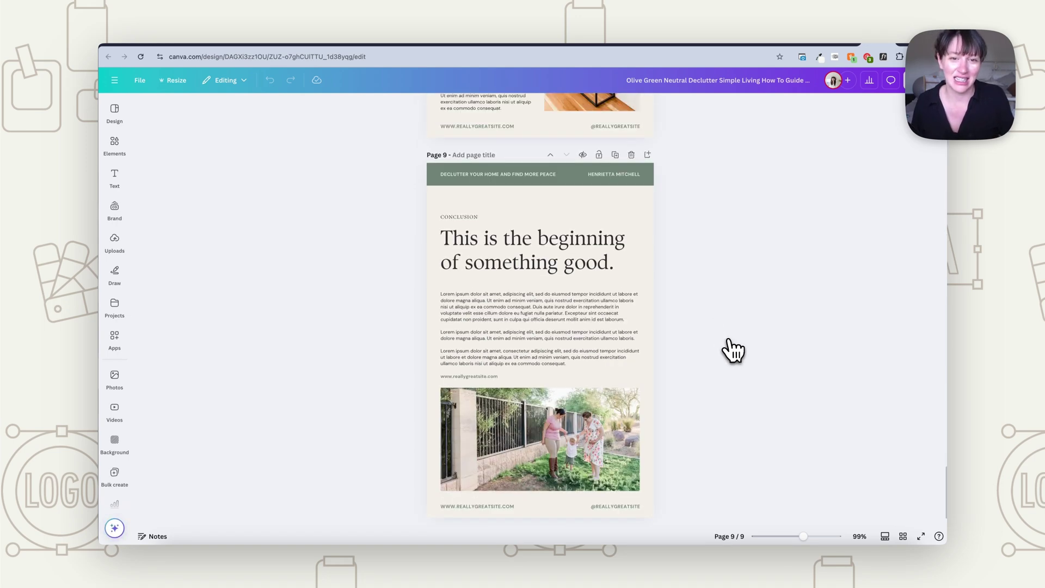
scroll(733, 350, "up", 20)
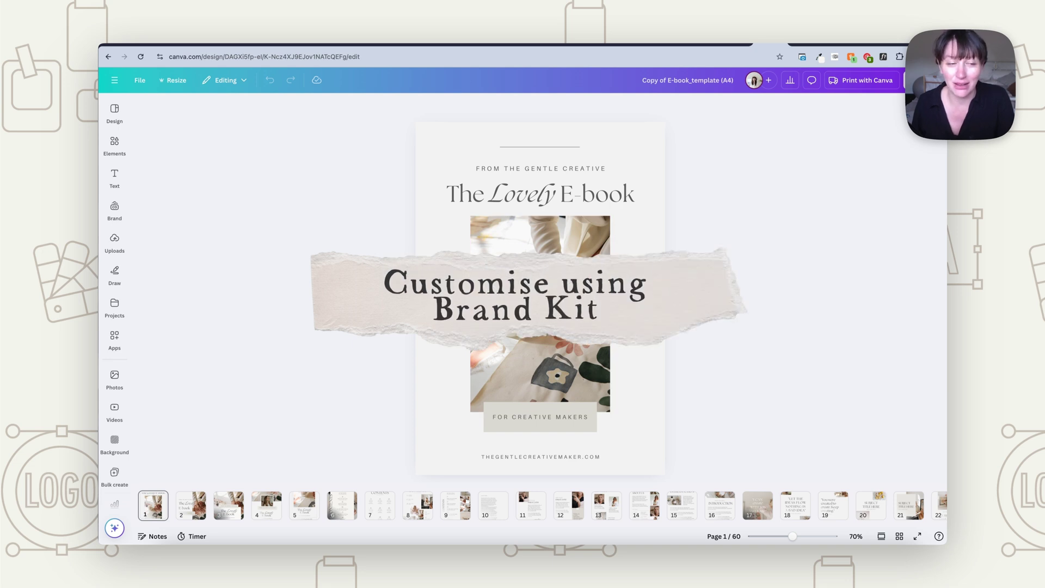
- Shuffle the Brand colours on the cover until a pale sage background appears, then apply to all pages
left_click(115, 210)
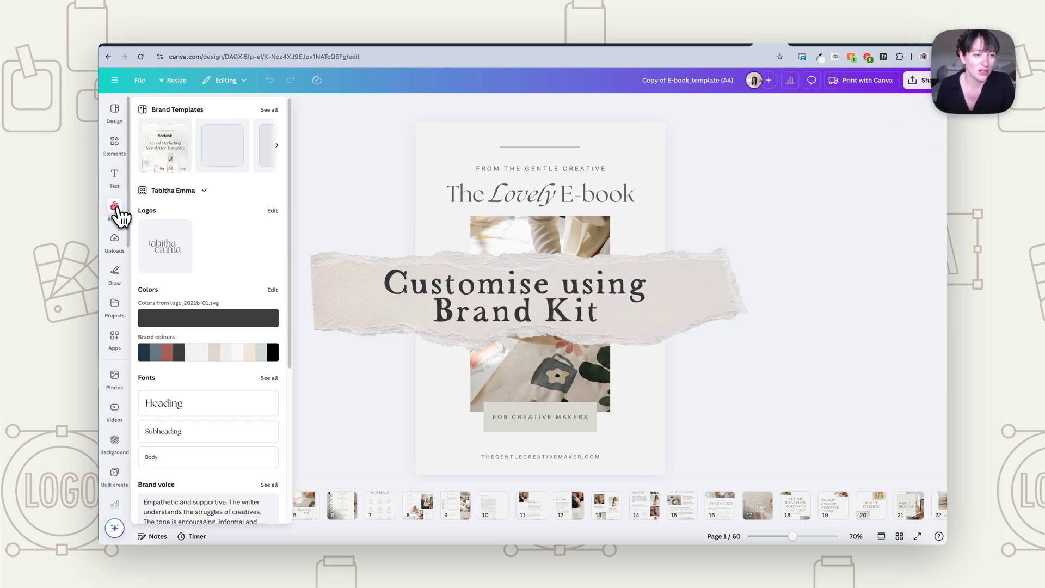
left_click(431, 273)
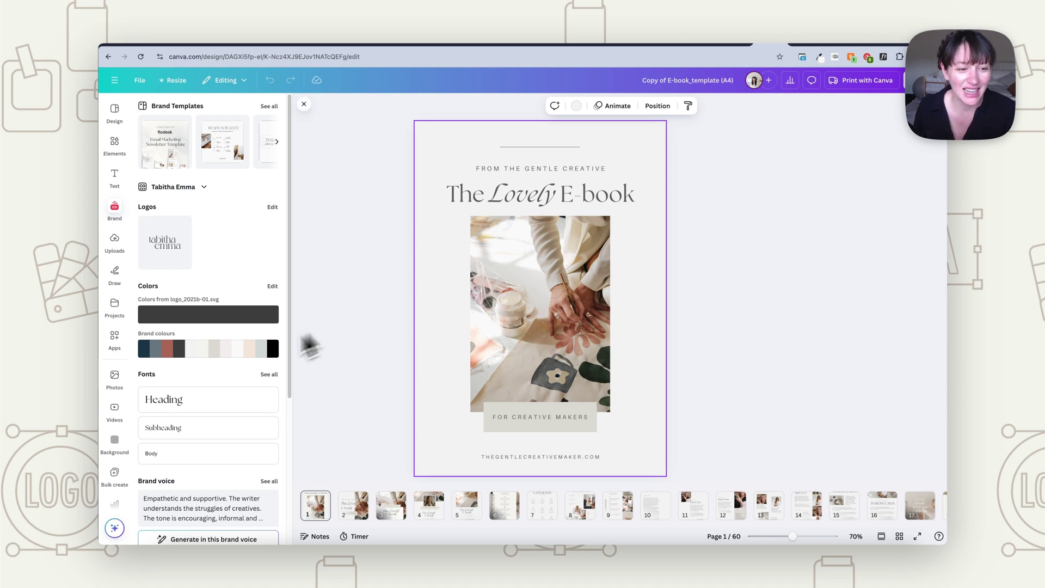
left_click(215, 350)
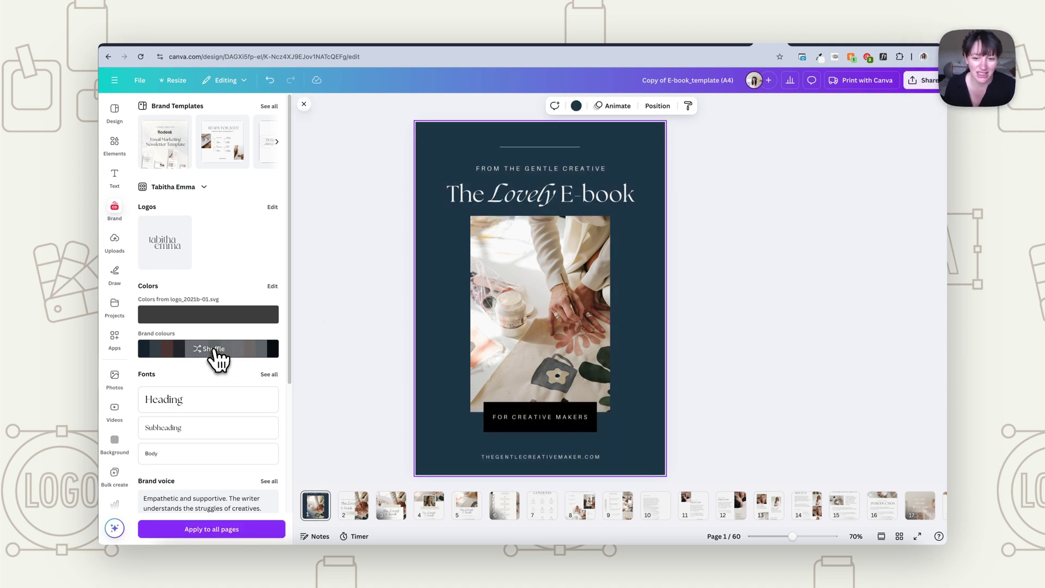
left_click(216, 353)
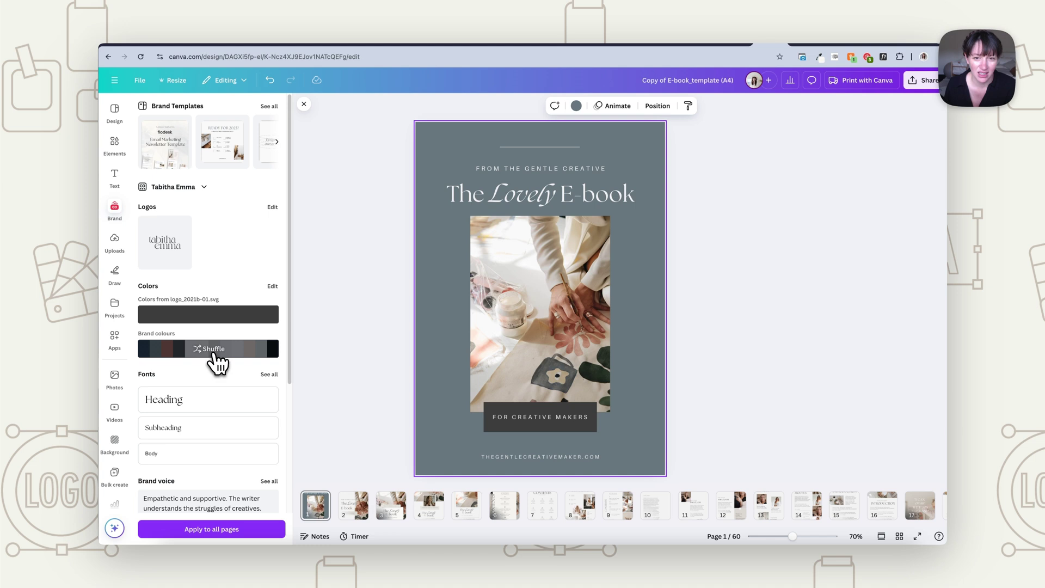
left_click(216, 354)
left_click(216, 354)
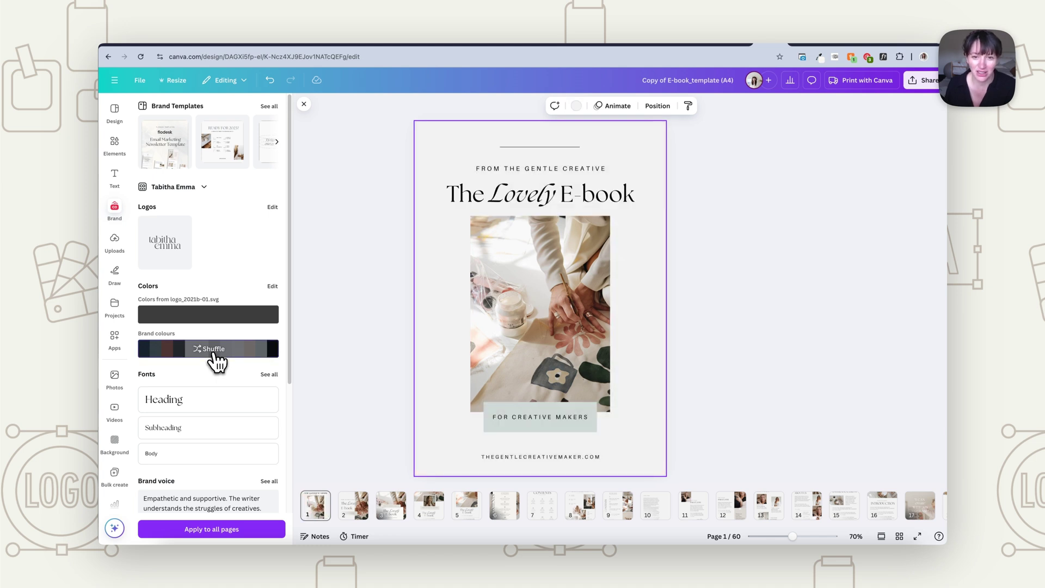
left_click(216, 357)
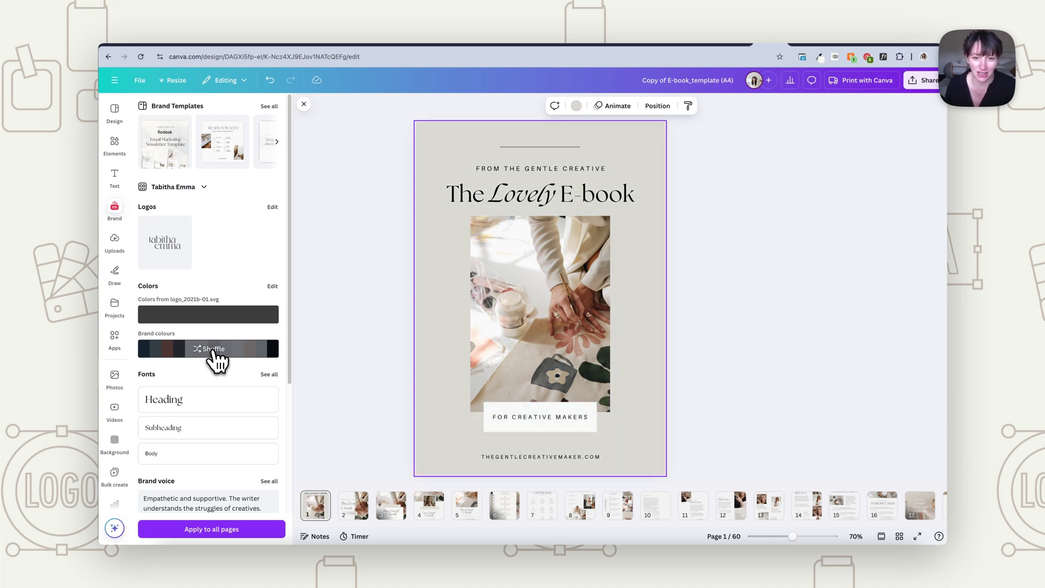
left_click(216, 356)
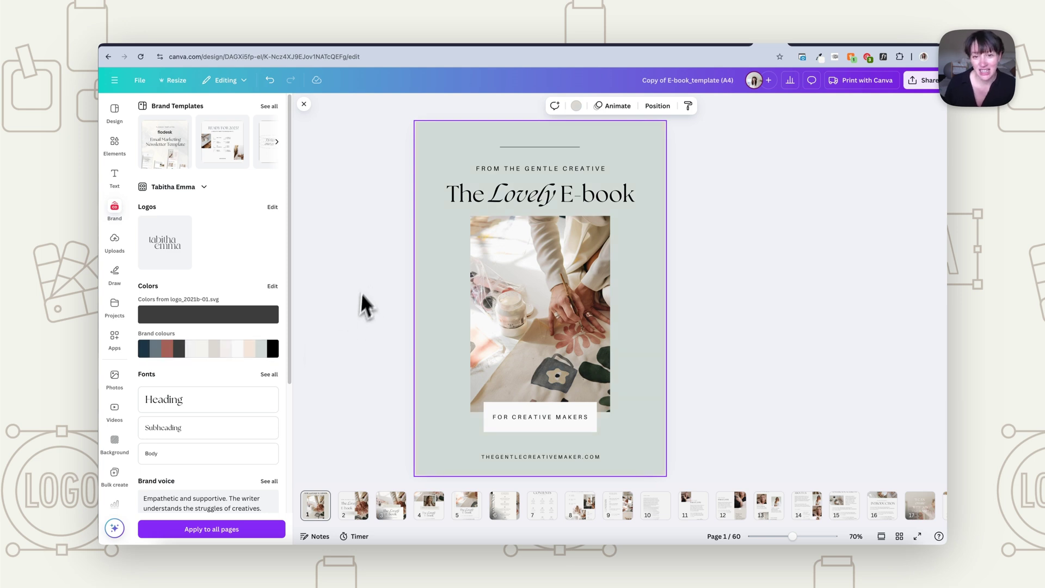
left_click(211, 531)
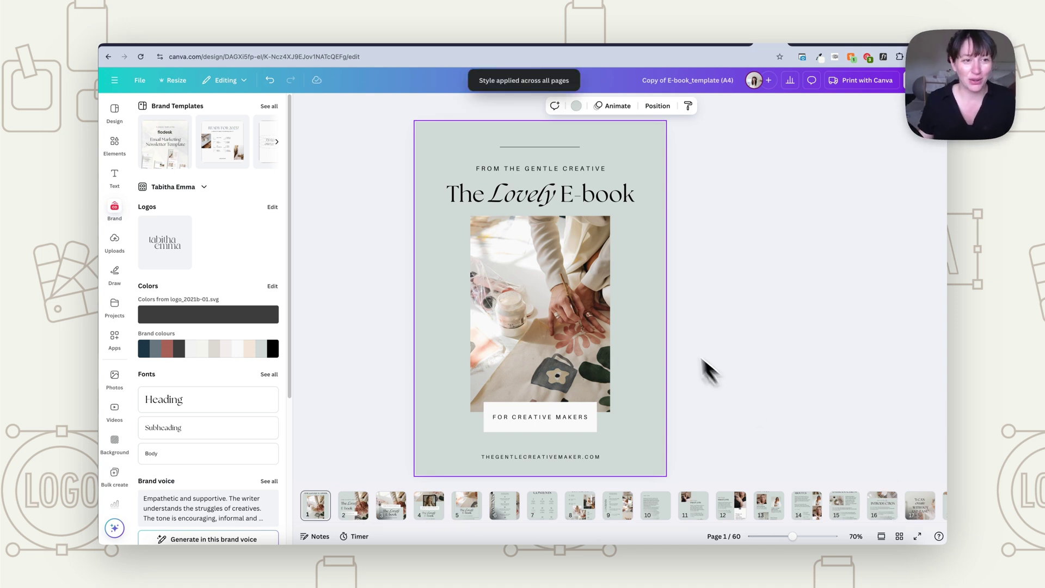
- Set the e-book title to The Seasons Light and change all The Seasons text to match
left_click(558, 202)
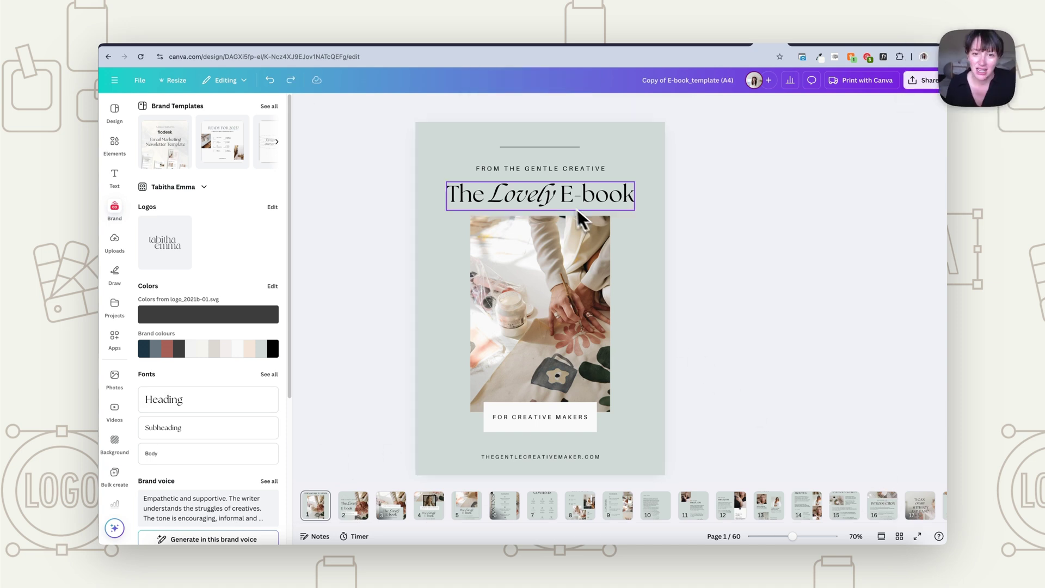
left_click_drag(629, 195, 446, 195)
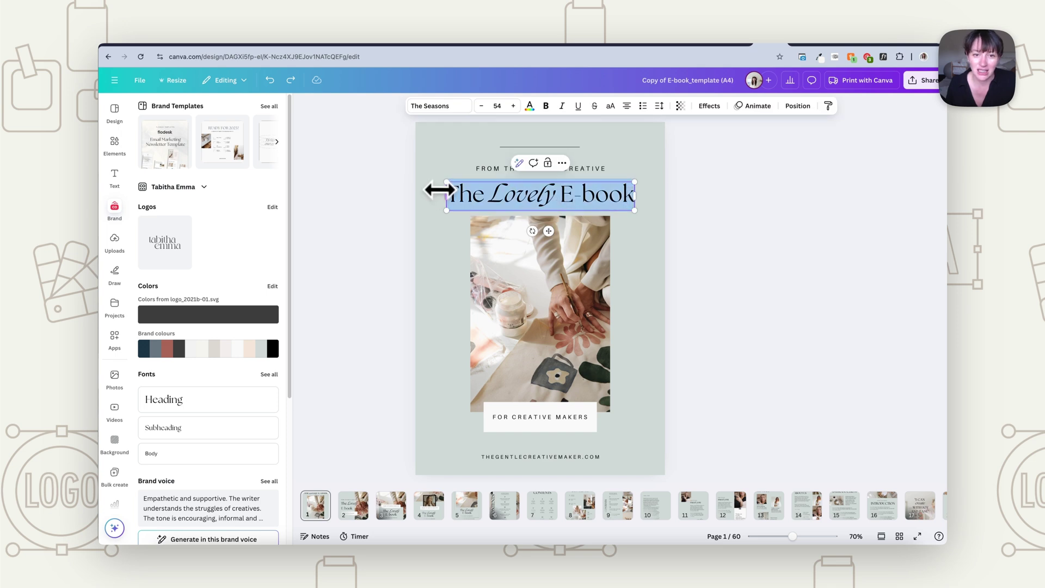
left_click(457, 109)
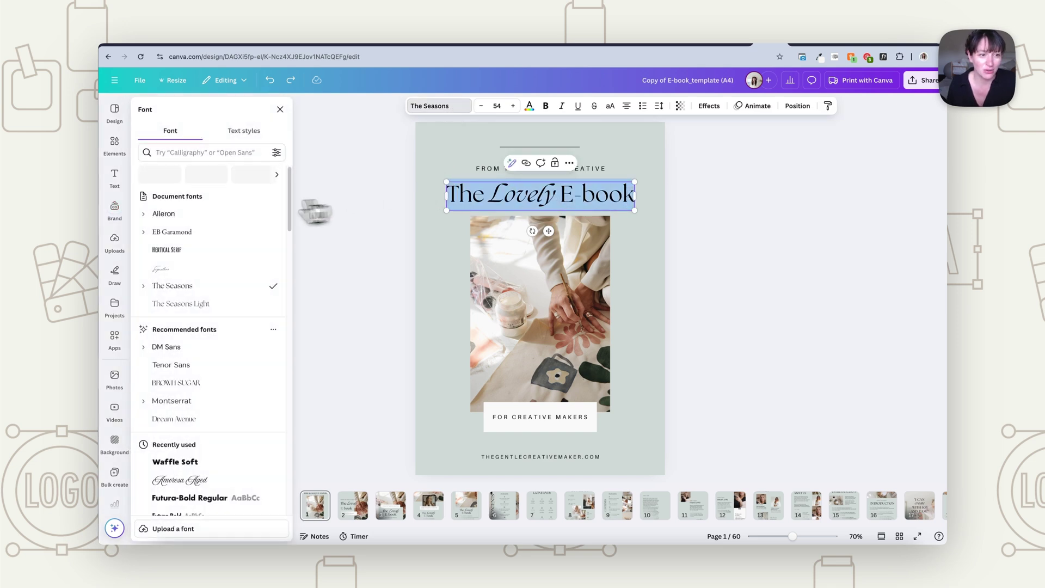
left_click(185, 304)
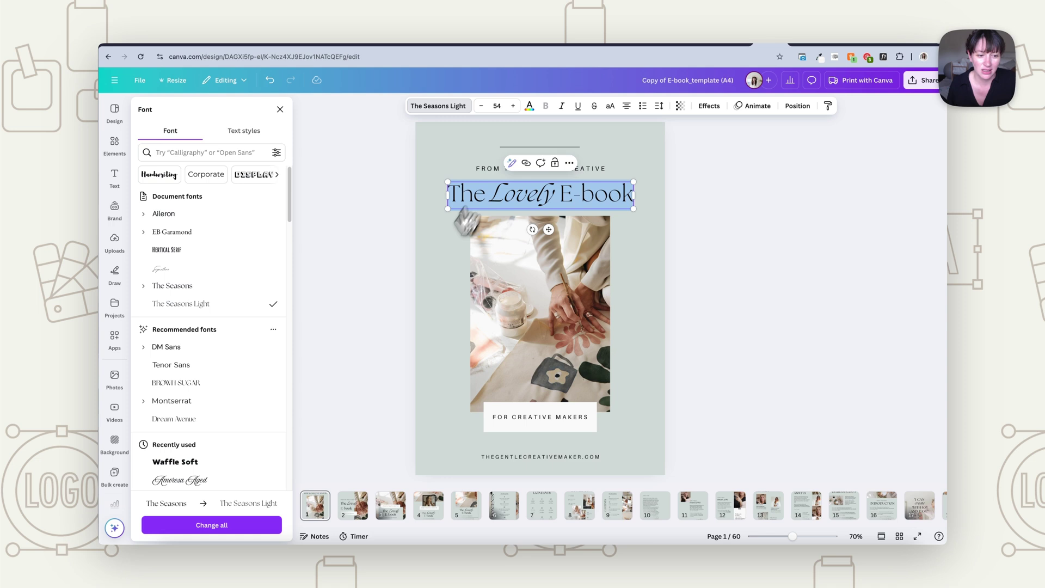
left_click(212, 525)
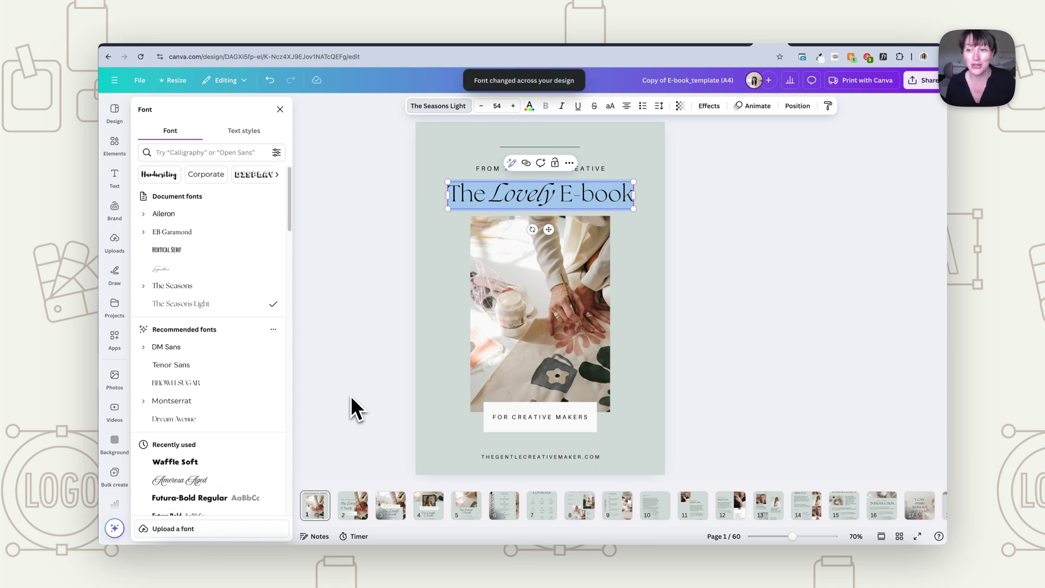
- Check the FOR CREATIVE MAKERS label's font, then show all pages in grid view
left_click(363, 302)
left_click(542, 418)
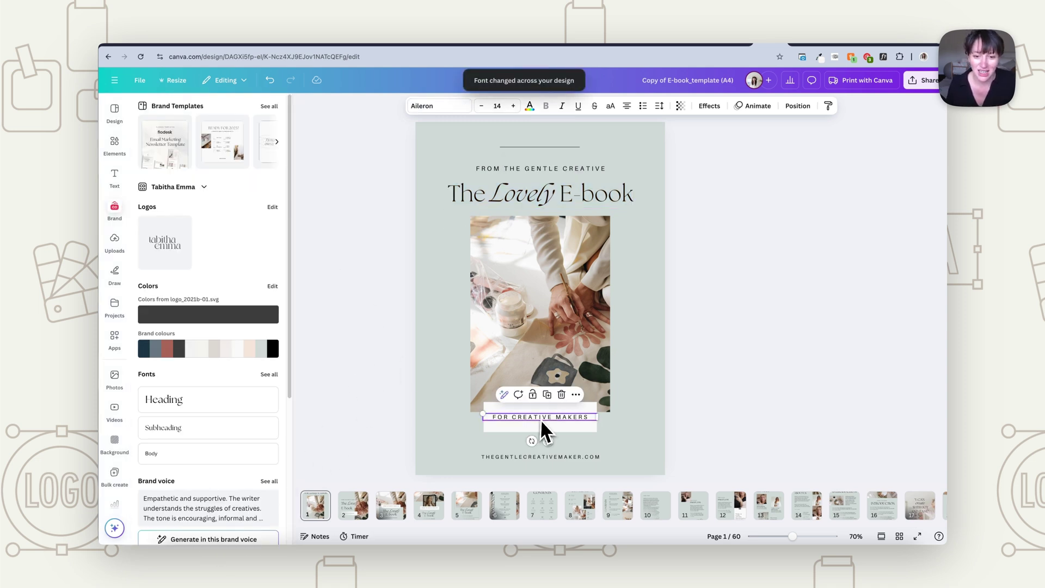
left_click(460, 106)
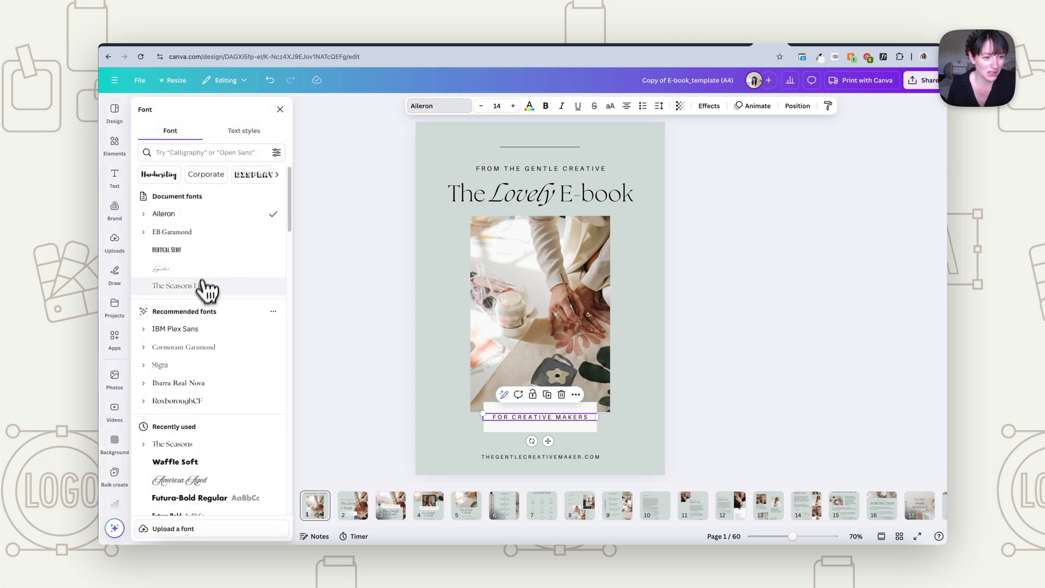
left_click(899, 536)
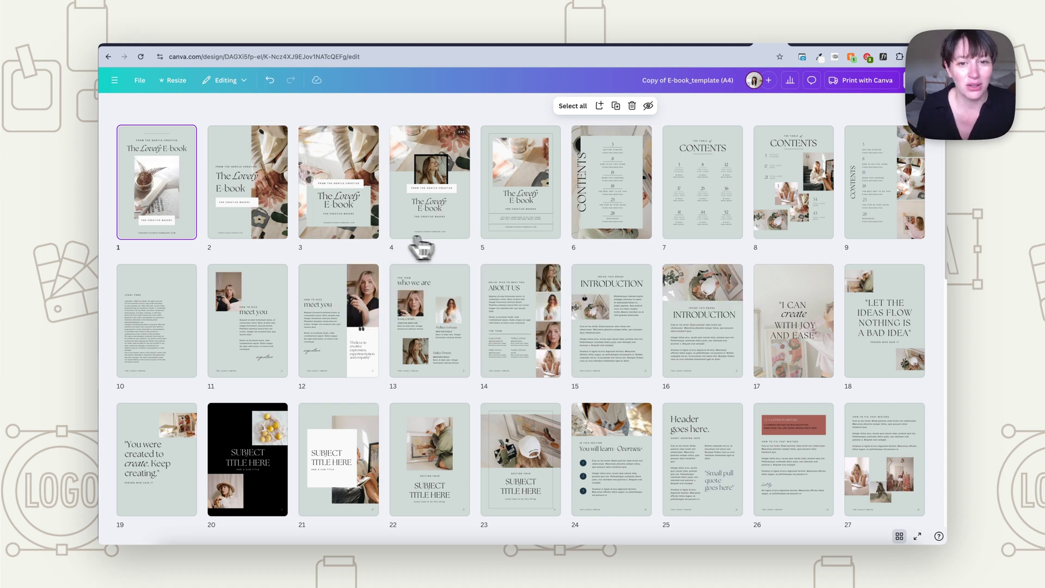
- Delete the unwanted opening pages, the duplicate Lovely E-book cover and both CONTENTS pages
left_click(434, 234)
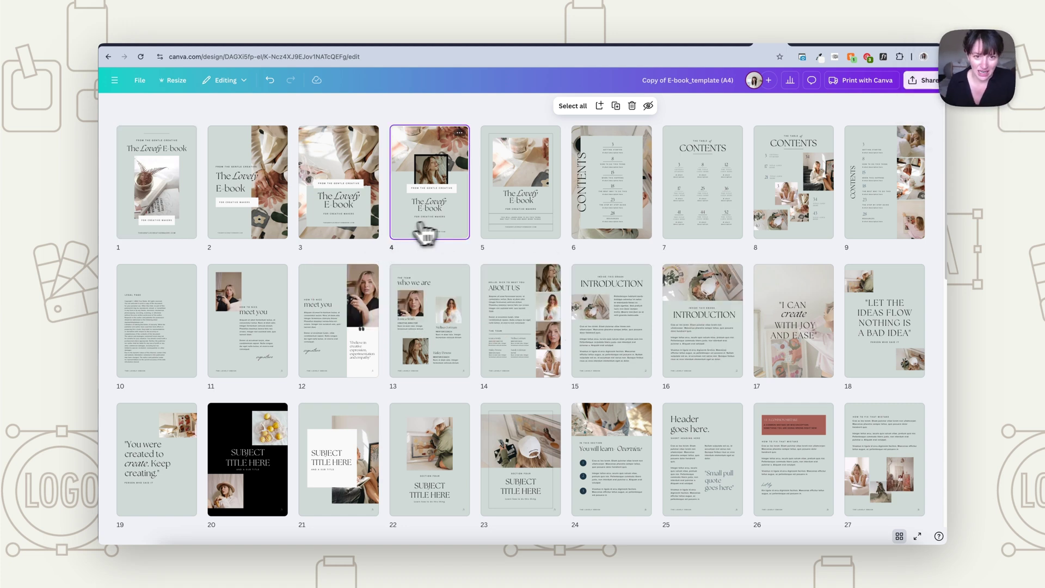
left_click(356, 237)
key("Delete")
left_click(256, 234)
key("Delete")
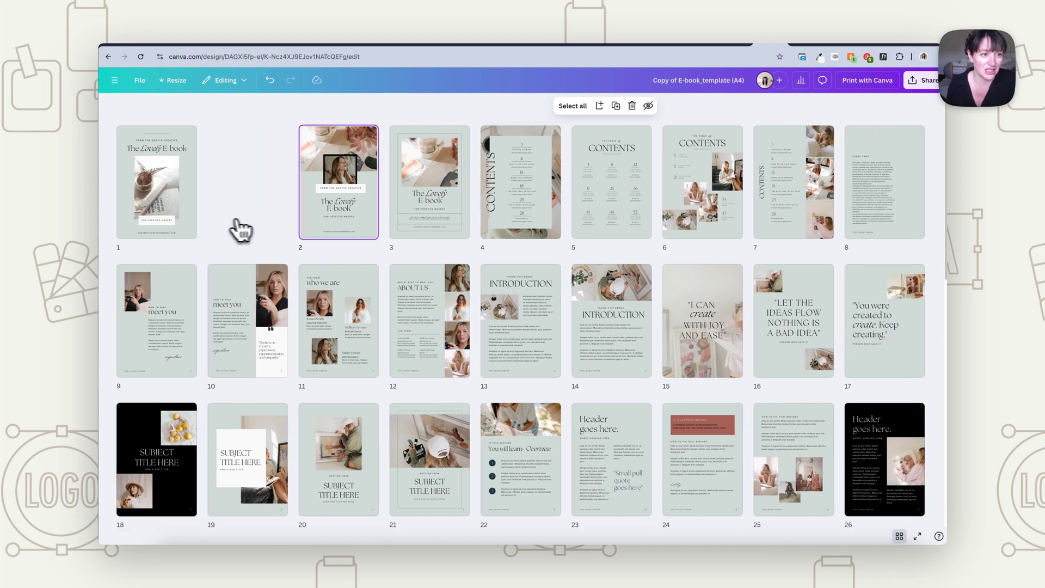
left_click(163, 221)
key("Delete")
left_click(216, 222)
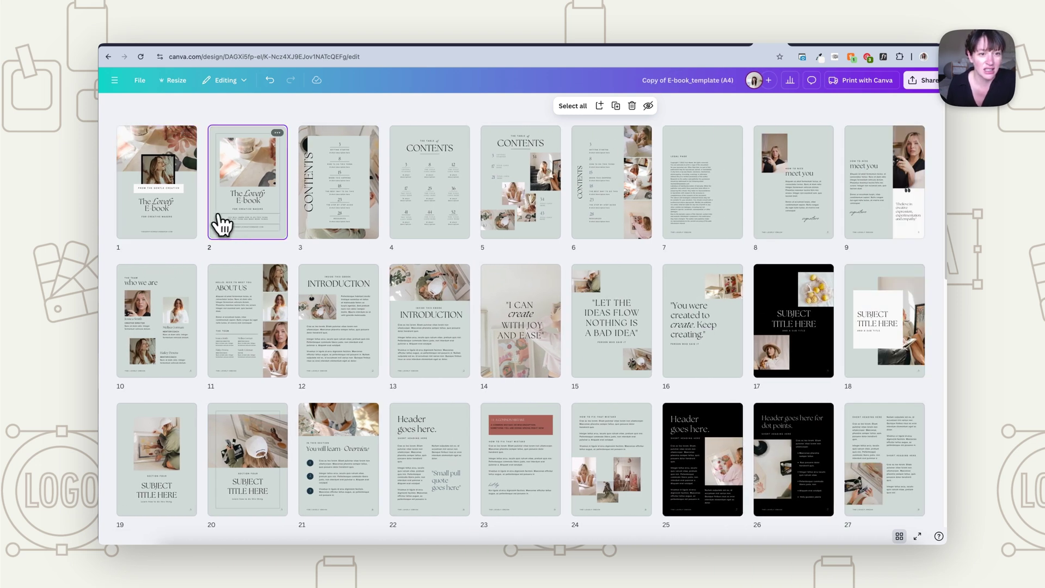
key("Delete")
key("Delete")
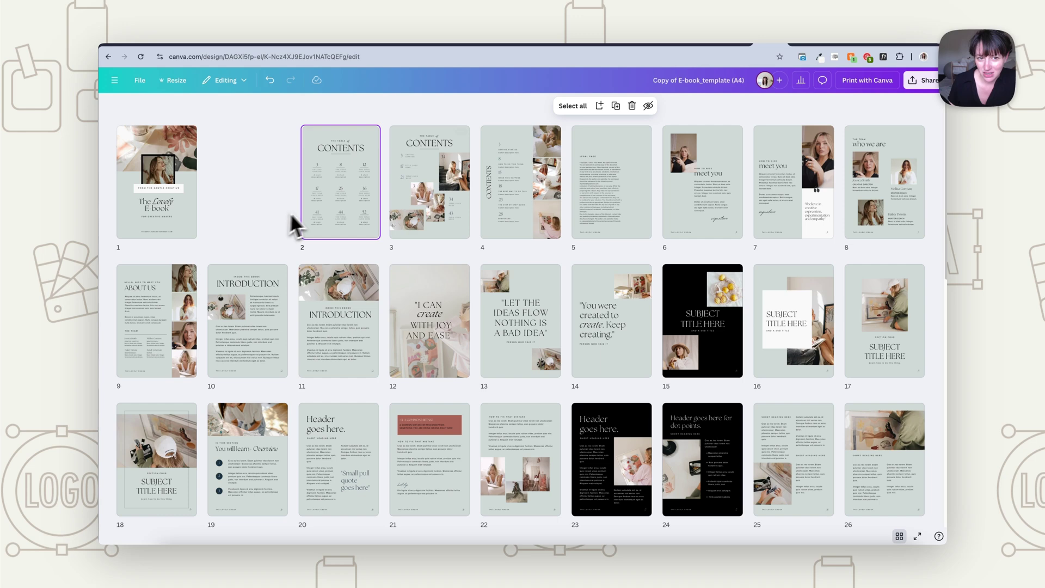
key("Delete")
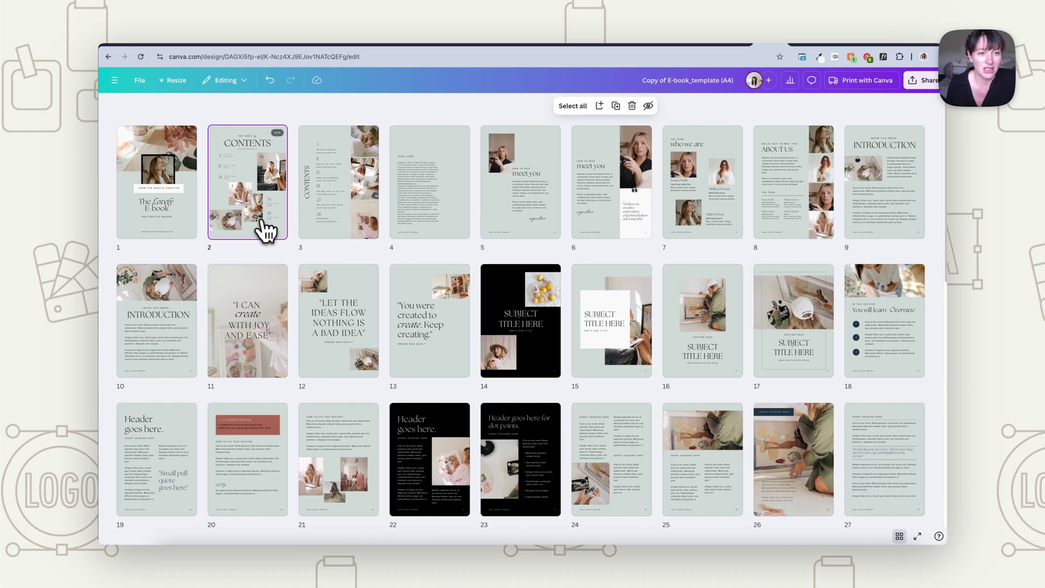
key("Delete")
- Delete the meet-you, who-we-are, ABOUT US and second INTRODUCTION pages
left_click(360, 210)
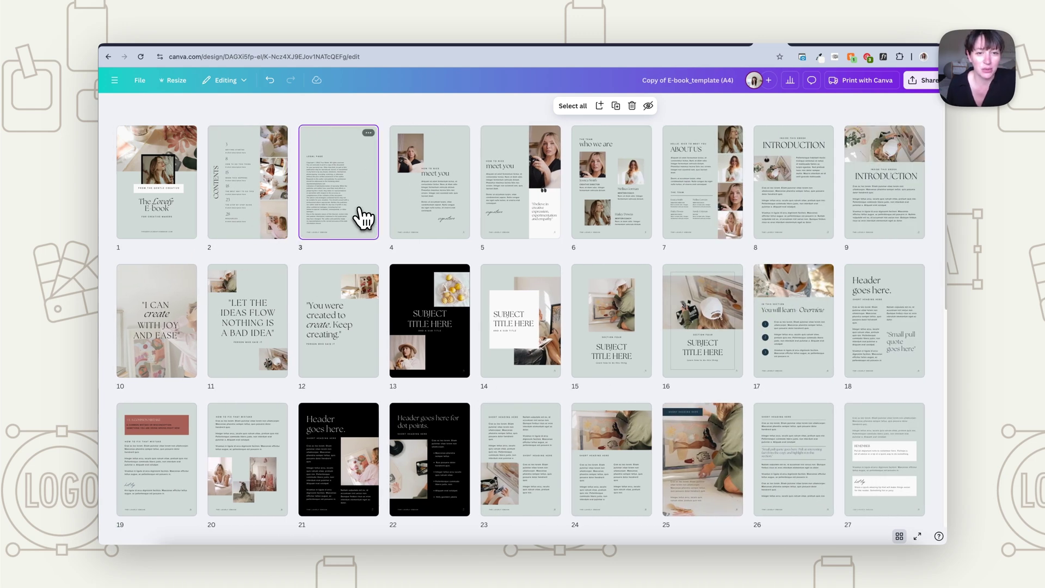
left_click(443, 224)
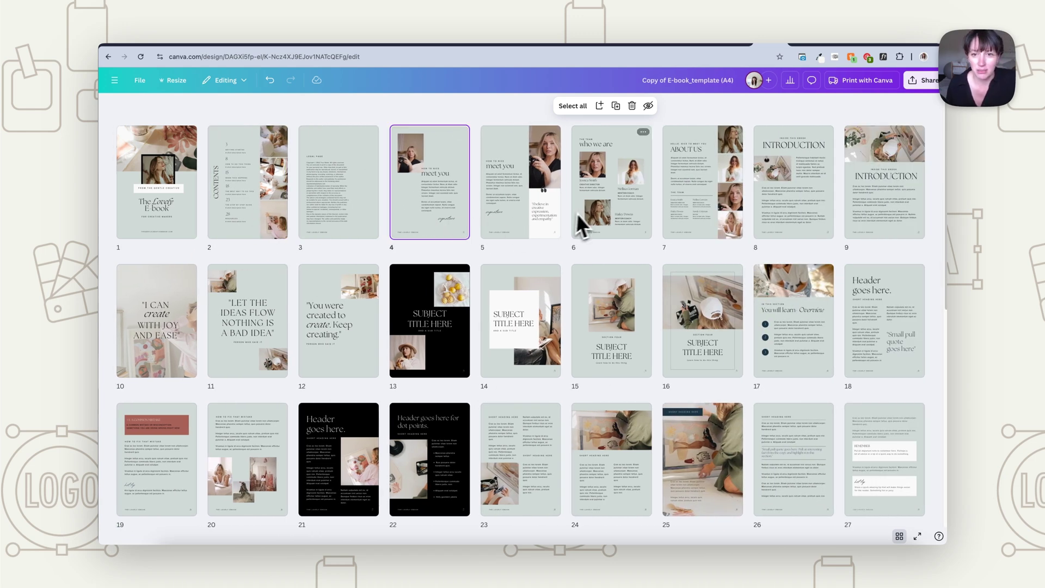
key("Delete")
left_click(536, 225)
key("Delete")
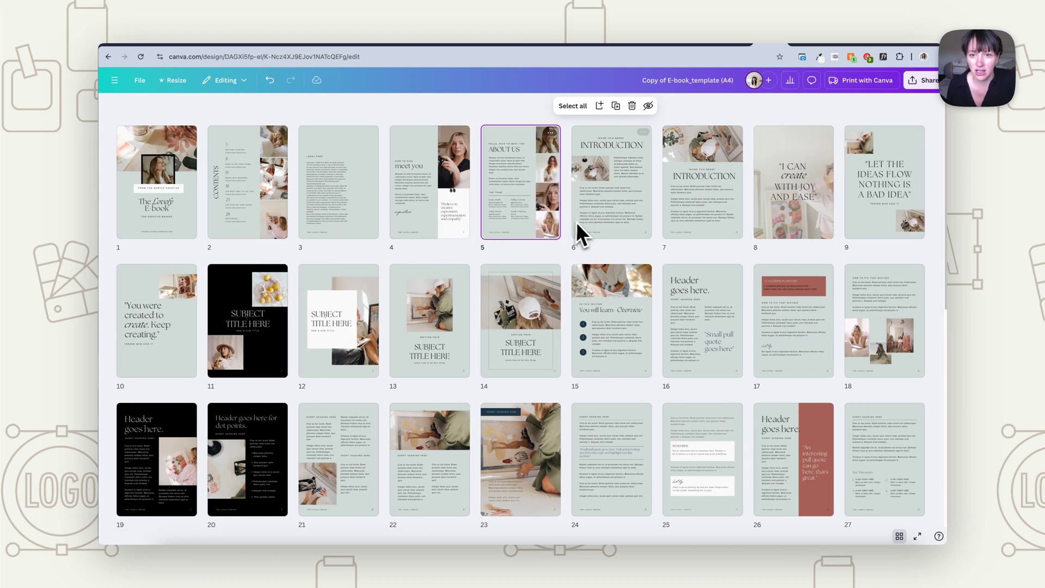
key("Delete")
left_click(605, 226)
key("Delete")
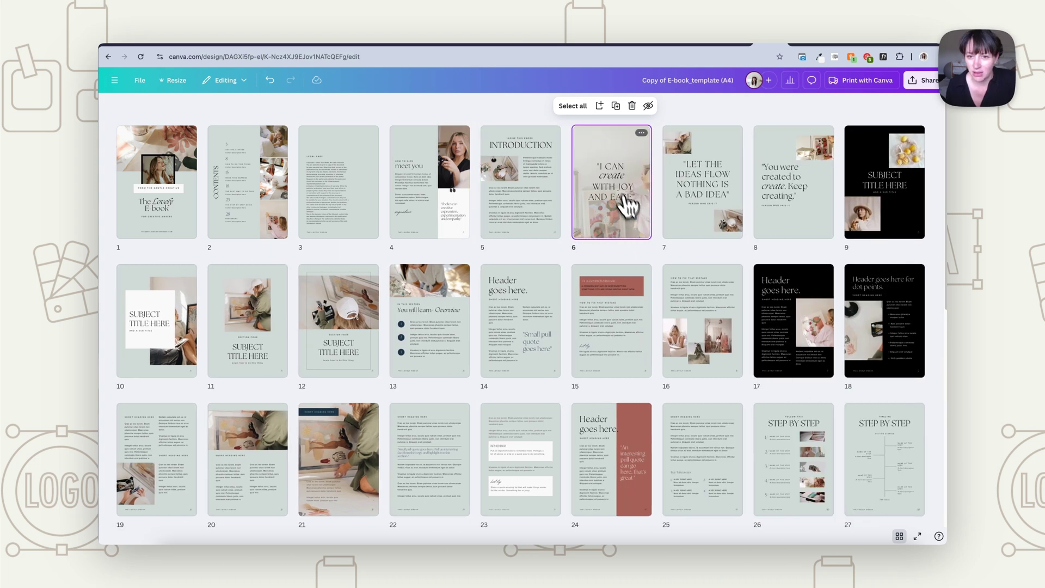
- Delete the three remaining quote pages and scroll down the page grid
left_click(707, 234)
key("Delete")
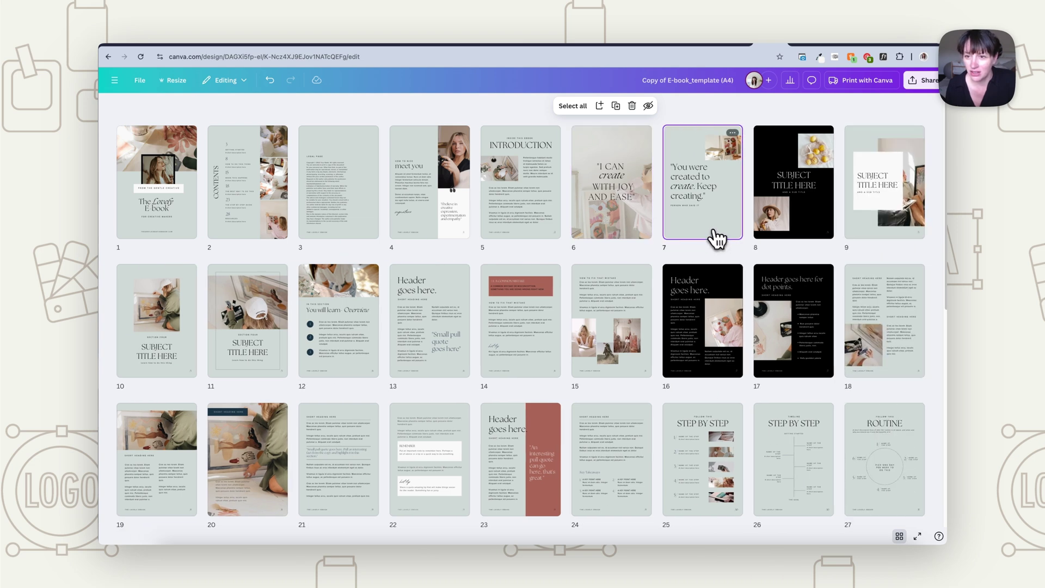
left_click(711, 236)
key("Delete")
left_click(713, 237)
key("Delete")
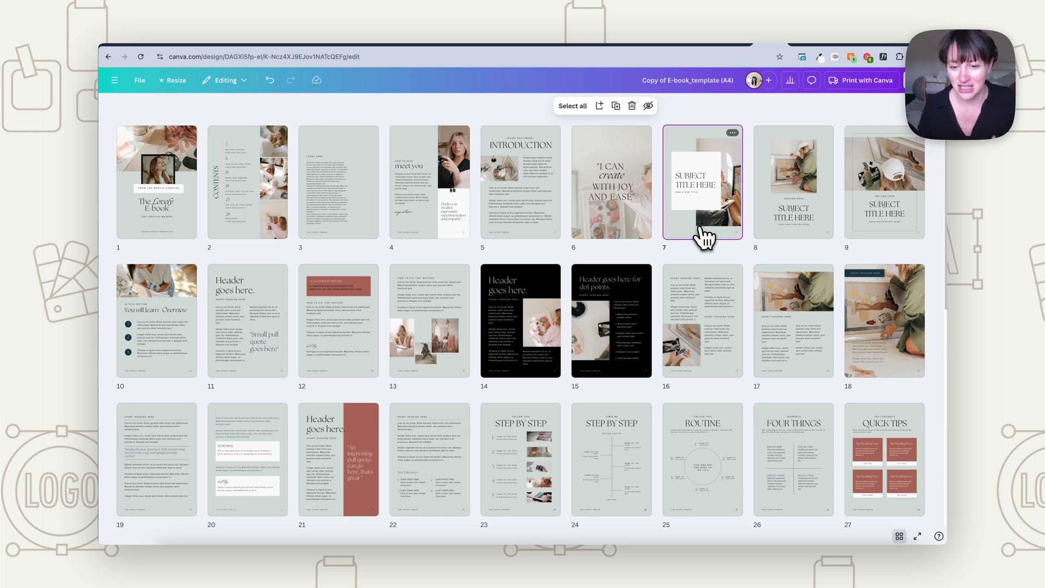
scroll(691, 326, "down", 5)
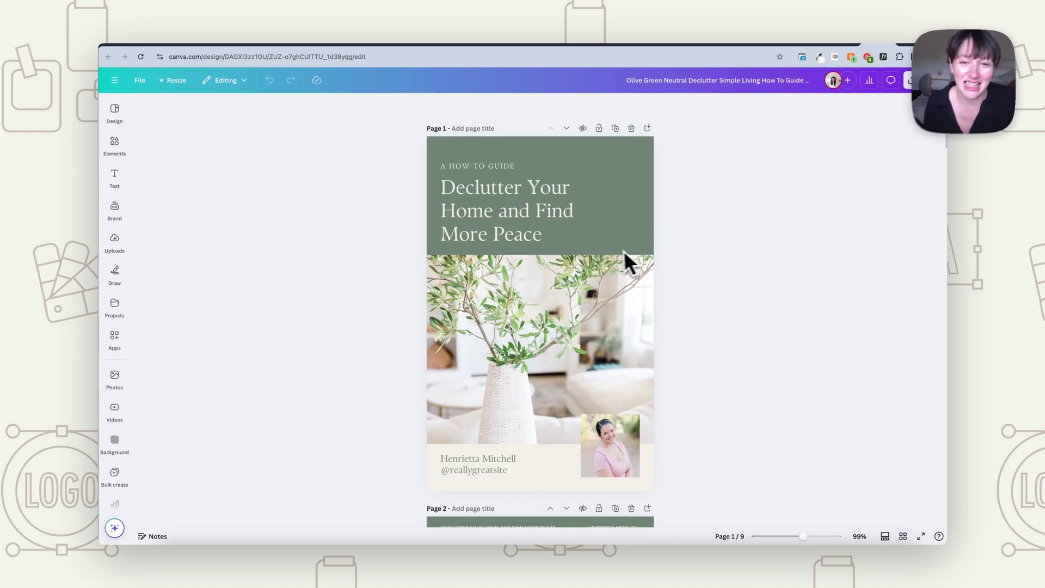
- Select the Declutter cover's background and shuffle Brand colours to turn the olive title block navy
left_click(605, 225)
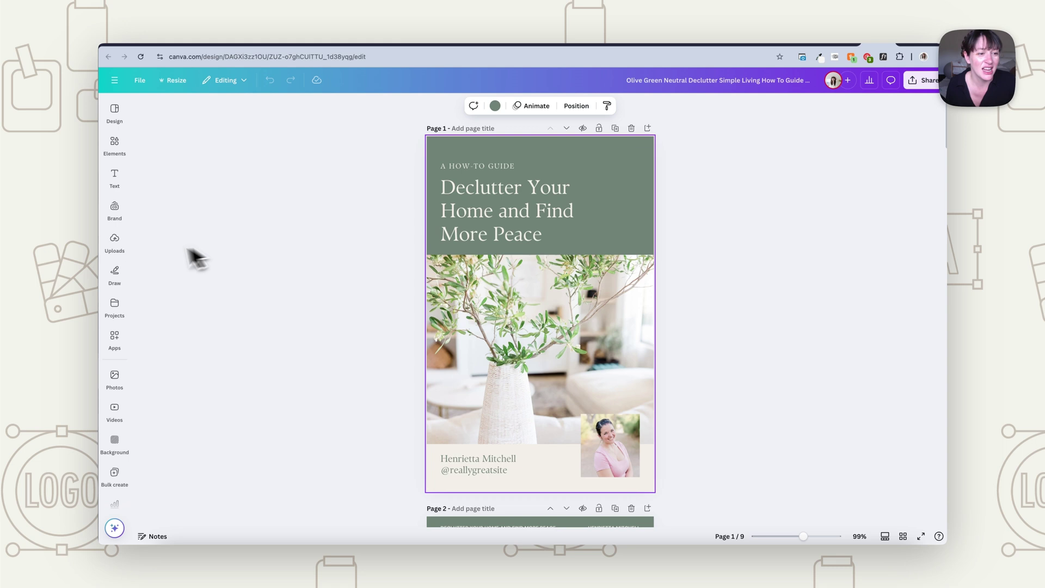
left_click(114, 338)
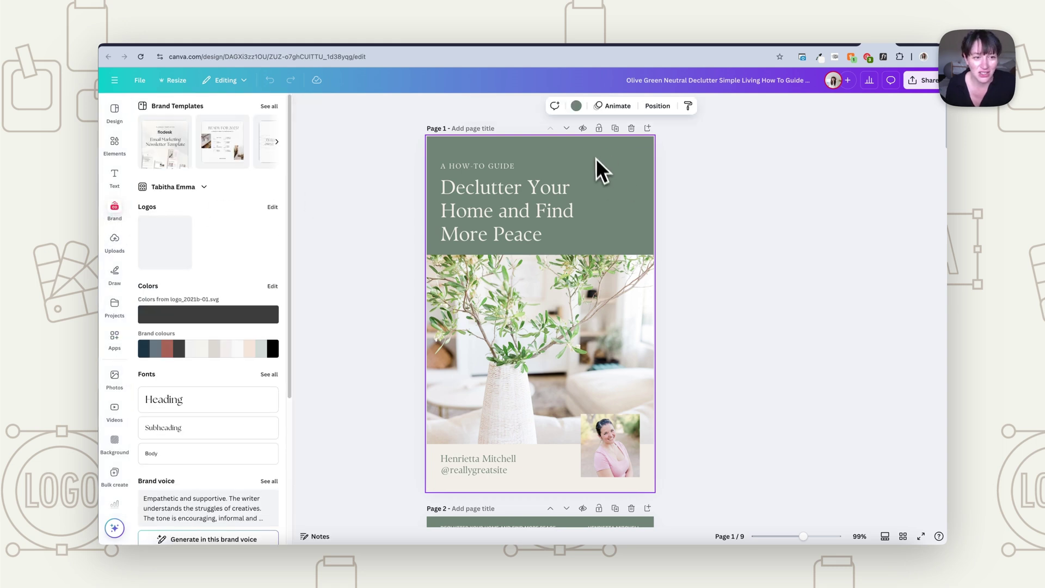
left_click(217, 353)
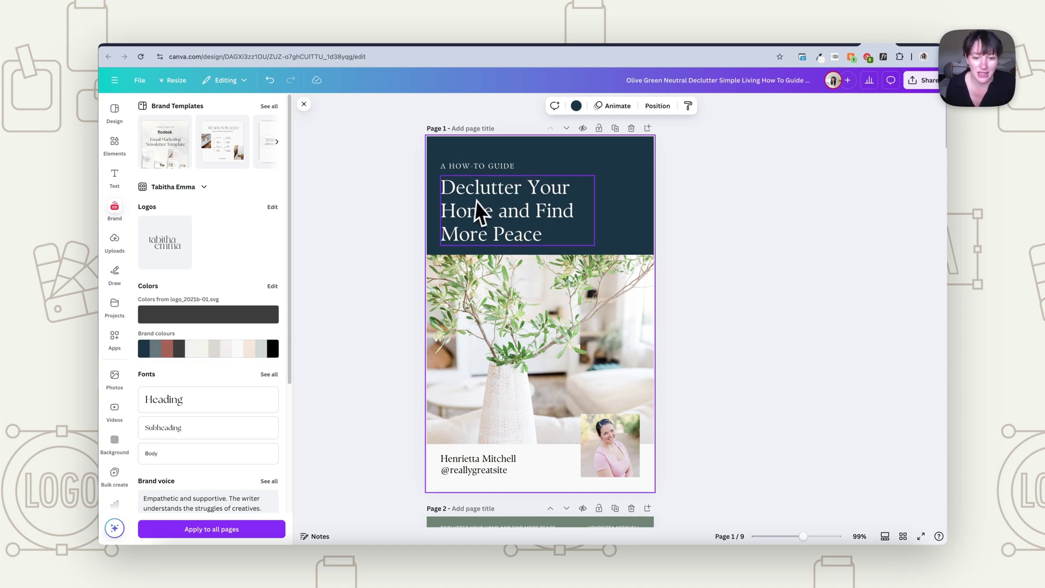
- Apply the navy colours to all pages and change every heading to The Seasons
scroll(574, 373, "down", 1)
left_click(158, 531)
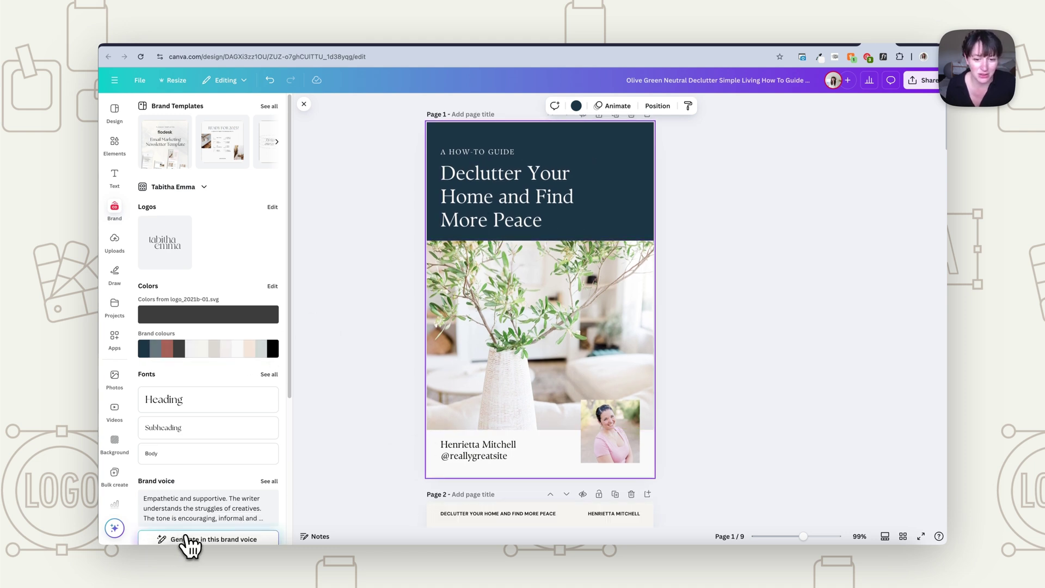
left_click(525, 220)
left_click(449, 106)
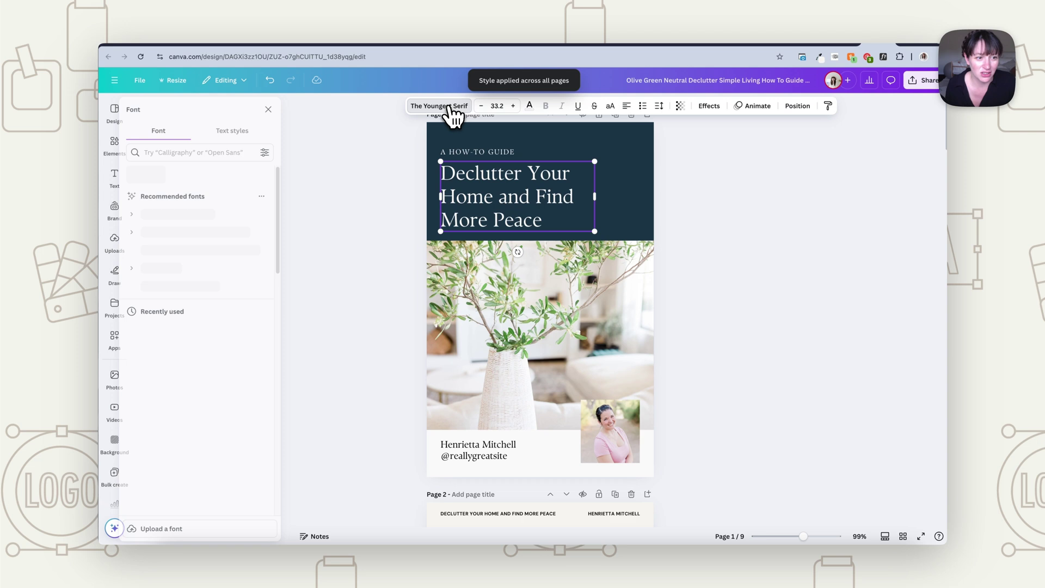
left_click(177, 347)
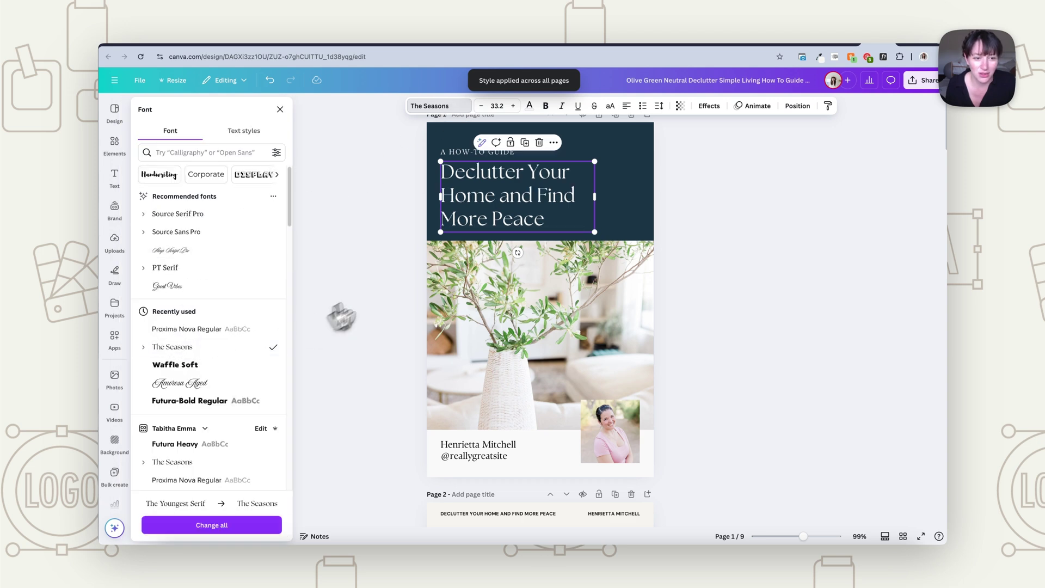
left_click(256, 523)
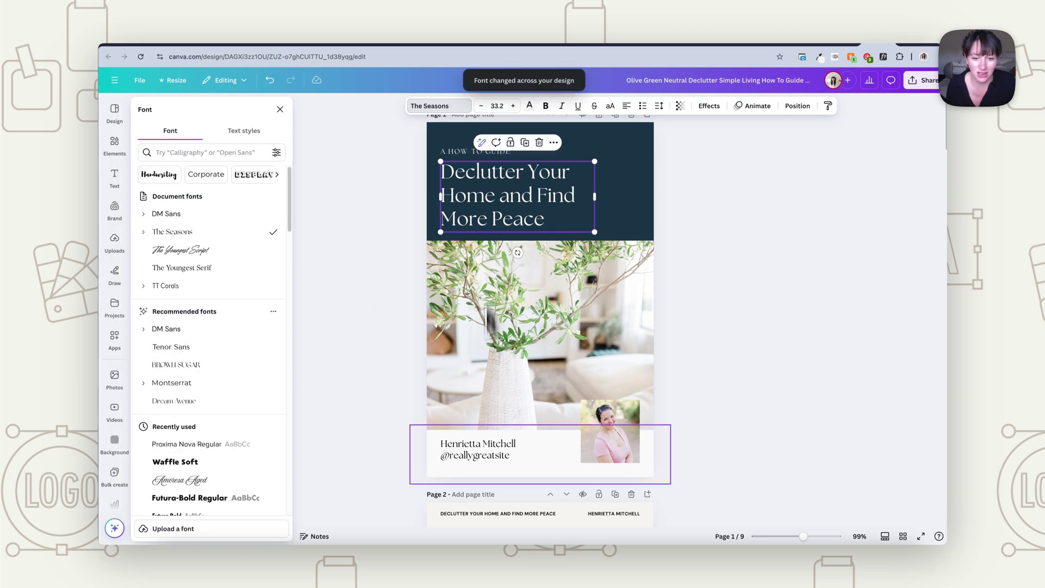
- Switch all DM Sans body text, starting from the Chapter I contents line, to Proxima Nova Regular
scroll(546, 329, "down", 4)
scroll(547, 328, "down", 3)
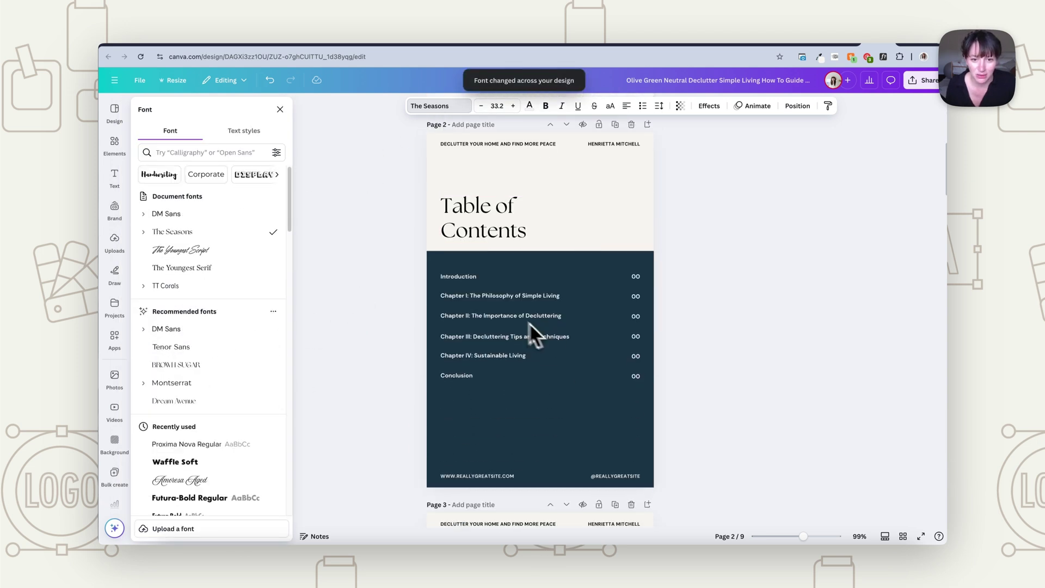
left_click(502, 297)
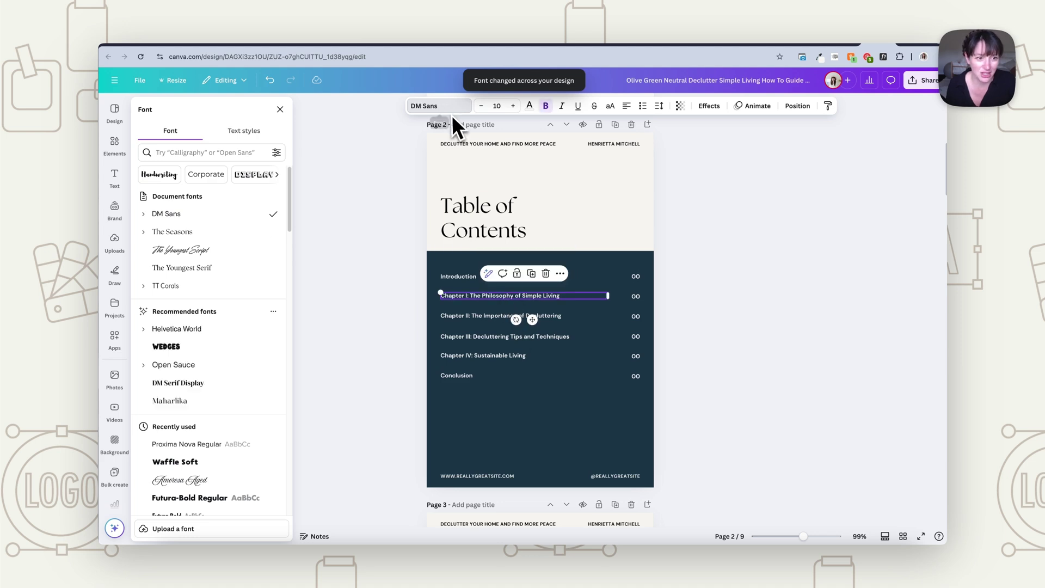
scroll(198, 427, "down", 3)
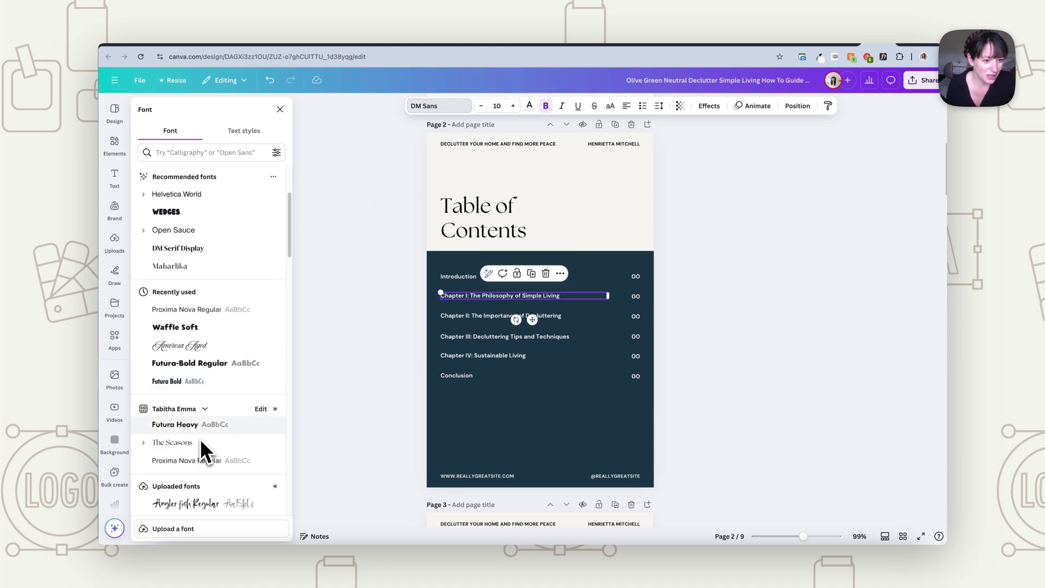
left_click(187, 309)
left_click(210, 524)
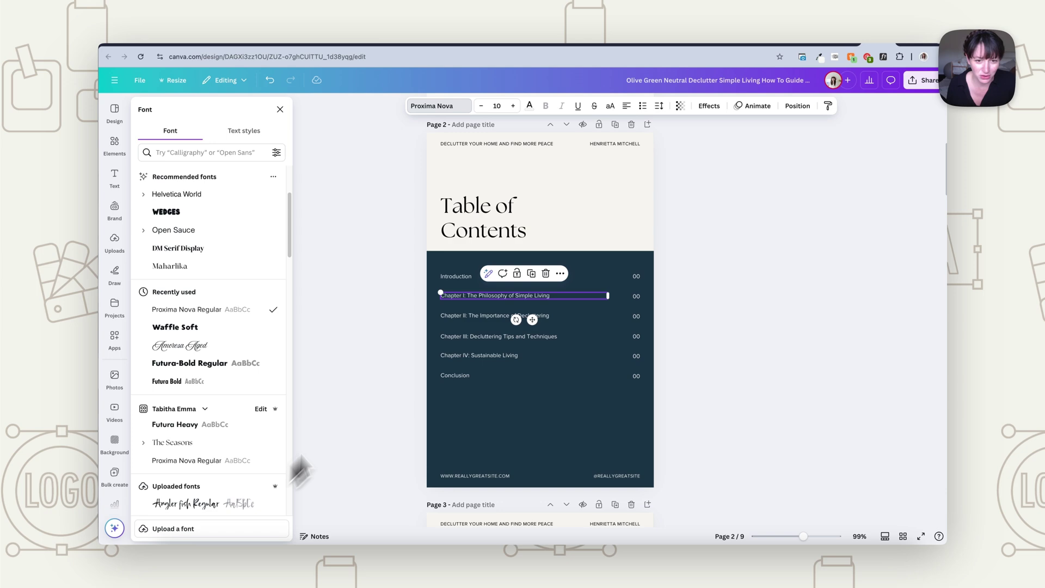
left_click(704, 361)
- Review all nine restyled pages in grid view and open page 9, the conclusion page, for editing
scroll(701, 349, "down", 20)
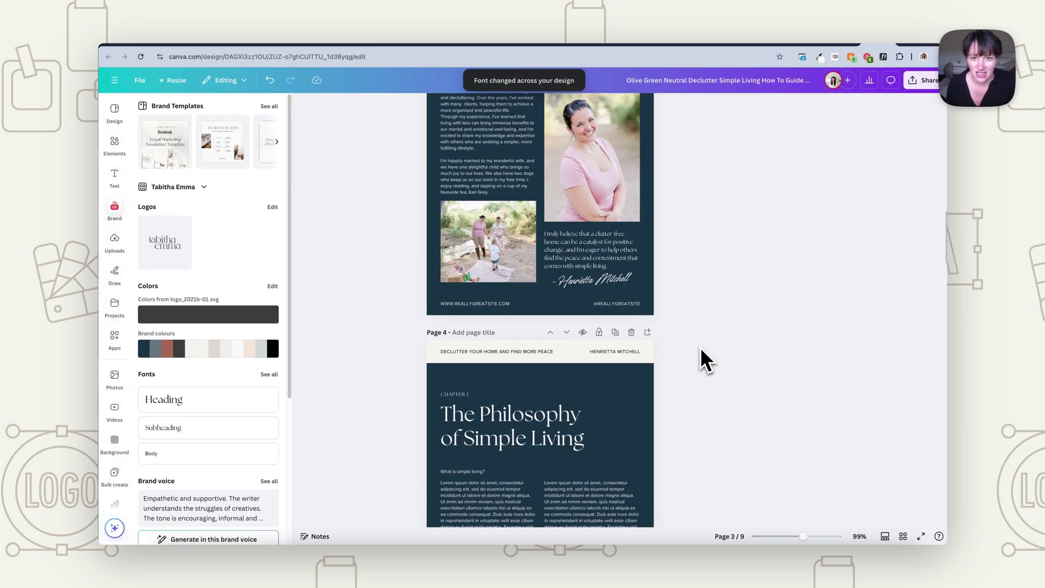
scroll(700, 347, "down", 5)
scroll(700, 347, "up", 20)
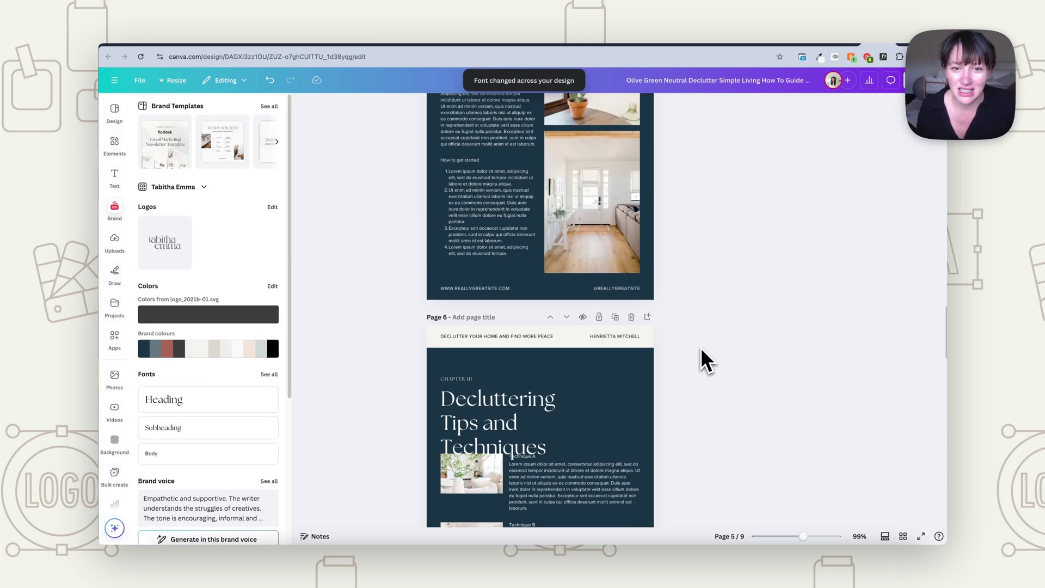
scroll(701, 348, "up", 4)
scroll(700, 348, "down", 3)
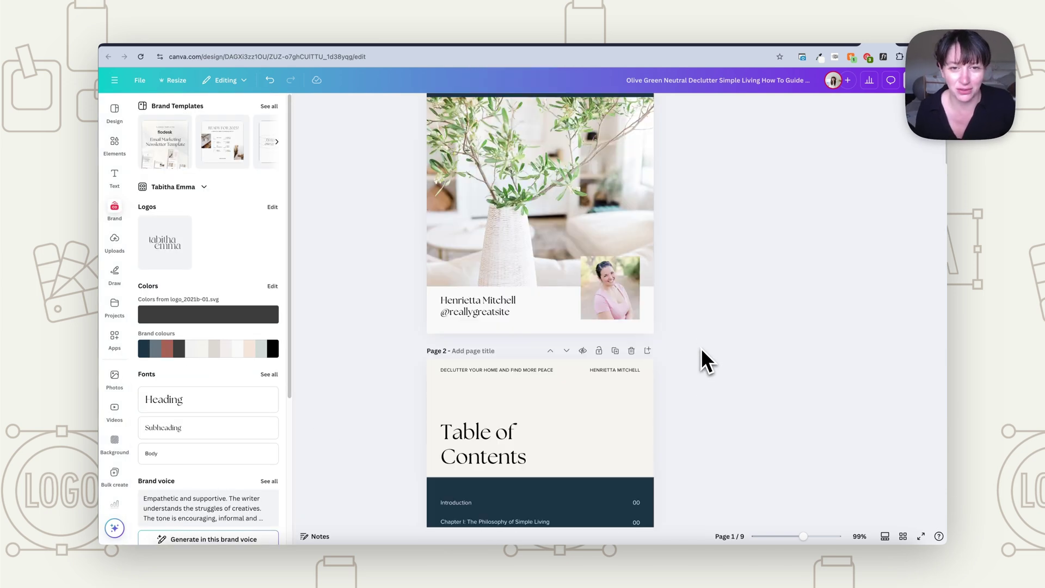
scroll(701, 348, "up", 3)
left_click(548, 346)
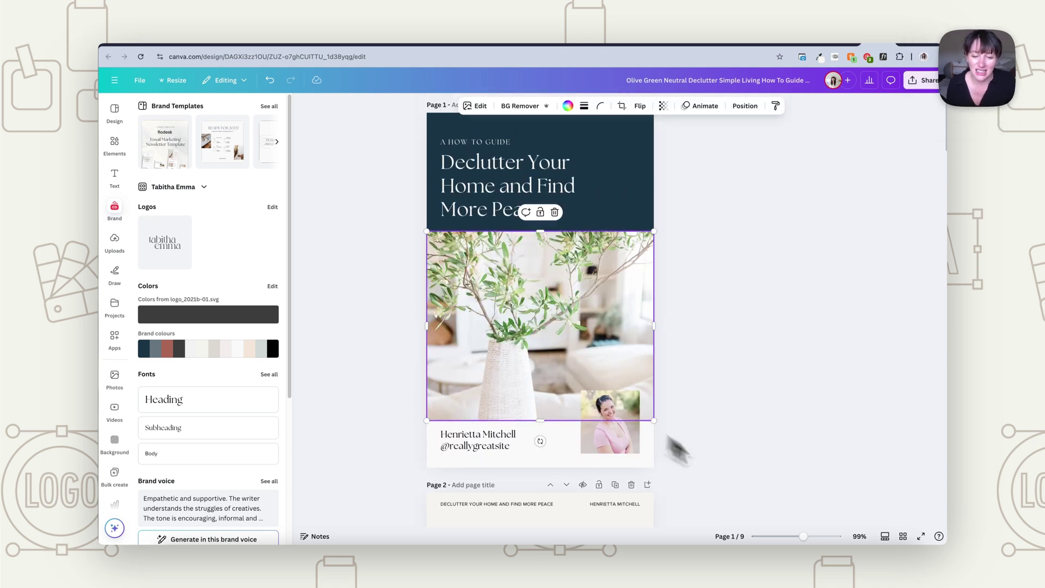
left_click(901, 538)
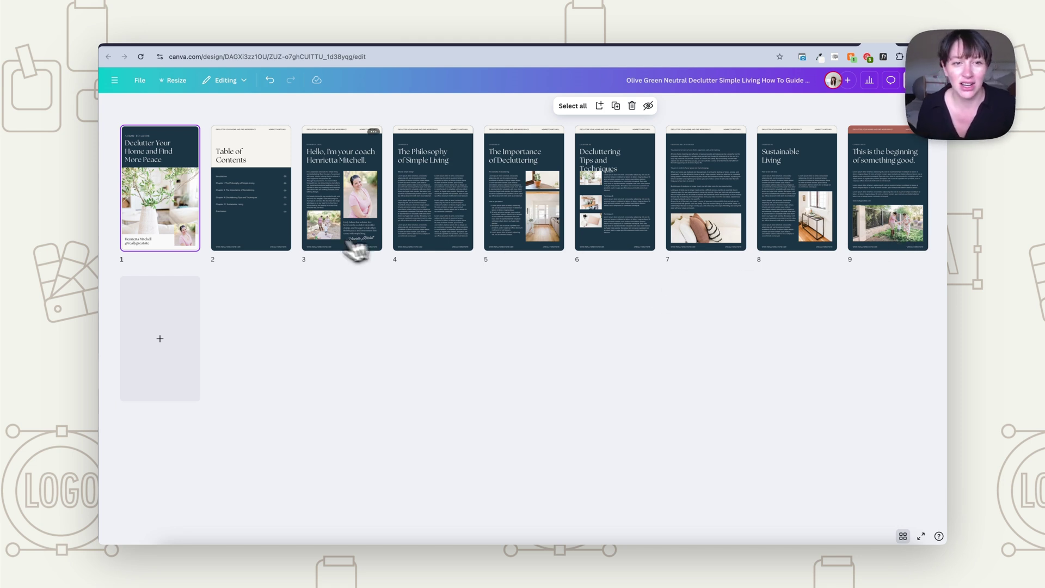
double_click(888, 214)
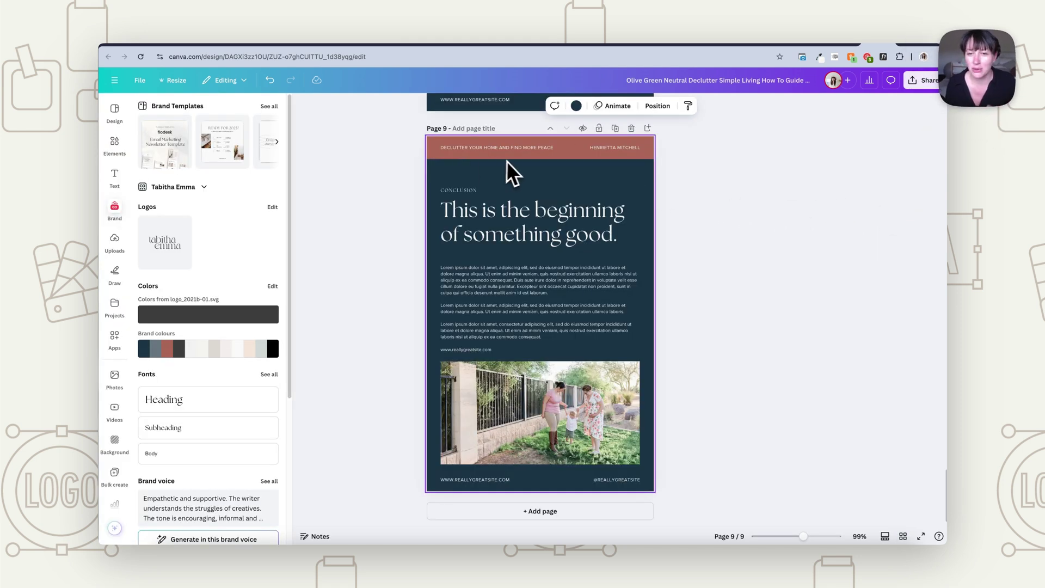
- Recolour page 9's terracotta header bar to the light cream brand colour
left_click(573, 151)
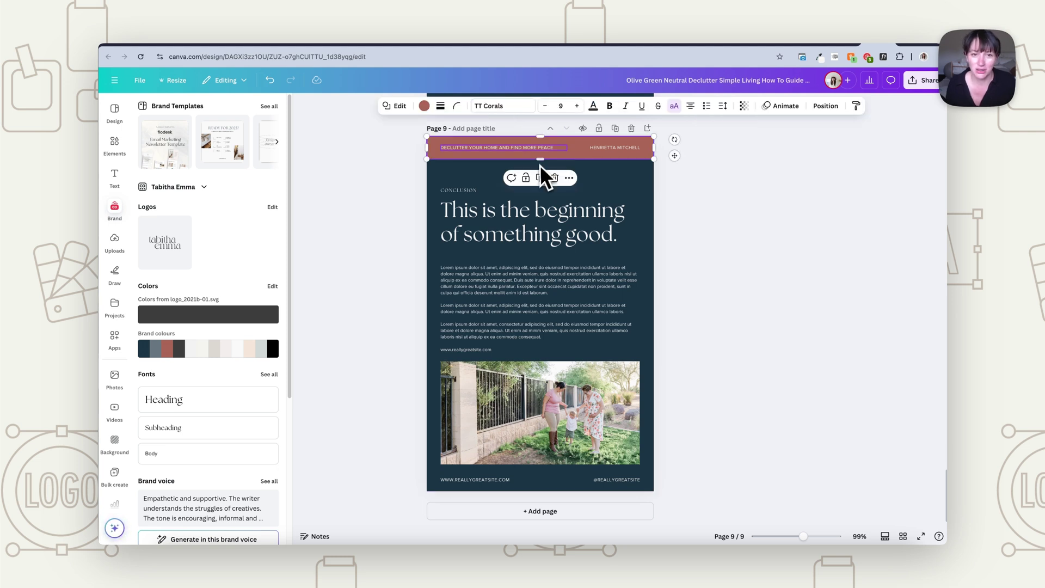
left_click(425, 106)
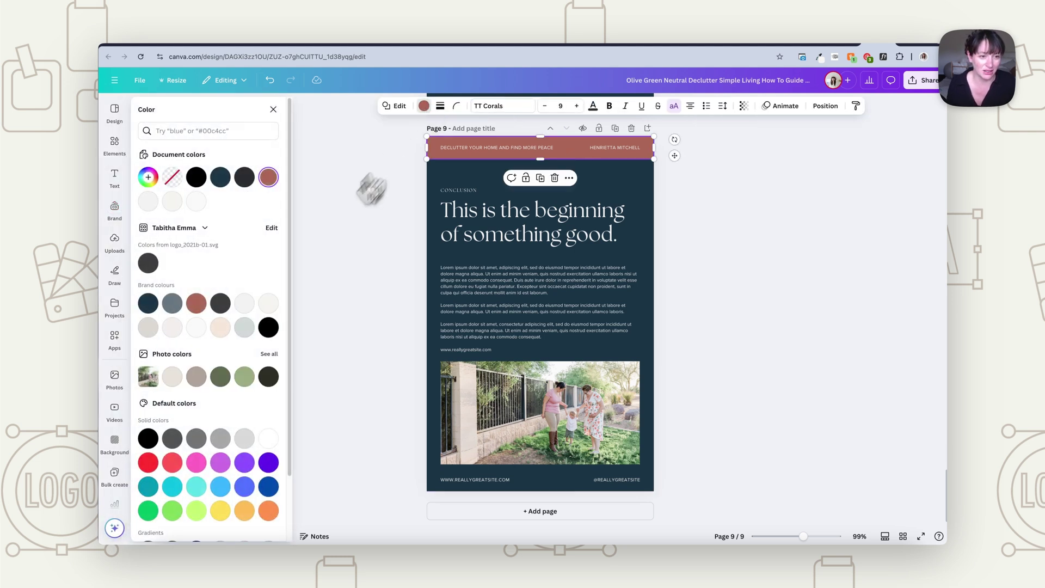
left_click(268, 303)
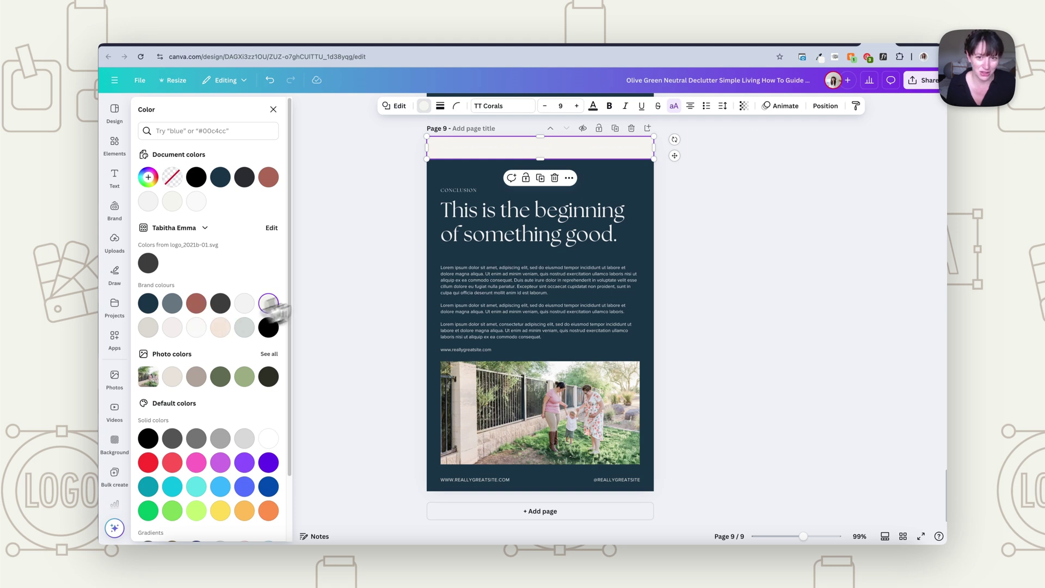
- Make the header bar's text dark grey
left_click(552, 148)
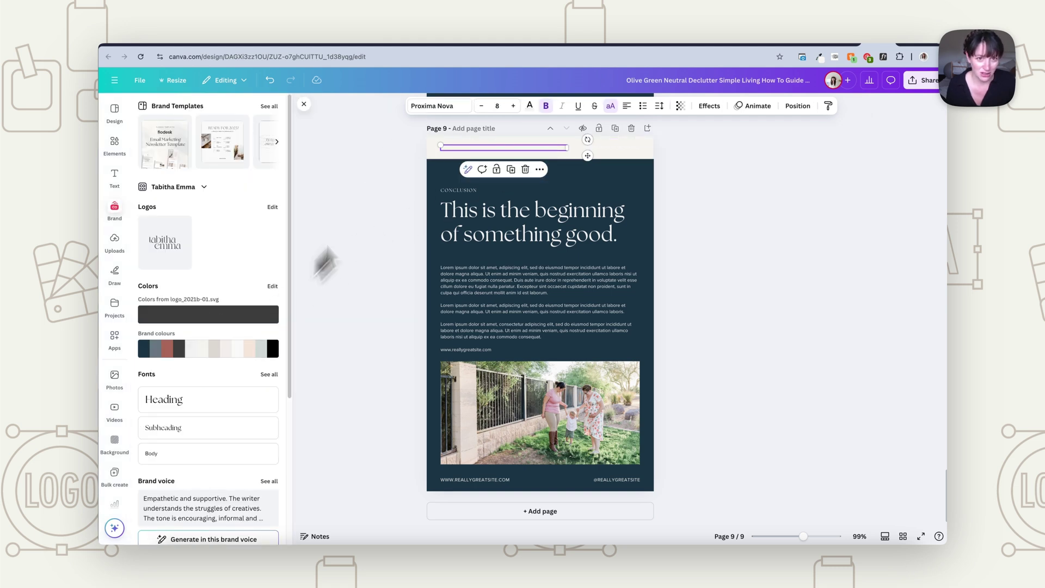
left_click(529, 106)
left_click(224, 305)
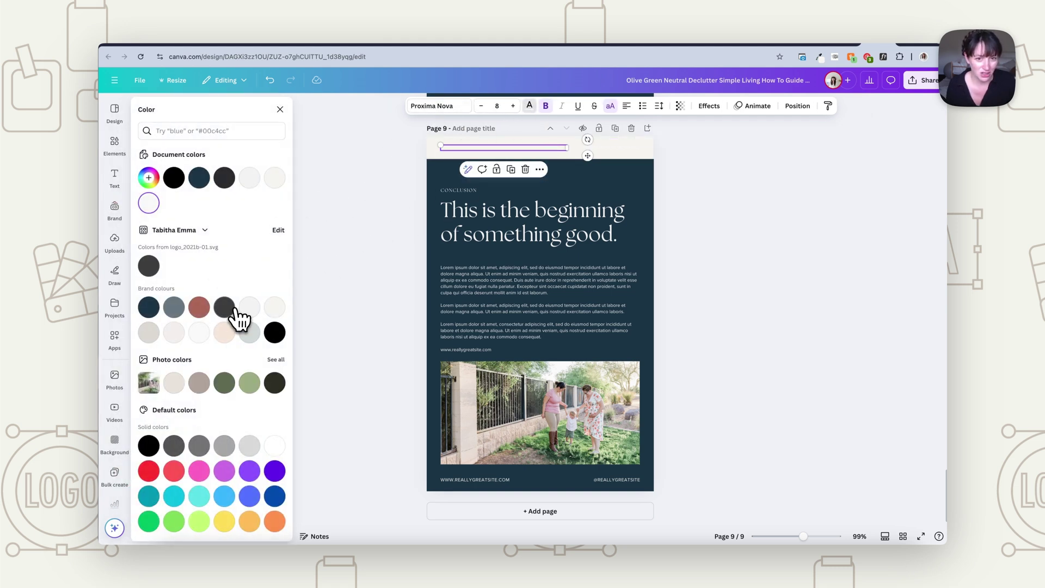
left_click(332, 228)
scroll(792, 445, "up", 10)
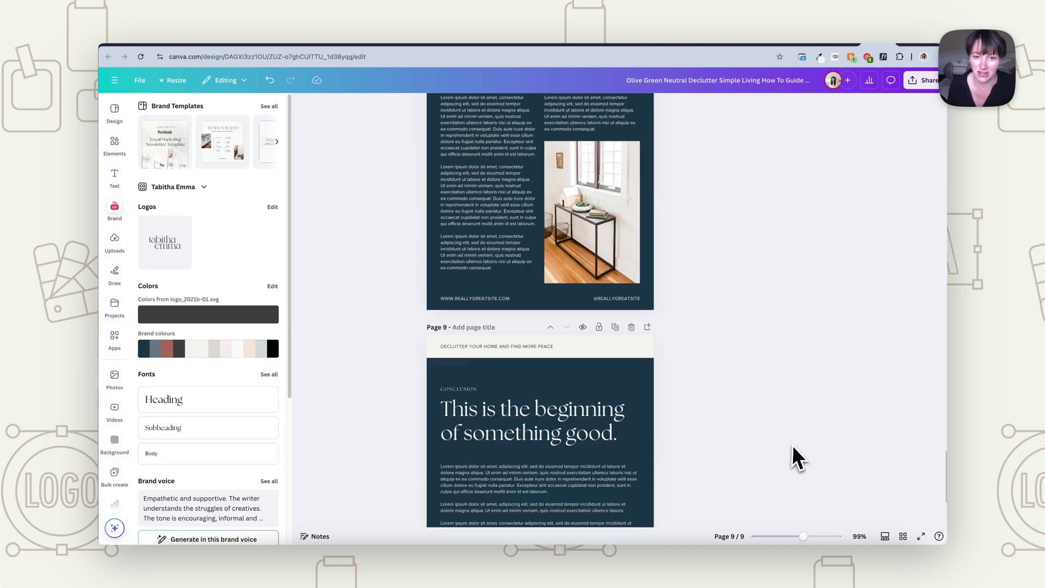
scroll(792, 441, "up", 15)
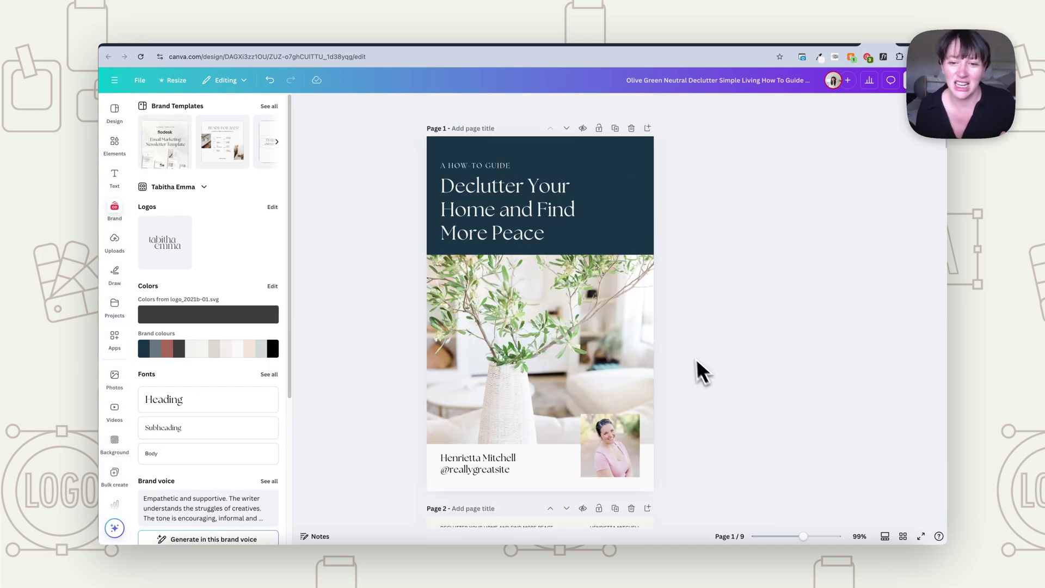
- Replace the cover's main photo with IMG_2913 from the Brand photo library
scroll(262, 397, "down", 4)
left_click(268, 350)
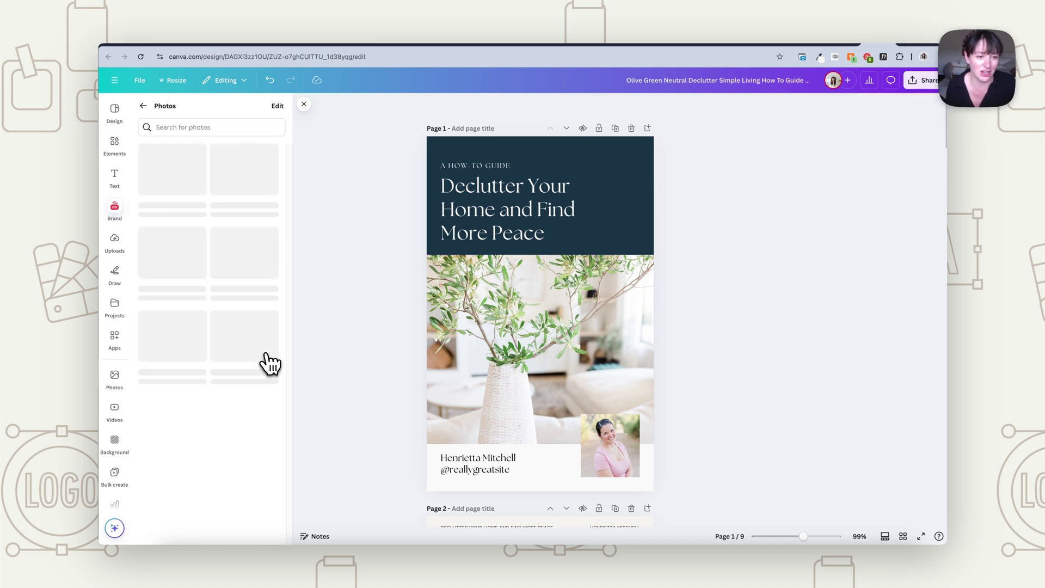
scroll(266, 400, "down", 10)
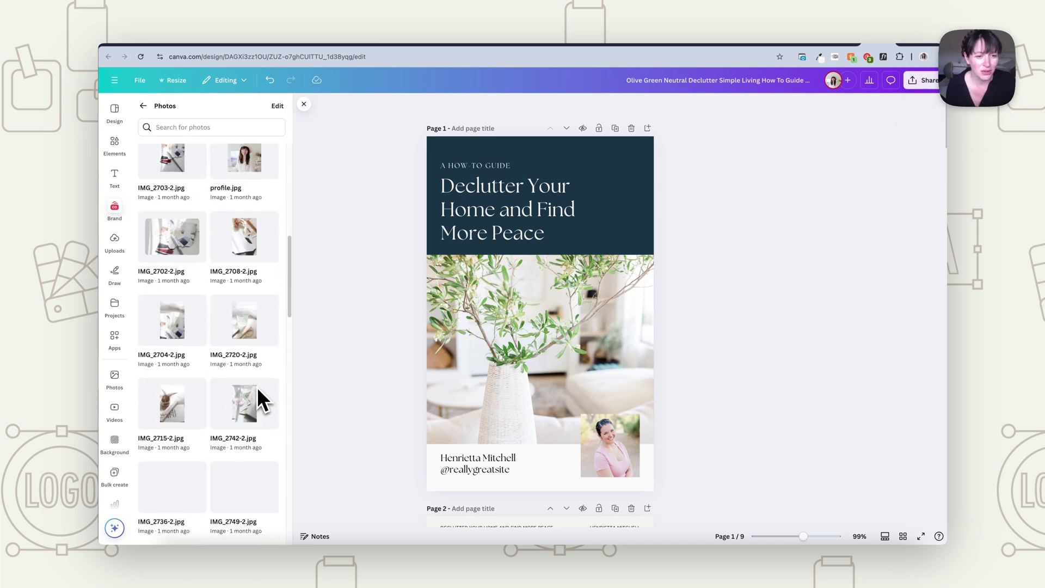
scroll(260, 400, "down", 5)
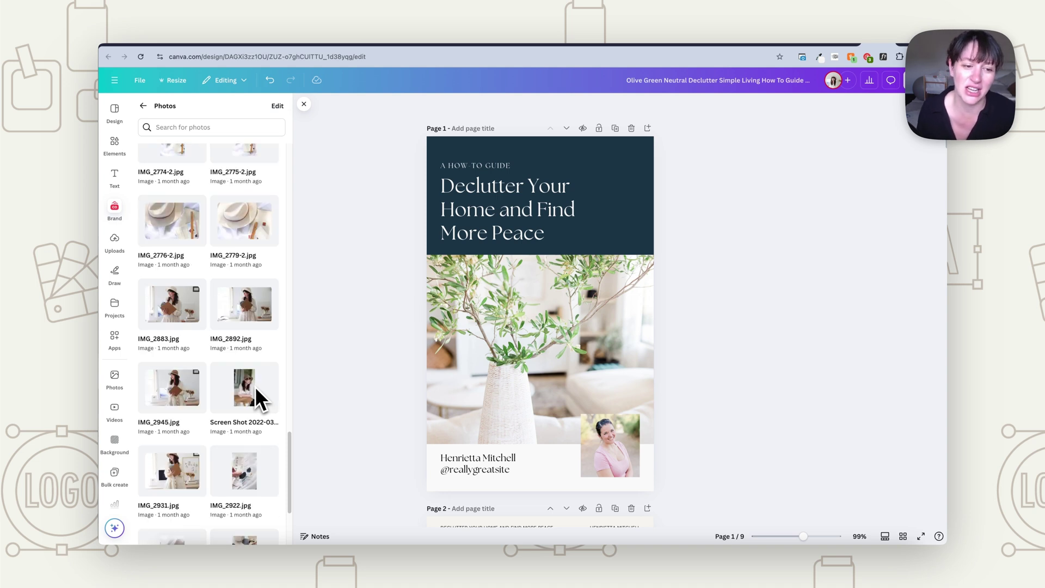
scroll(255, 387, "down", 3)
scroll(218, 435, "down", 5)
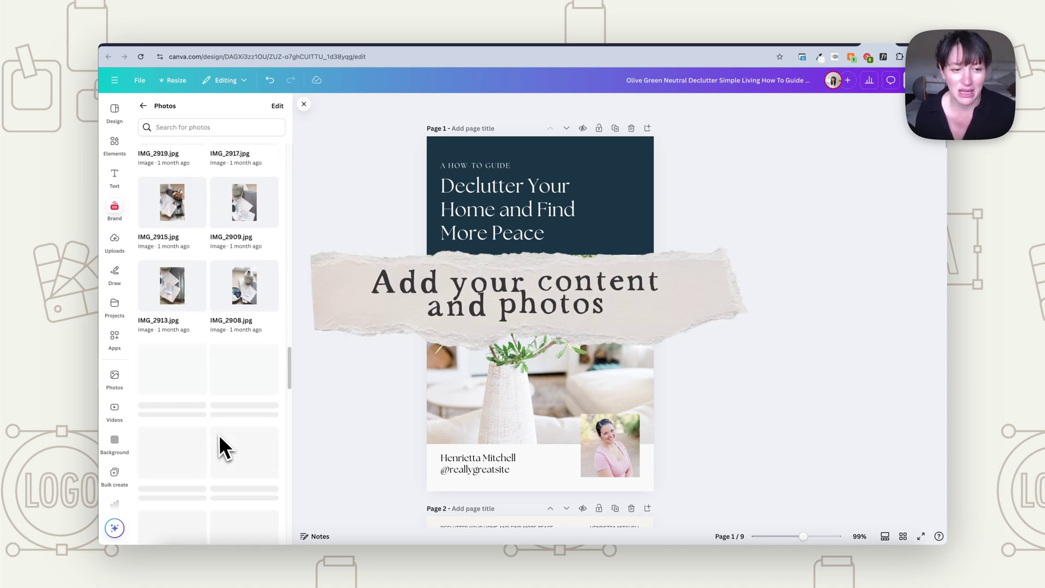
left_click_drag(185, 307, 473, 357)
- Drop profile.jpg into the portrait frames on the cover and on page 3
scroll(254, 402, "down", 10)
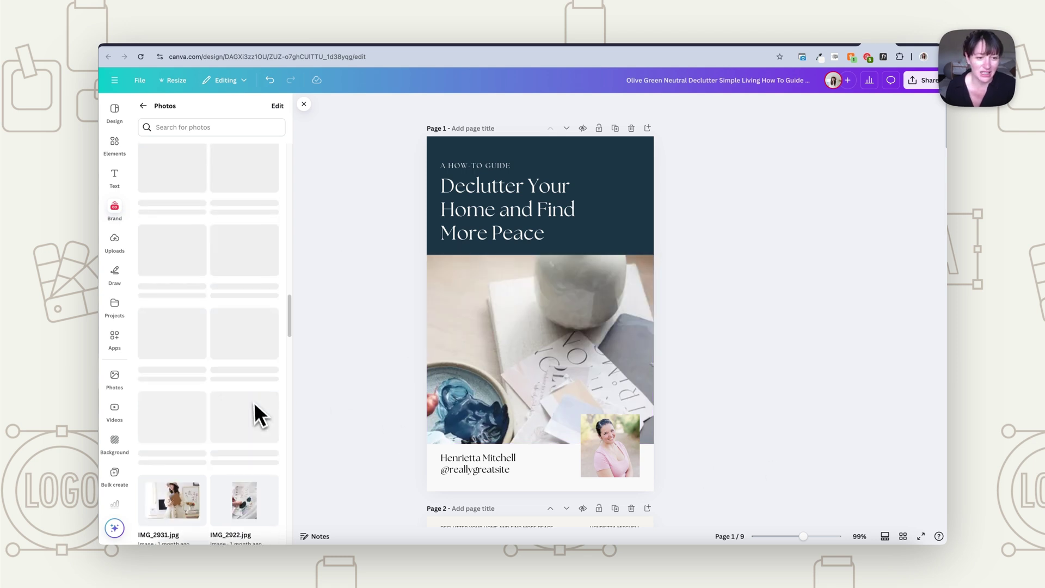
scroll(255, 408, "down", 5)
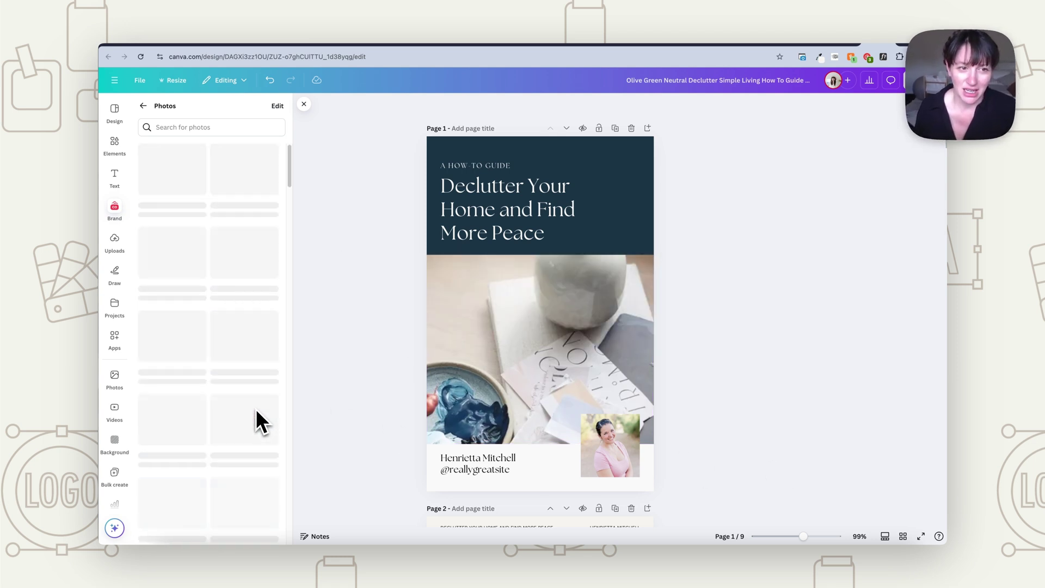
left_click_drag(244, 187, 605, 455)
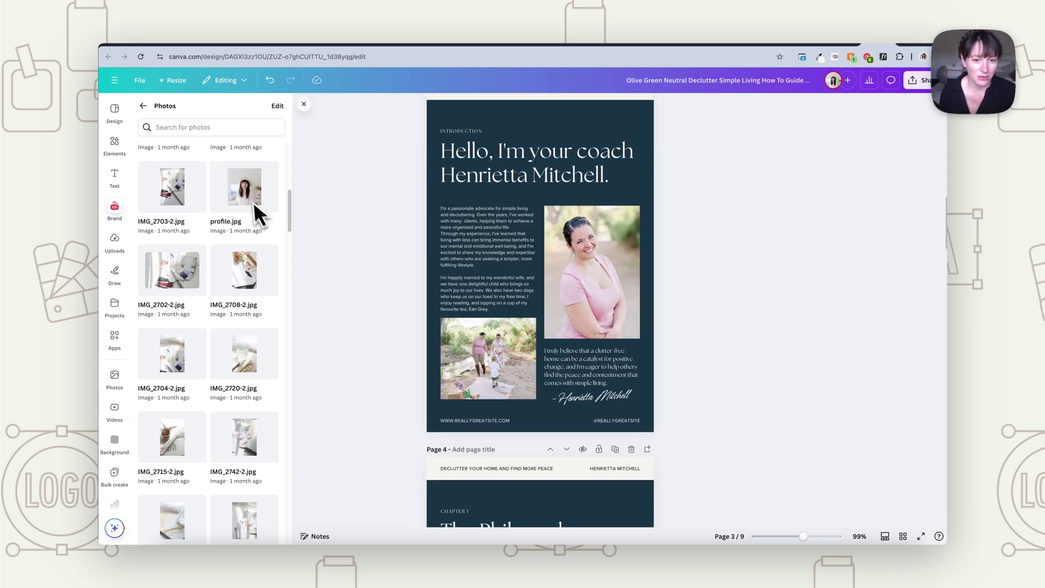
left_click_drag(257, 210, 592, 272)
scroll(248, 430, "down", 5)
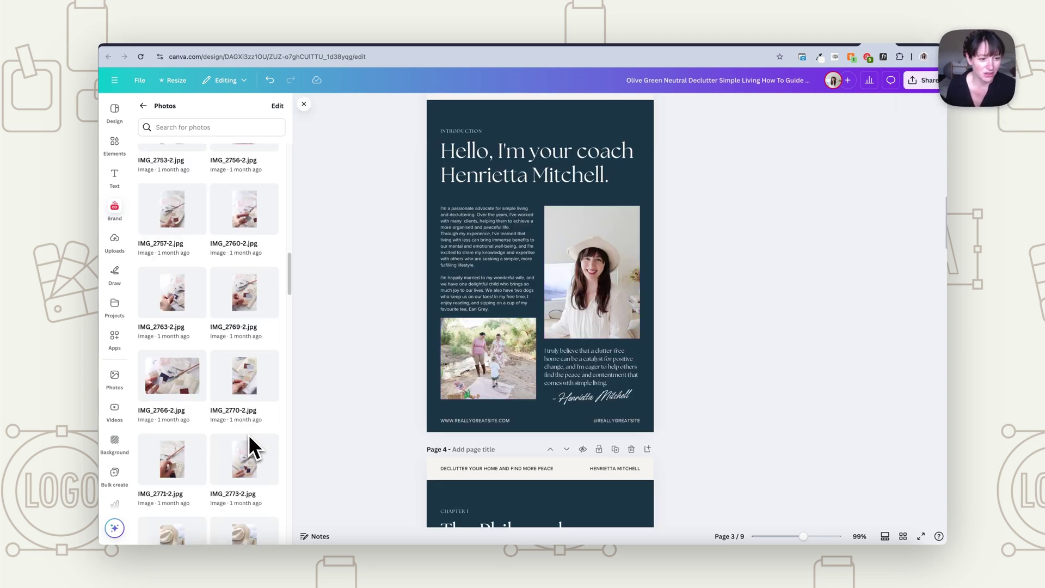
scroll(248, 435, "down", 6)
left_click_drag(240, 432, 733, 388)
scroll(696, 394, "up", 7)
scroll(697, 396, "up", 7)
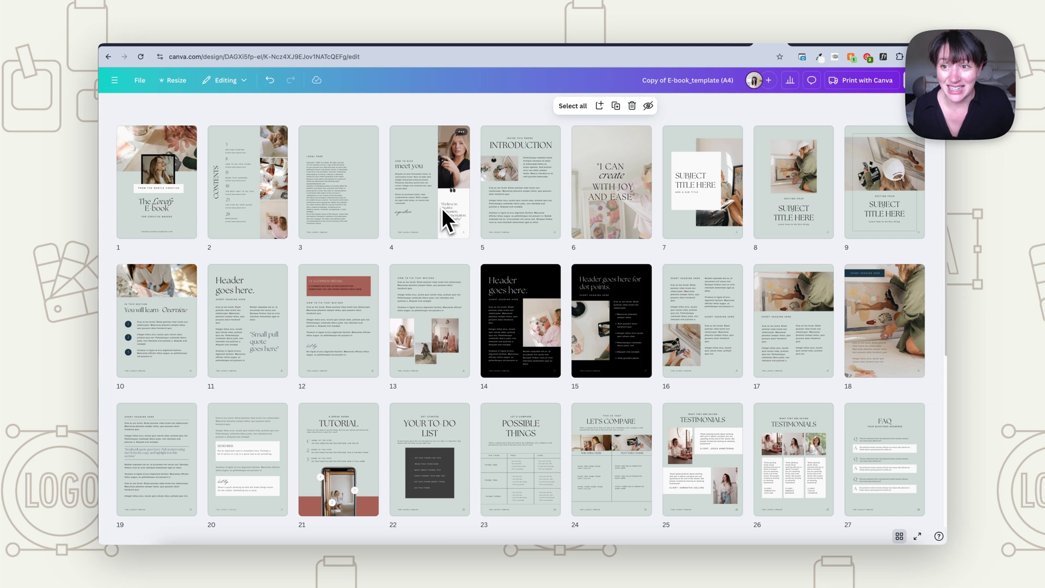
- Open page 3 of the template for editing and make an edit in its legal text block
double_click(346, 226)
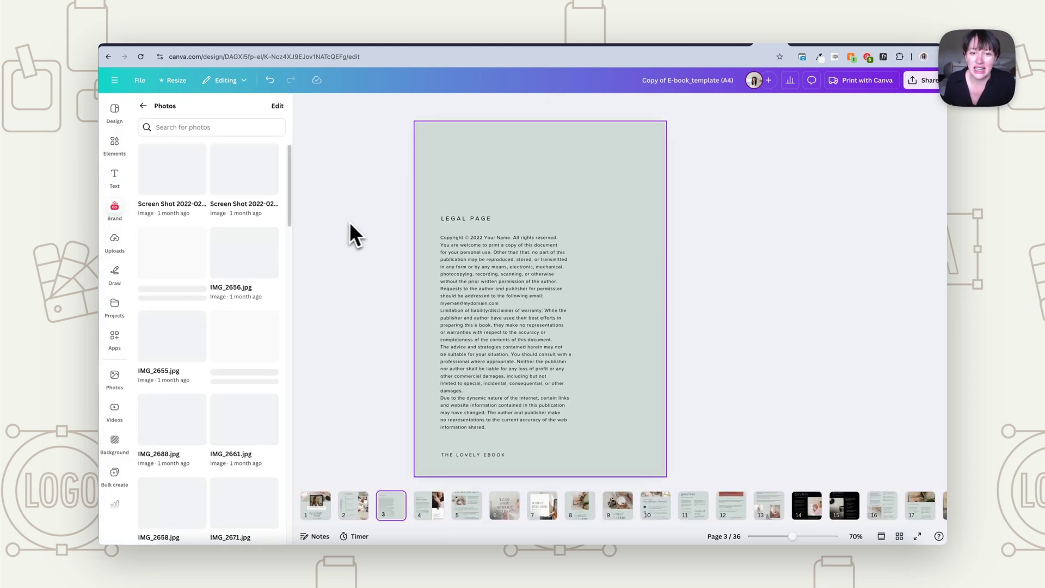
left_click(491, 255)
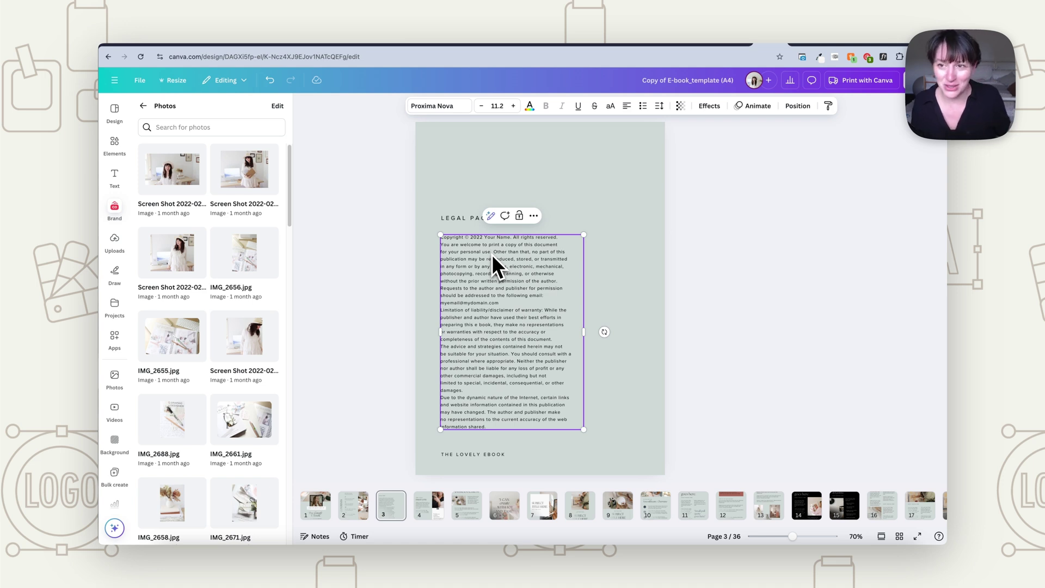
type("- i")
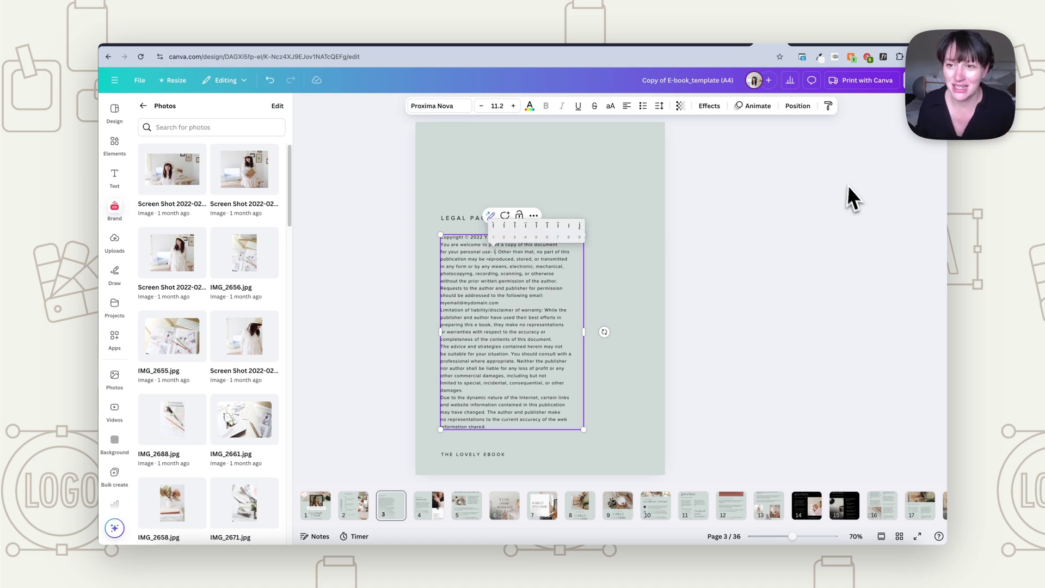
scroll(692, 330, "up", 2)
scroll(686, 325, "up", 3)
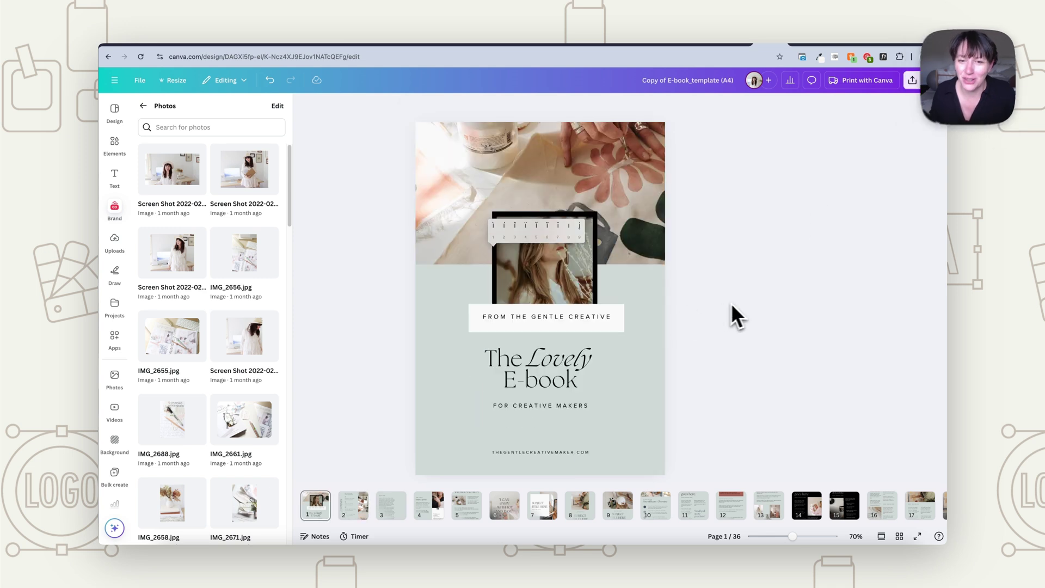
- Copy the branding workbook's title text from the PDF for the cover title 'The Lovely E-book'
left_click(569, 367)
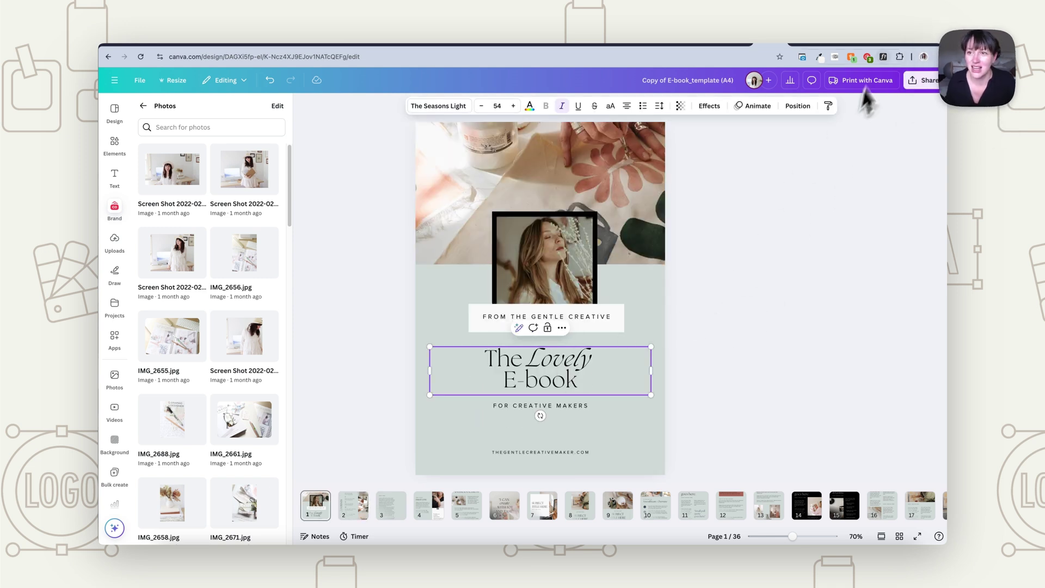
left_click(823, 47)
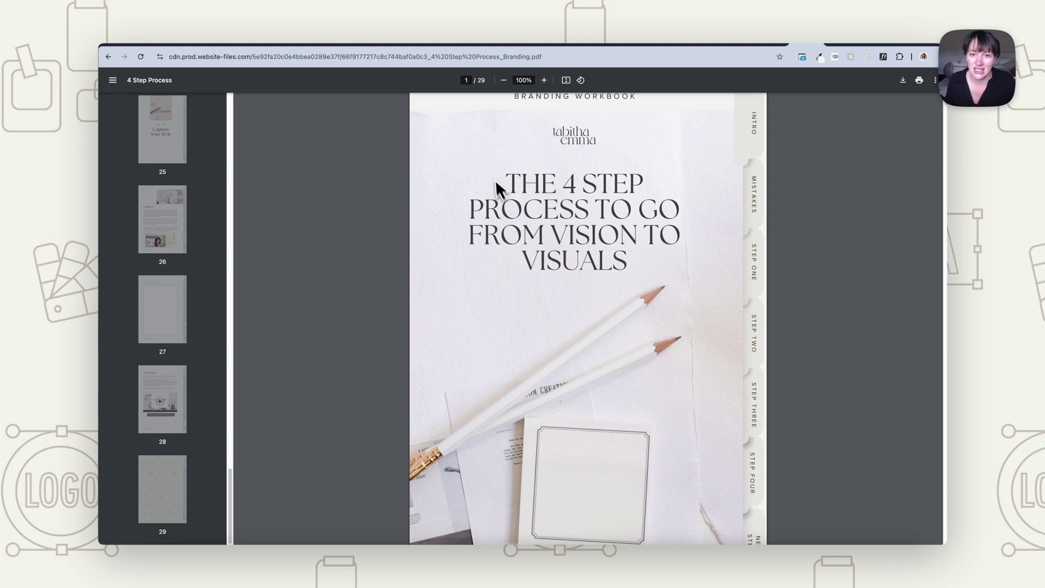
left_click_drag(511, 182, 645, 278)
key("ctrl+c")
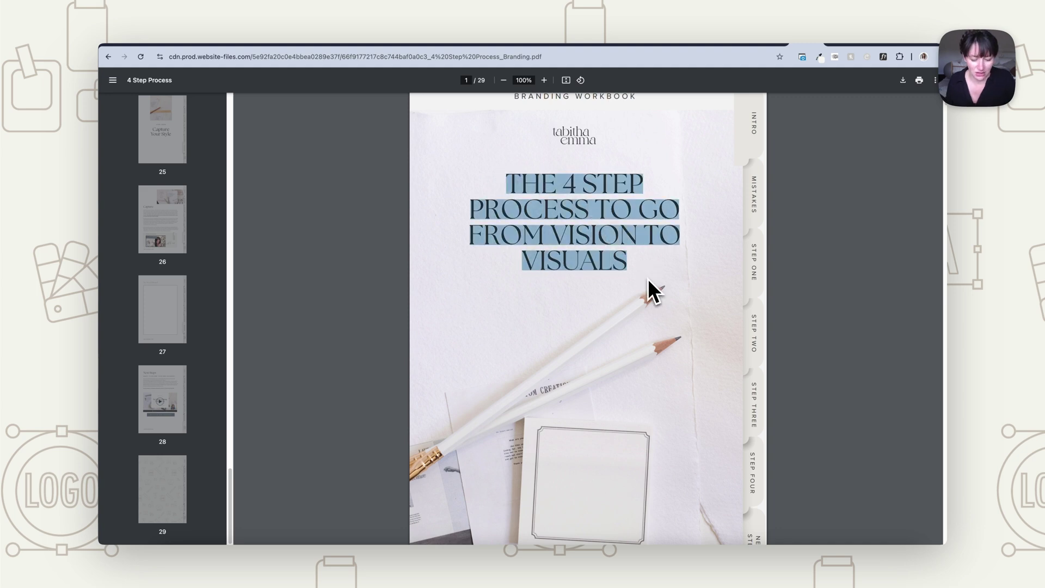
left_click(792, 49)
- Paste 'THE 4 STEP PROCESS TO GO FROM VISION TO VISUALS' over the cover title
double_click(561, 357)
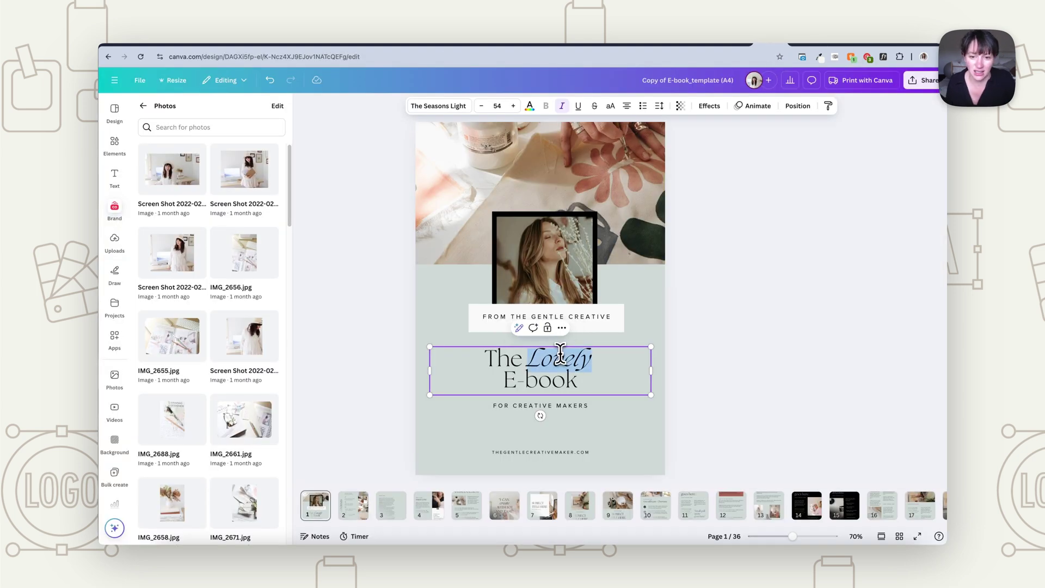
key("ctrl+a")
key("ctrl+v")
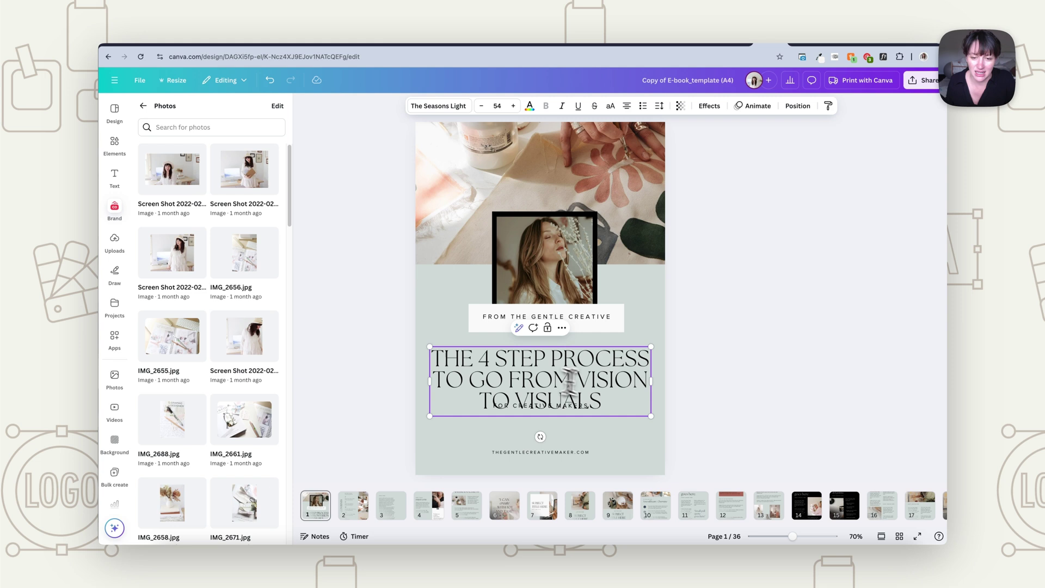
key("Tab")
- Move the new title up above the FOR CREATIVE MAKERS tagline and recentre the tagline
left_click(595, 397)
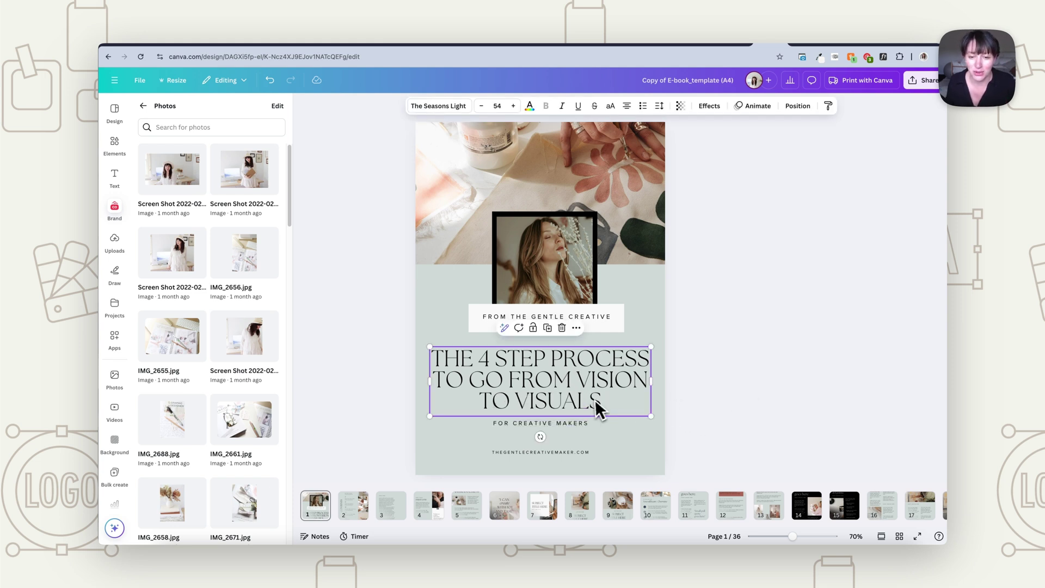
left_click_drag(595, 397, 572, 383)
left_click(573, 423)
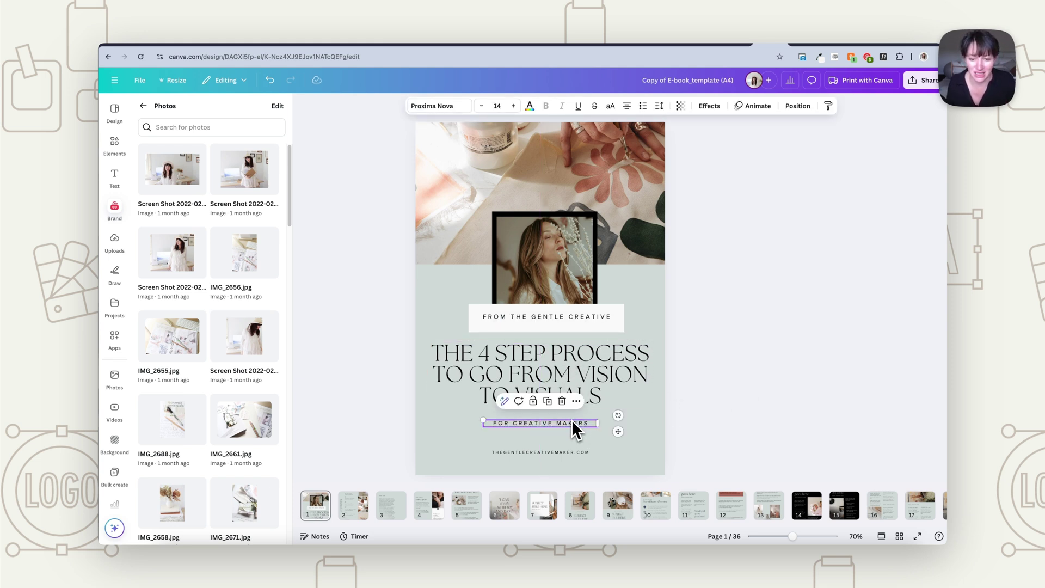
left_click_drag(574, 430, 574, 430)
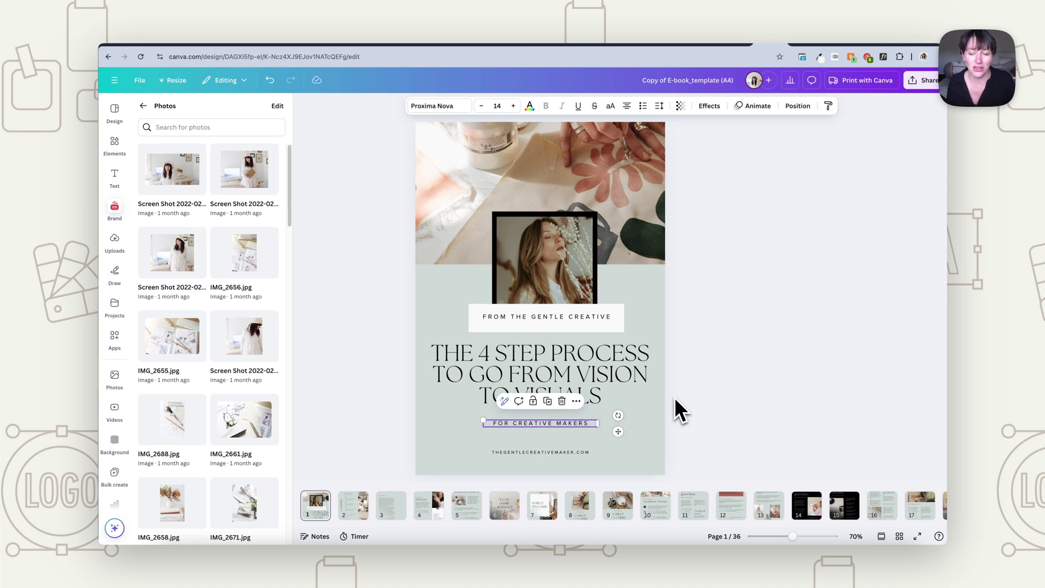
left_click(467, 506)
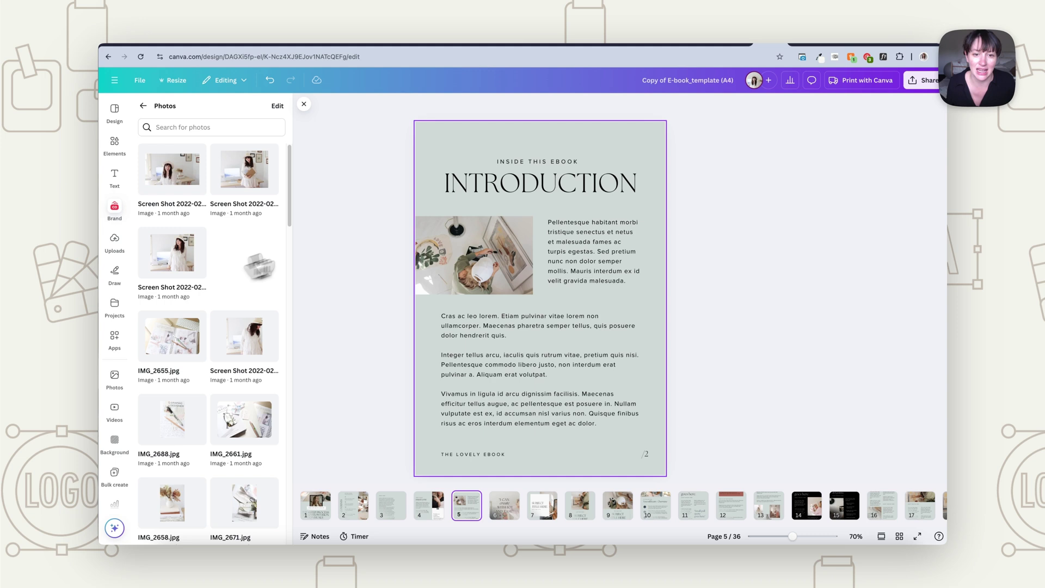
- Place the notebook-and-keyboard photo IMG_2656 into page 5's image frame
left_click_drag(245, 253, 434, 227)
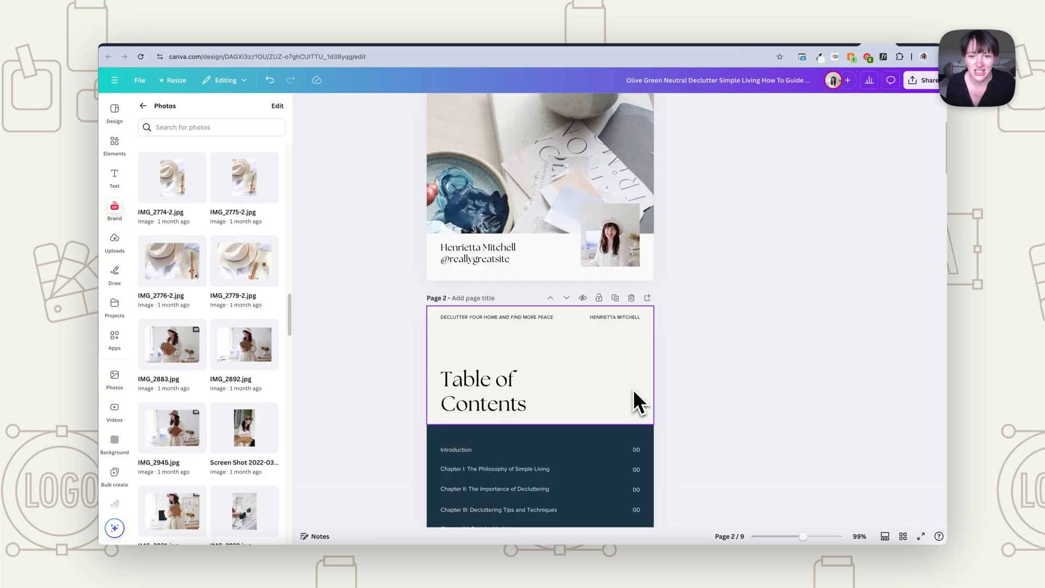
scroll(633, 390, "down", 10)
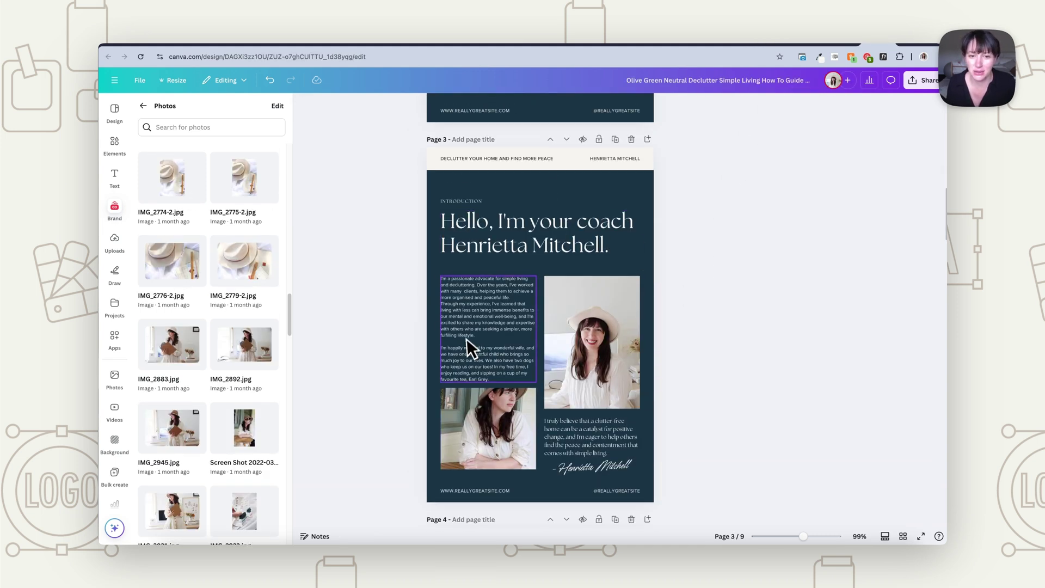
left_click(466, 338)
- Replace the coach's name in the page-3 heading with the author's own name
double_click(501, 227)
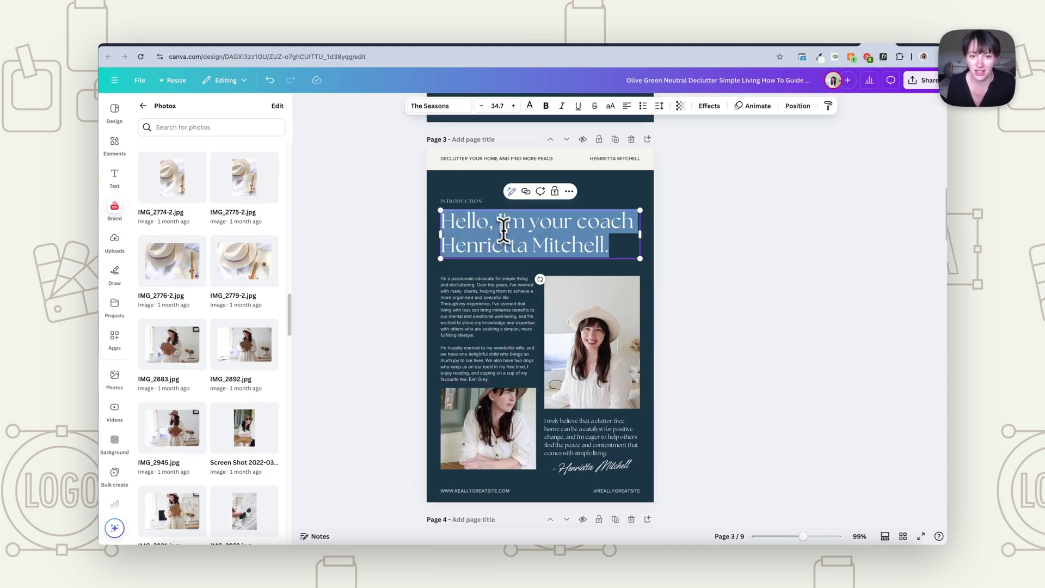
left_click_drag(529, 220, 617, 253)
type("Tbitha")
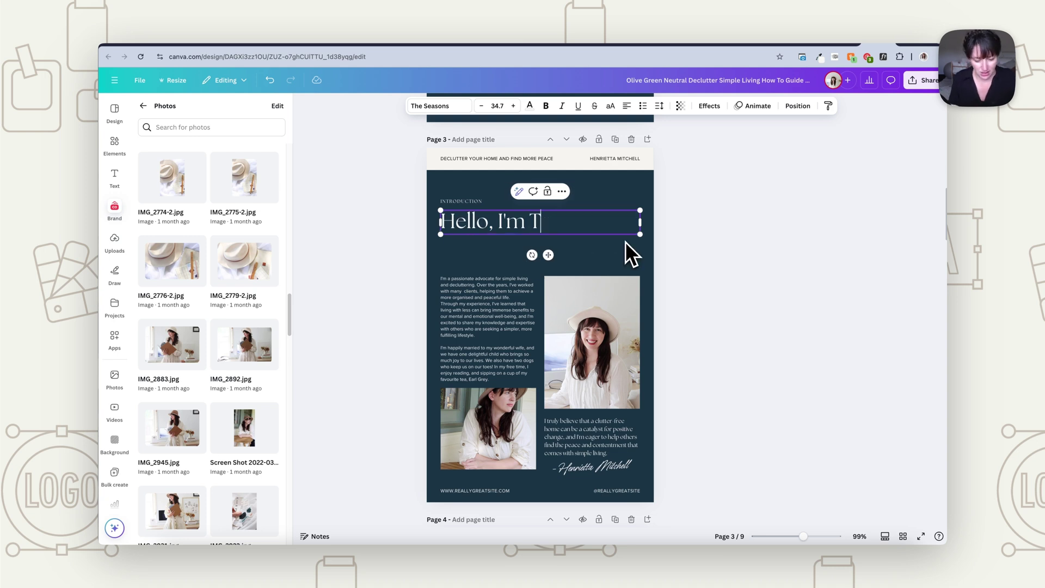
key("BackSpace")
key("BackSpace")
key("BackSpace")
key("BackSpace")
key("BackSpace")
key("BackSpace")
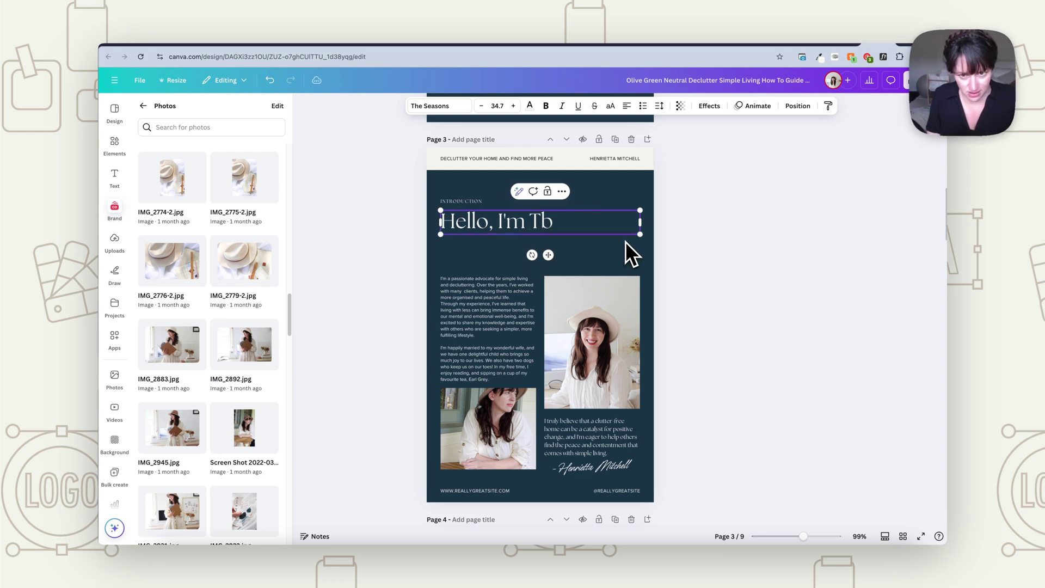
type("abith")
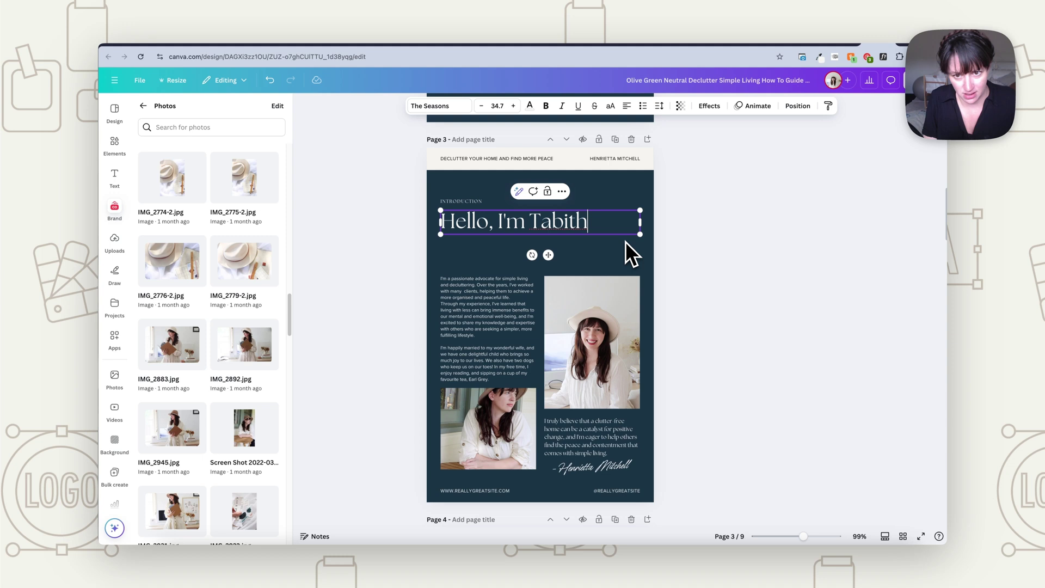
type("a Emma")
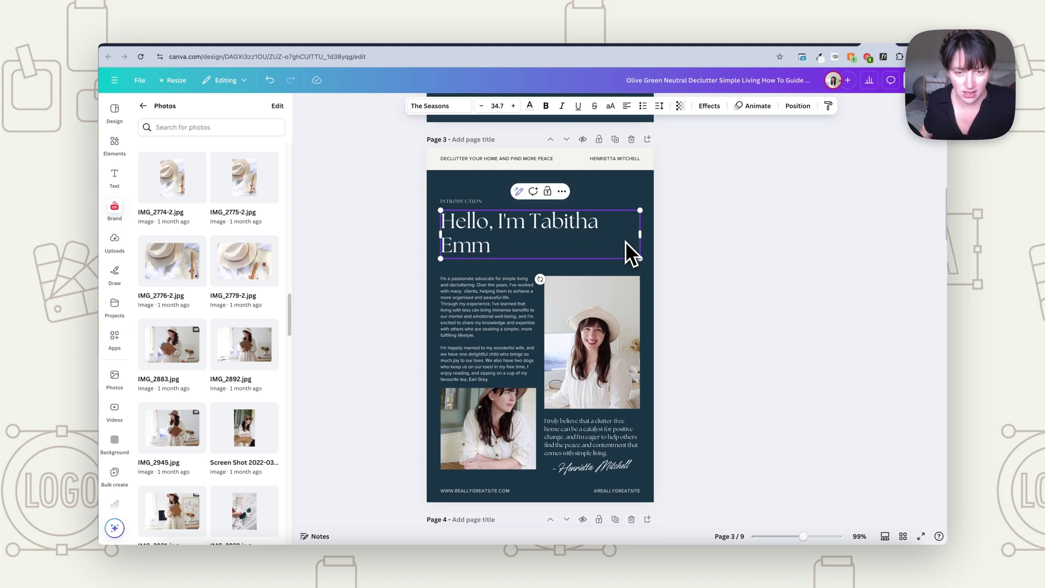
left_click(708, 302)
left_click(468, 327)
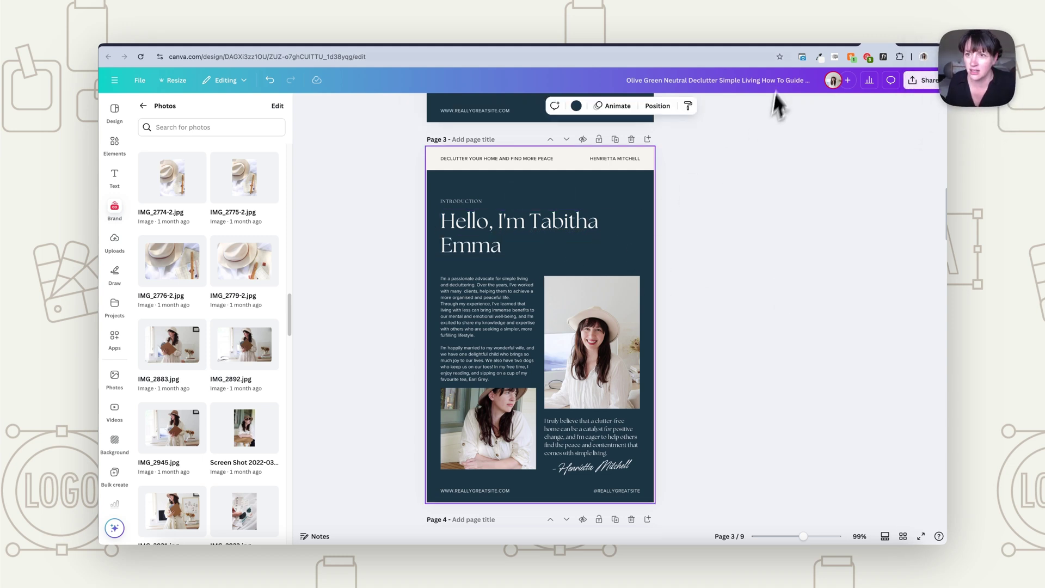
left_click(805, 48)
- Go to page 3 of the branding PDF and select its 'Using a deep branding…' passage
left_click(158, 236)
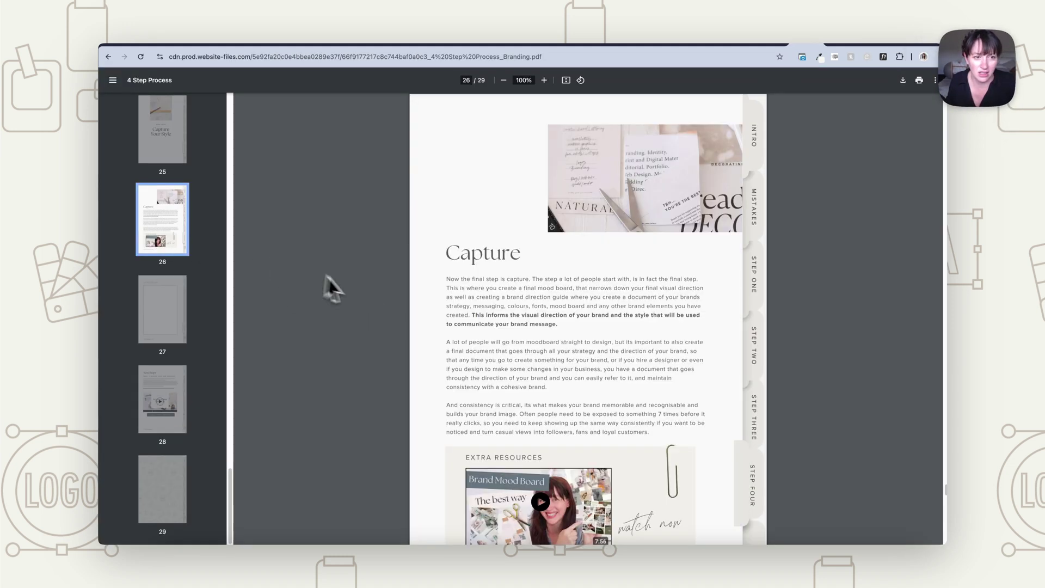
scroll(214, 265, "up", 15)
scroll(201, 273, "up", 8)
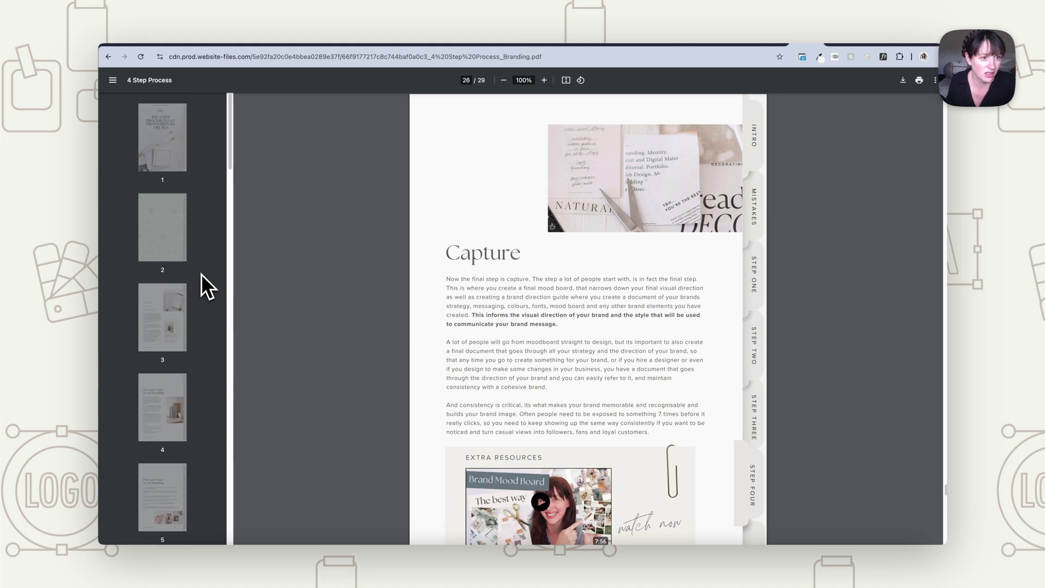
left_click(166, 302)
scroll(517, 360, "down", 3)
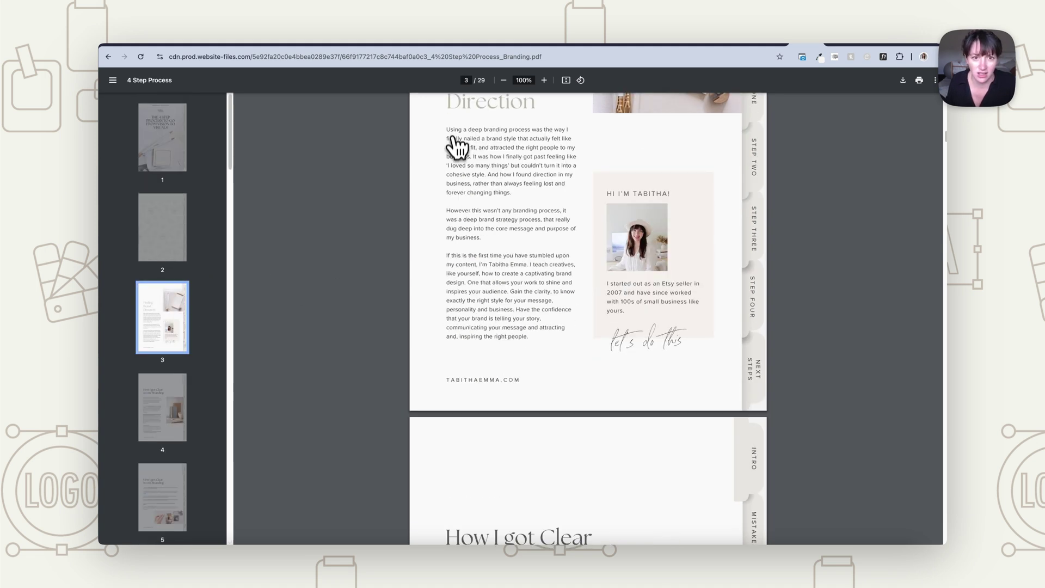
left_click_drag(445, 130, 568, 328)
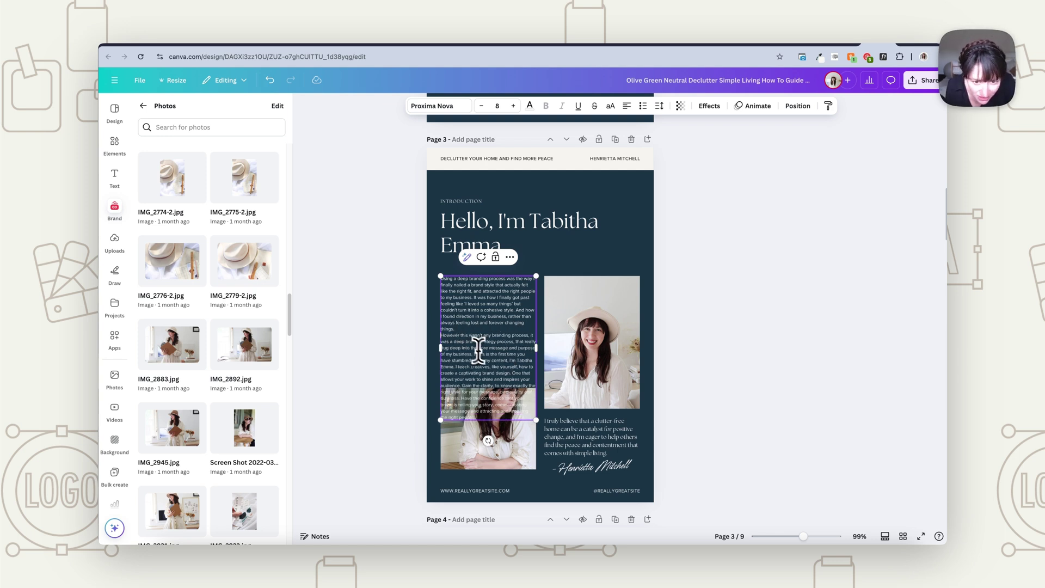
- Move the pasted text's closing paragraph, from 'One' onward, into the 'I truly believe' quote box
key("Return")
left_click_drag(517, 354, 521, 380)
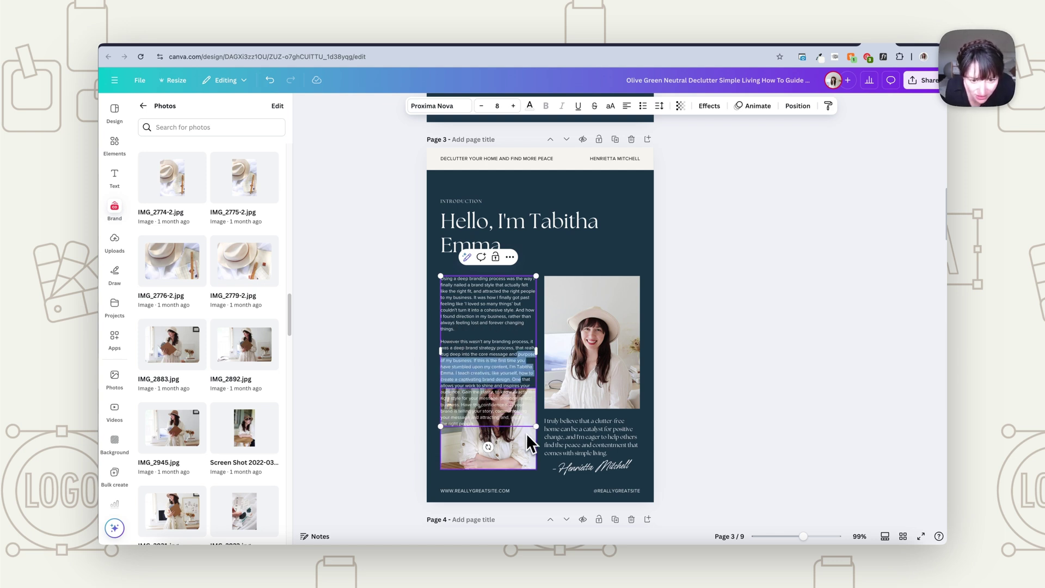
left_click_drag(526, 433, 512, 428)
key("BackSpace")
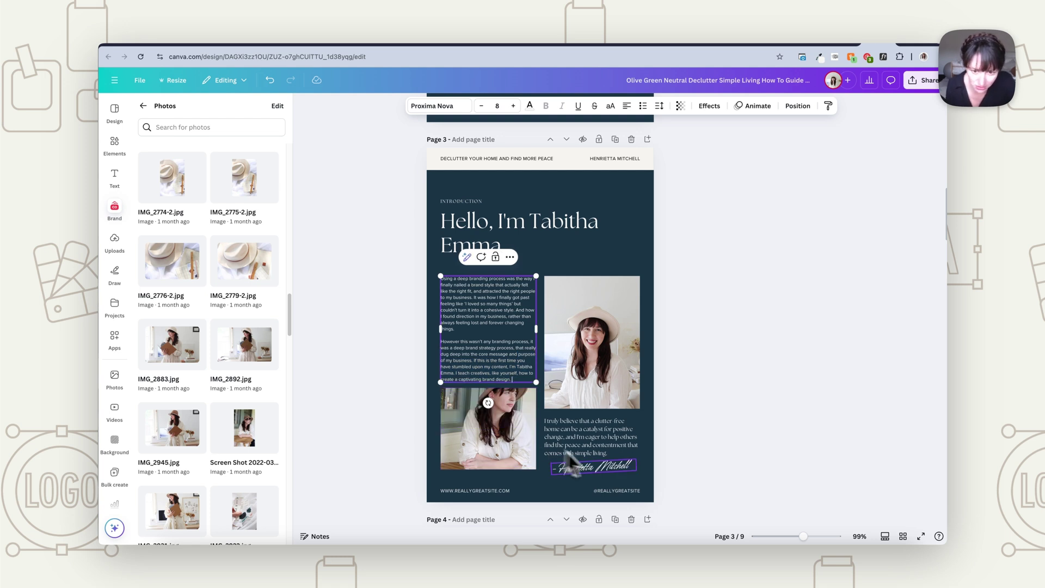
double_click(590, 444)
type("One that allows your work to shine and inspires your audience. Gain the clarity, to know exactly the right style for your message, personality and business. Have the confidence that your brand is telling your story, communicating your message and attracting and, inspiring the right people.")
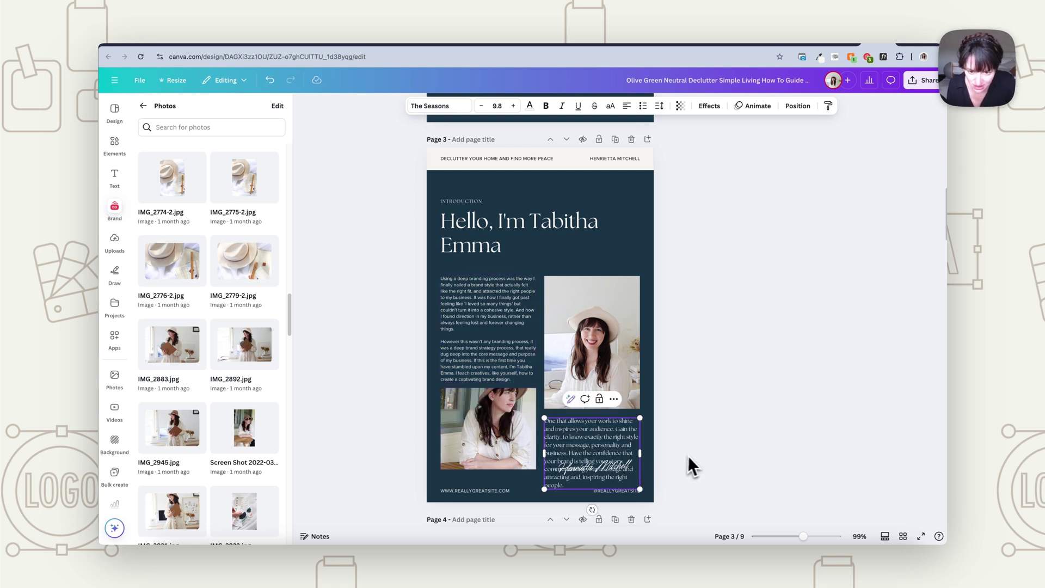
- Shorten the right portrait photo and position the quote text directly beneath it
left_click(603, 375)
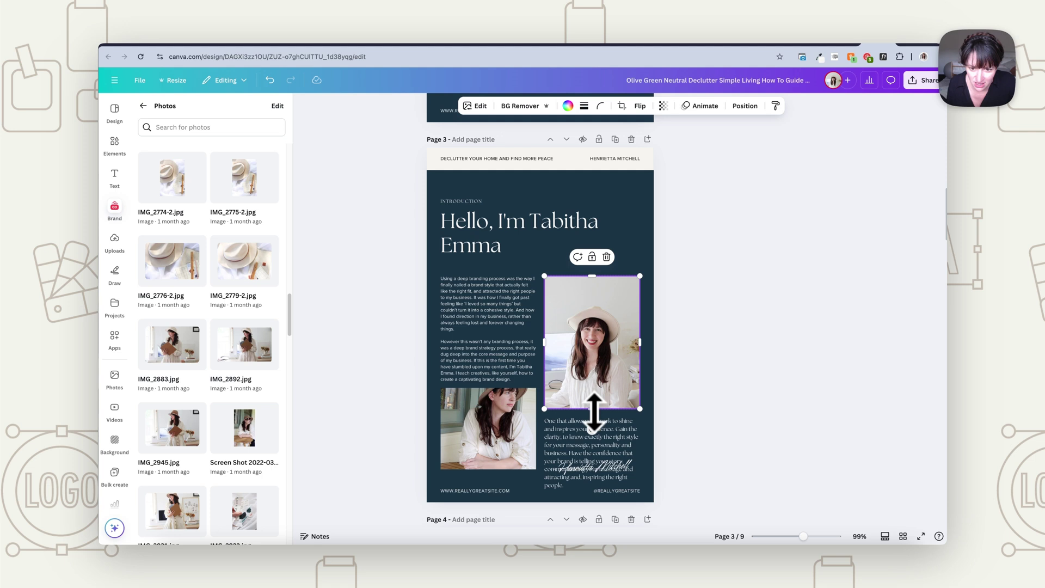
left_click_drag(594, 409, 593, 388)
mouse_move(592, 439)
left_mouse_down()
mouse_move(593, 416)
mouse_move(598, 427)
left_mouse_up()
mouse_move(626, 469)
left_mouse_down()
mouse_move(651, 476)
mouse_move(610, 471)
left_mouse_up()
- Set the page-3 signature in Bon Vivant Family Script Regular and retype it as the author's name
left_click(455, 108)
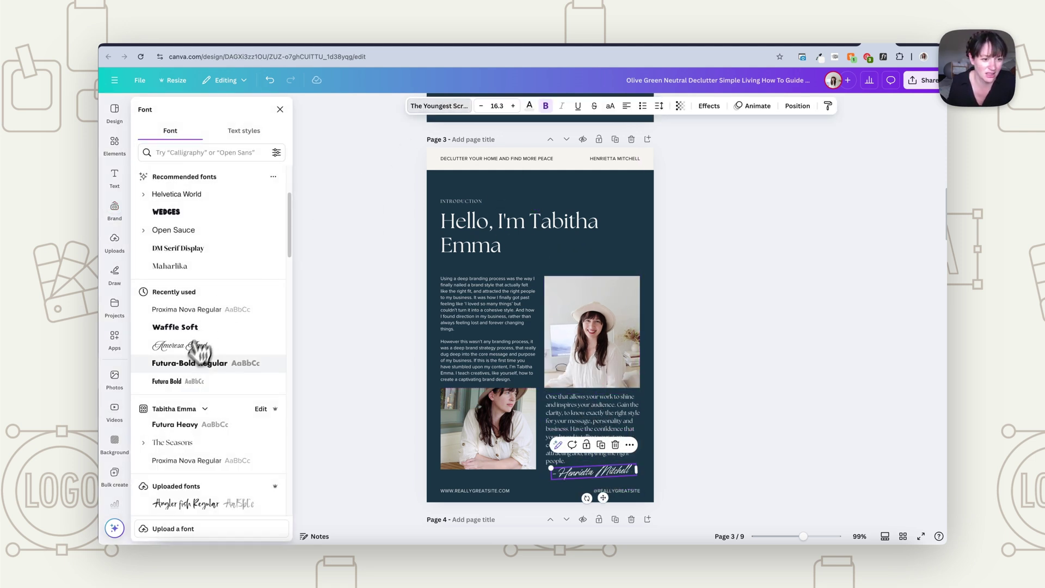
scroll(212, 435, "down", 3)
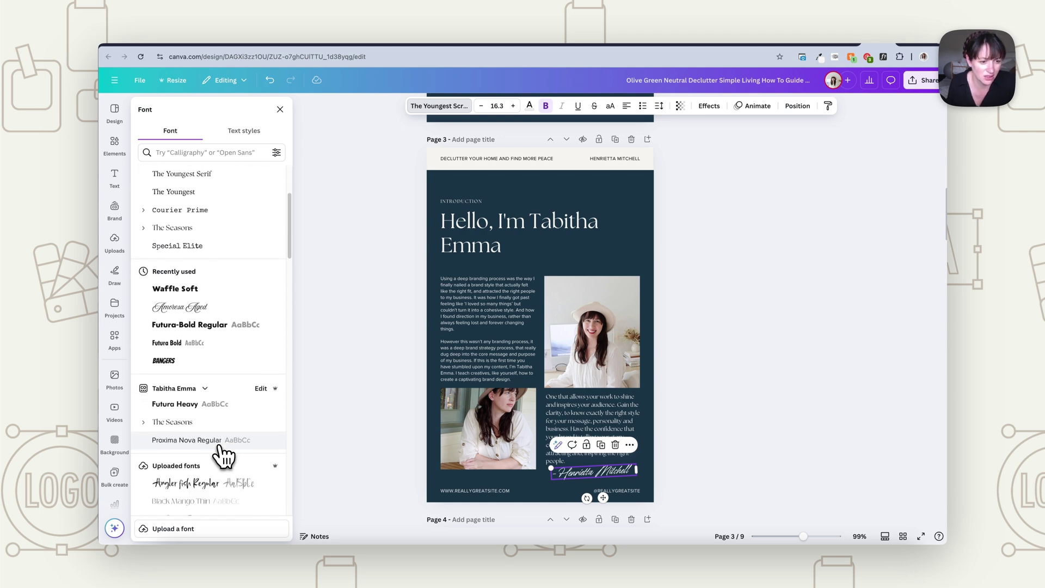
scroll(223, 454, "down", 4)
left_click(203, 339)
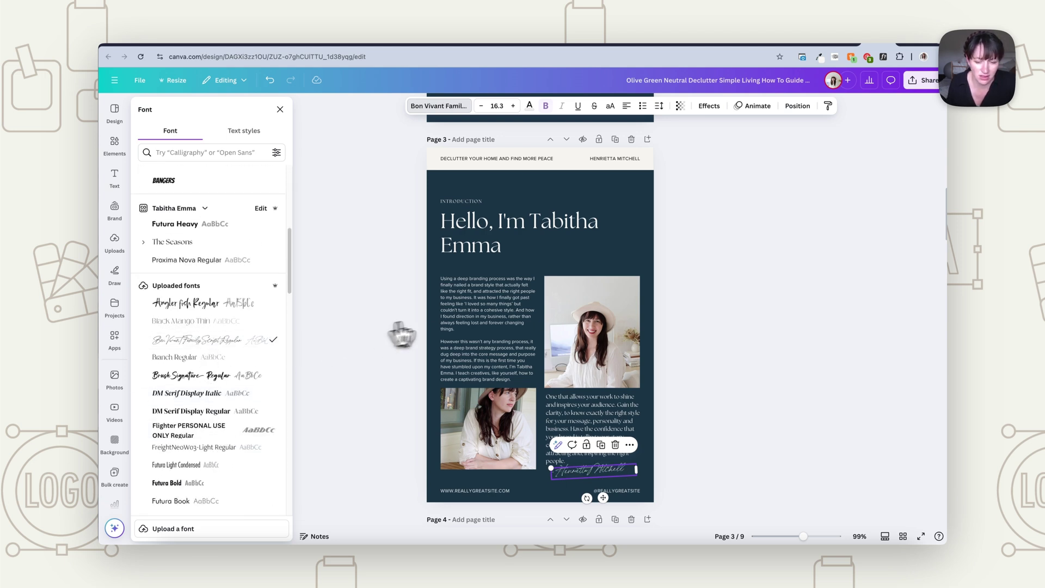
double_click(596, 473)
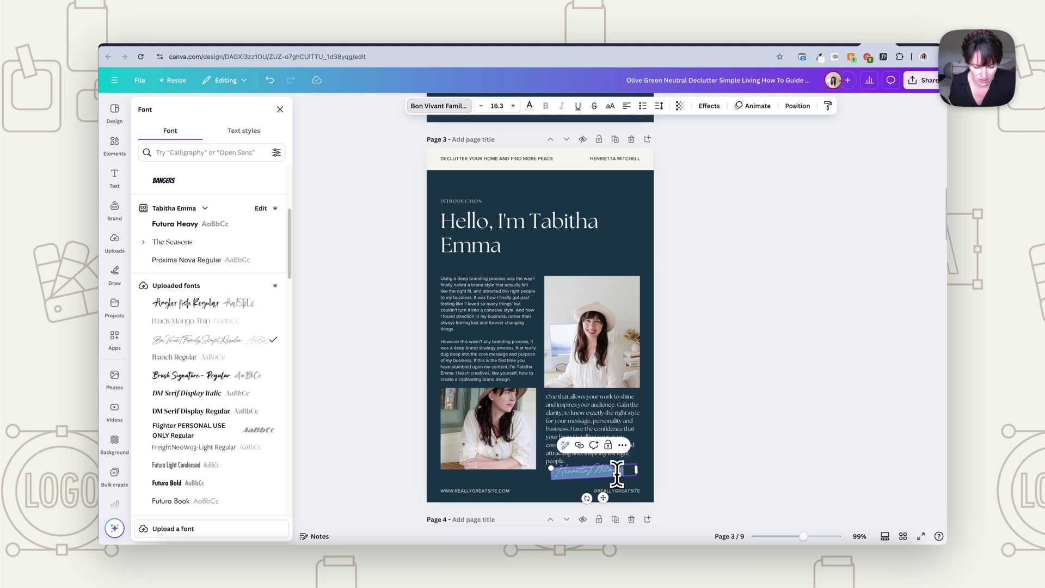
type("Tabitha Emma")
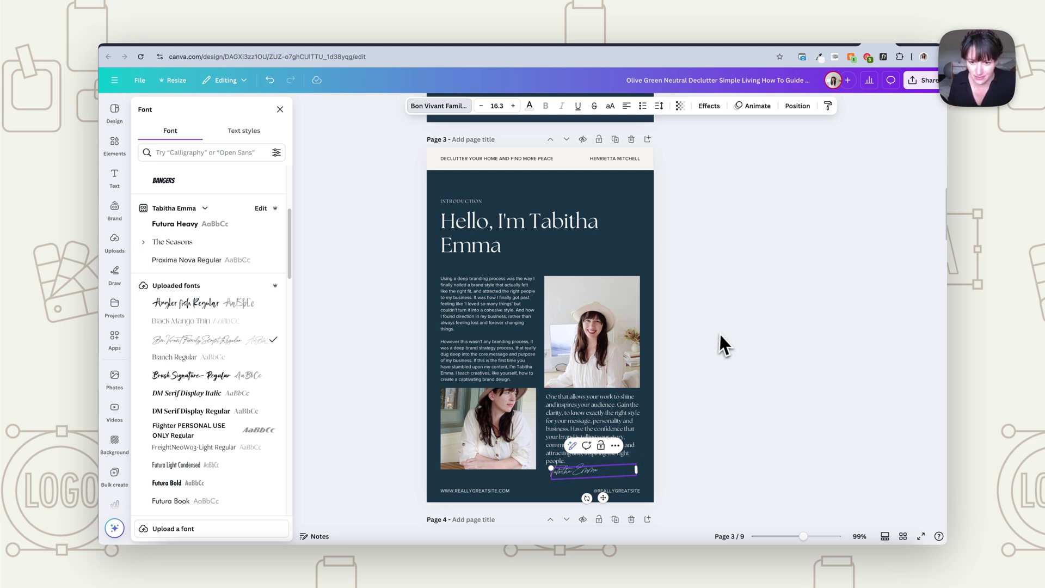
key("Escape")
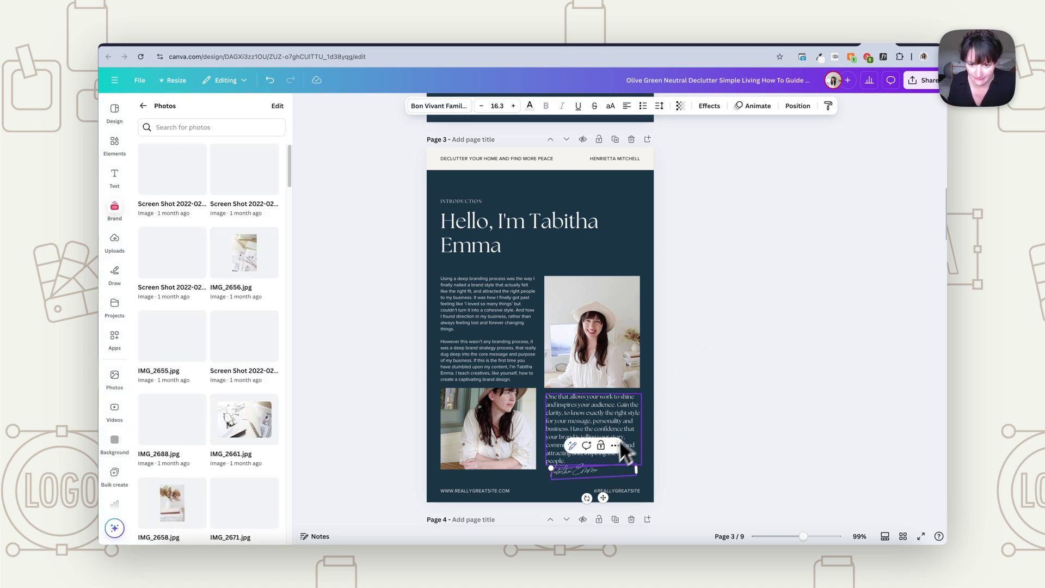
key("Escape")
scroll(707, 420, "down", 1)
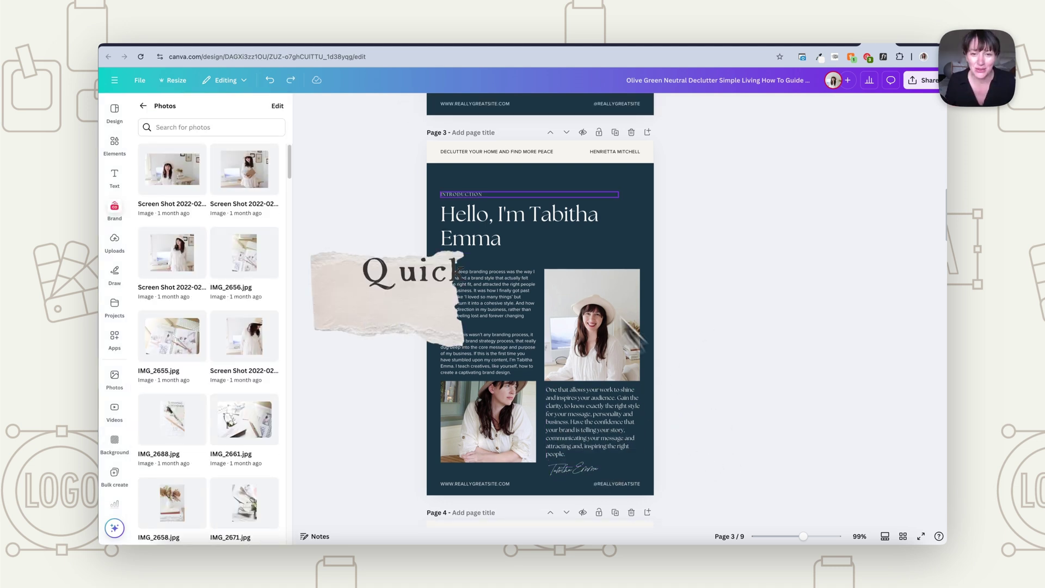
- Select page 3's header text along with its website and social handle footer texts
left_click(497, 152)
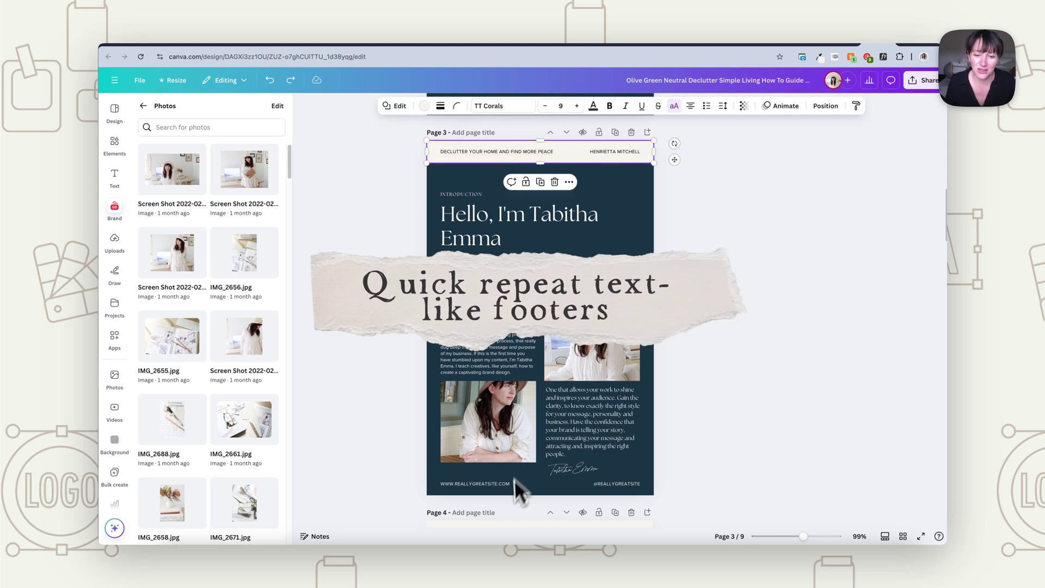
left_click(494, 483)
left_click(577, 483)
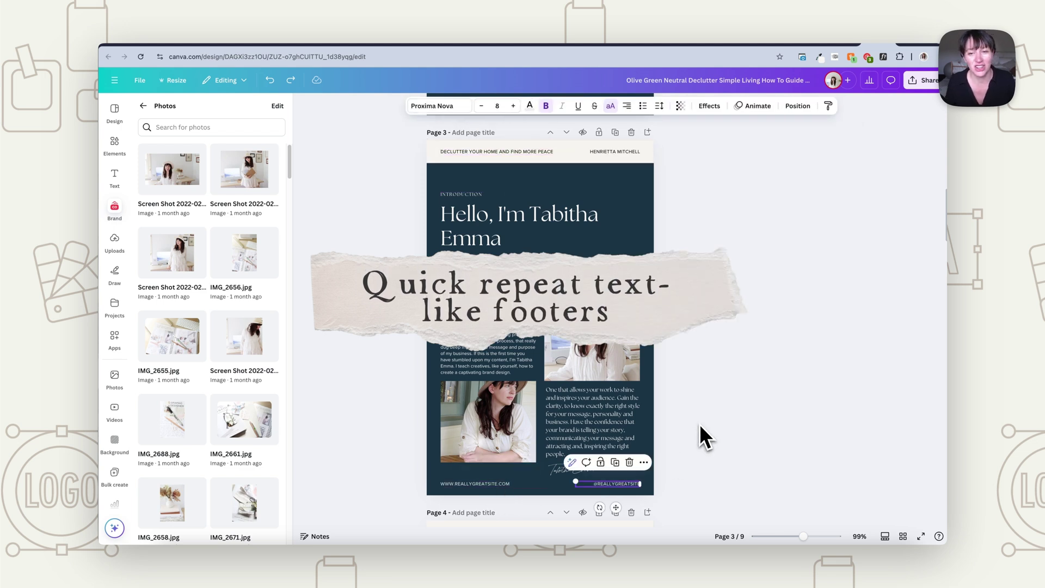
scroll(692, 415, "up", 1)
scroll(680, 413, "up", 10)
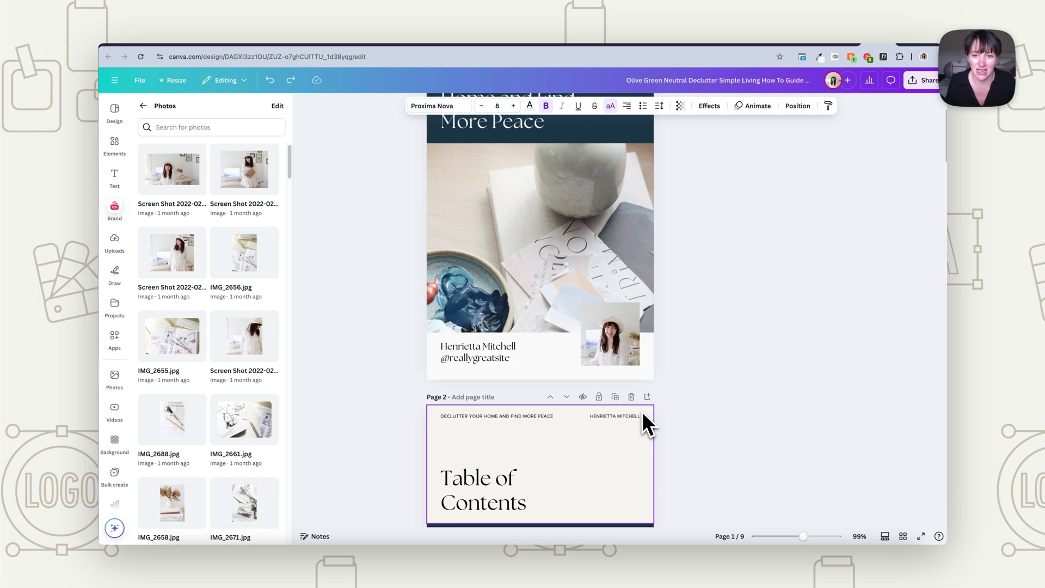
scroll(642, 414, "down", 4)
scroll(642, 412, "down", 3)
left_click_drag(440, 177, 523, 179)
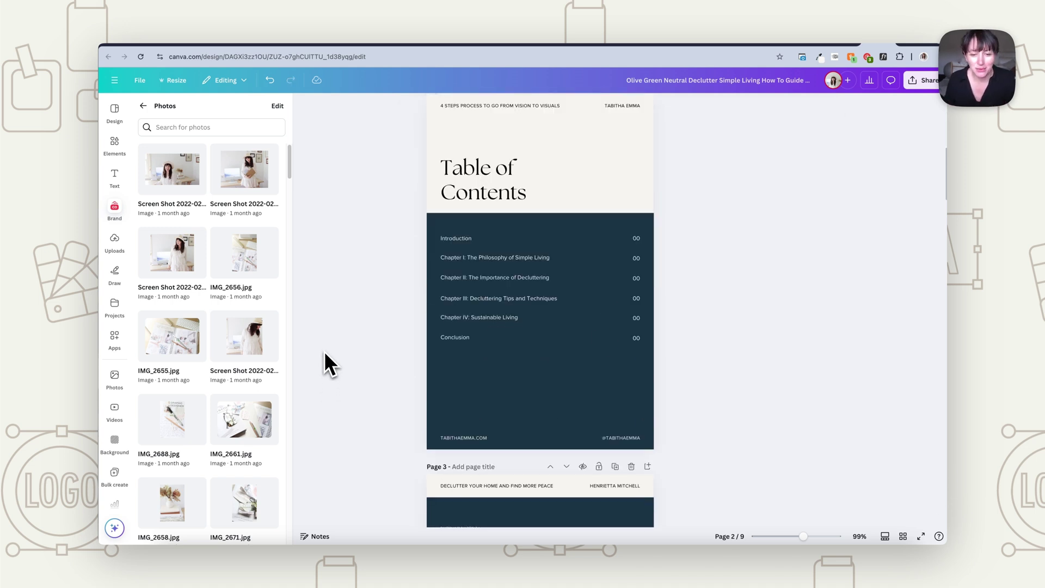
- Select page 2's header and both footer text boxes to copy them
left_click(494, 105)
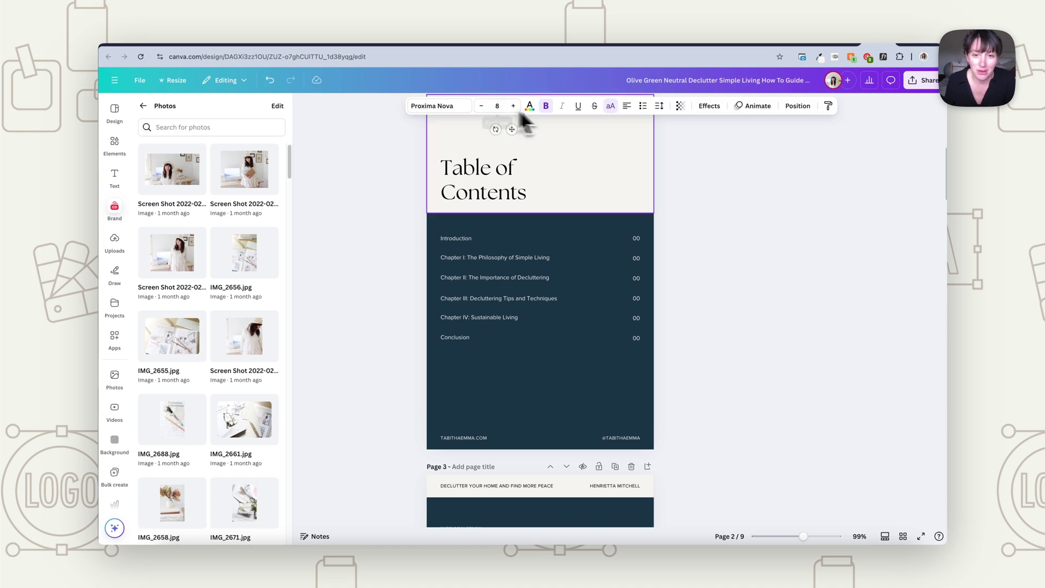
scroll(612, 163, "up", 1)
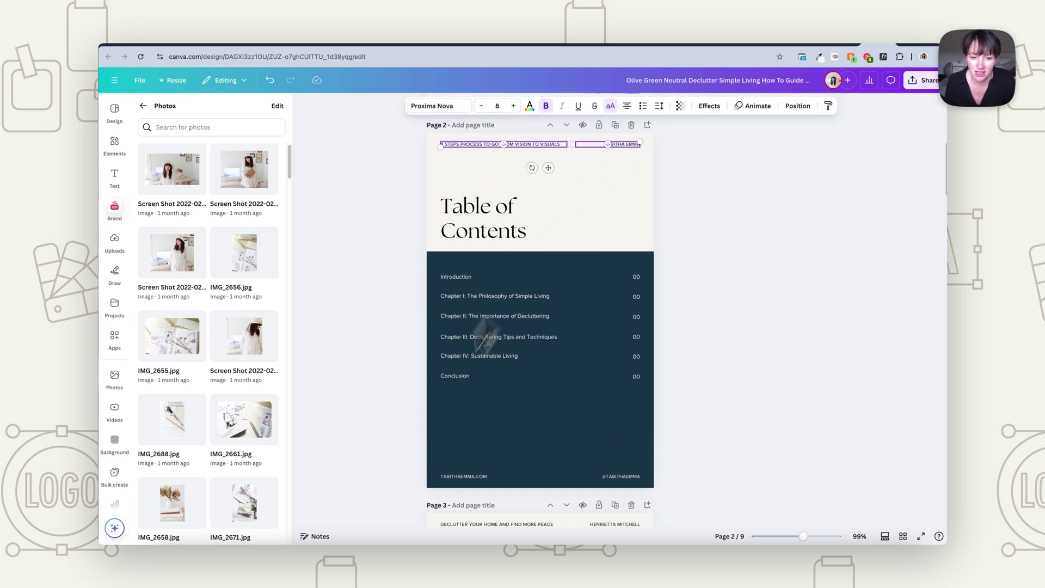
left_click(446, 475, "shift")
left_click(605, 475, "shift")
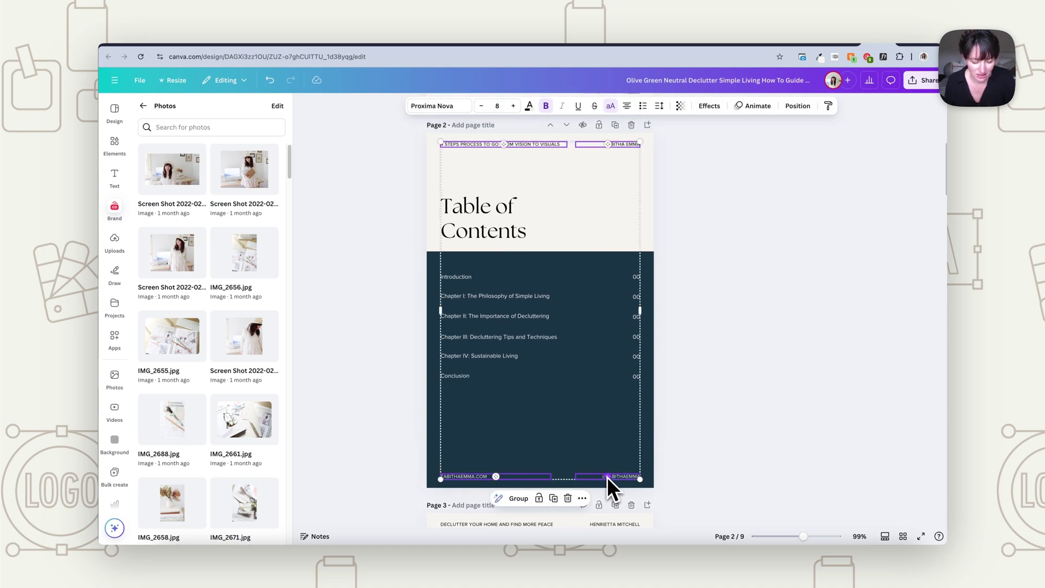
scroll(622, 478, "down", 8)
scroll(622, 478, "up", 3)
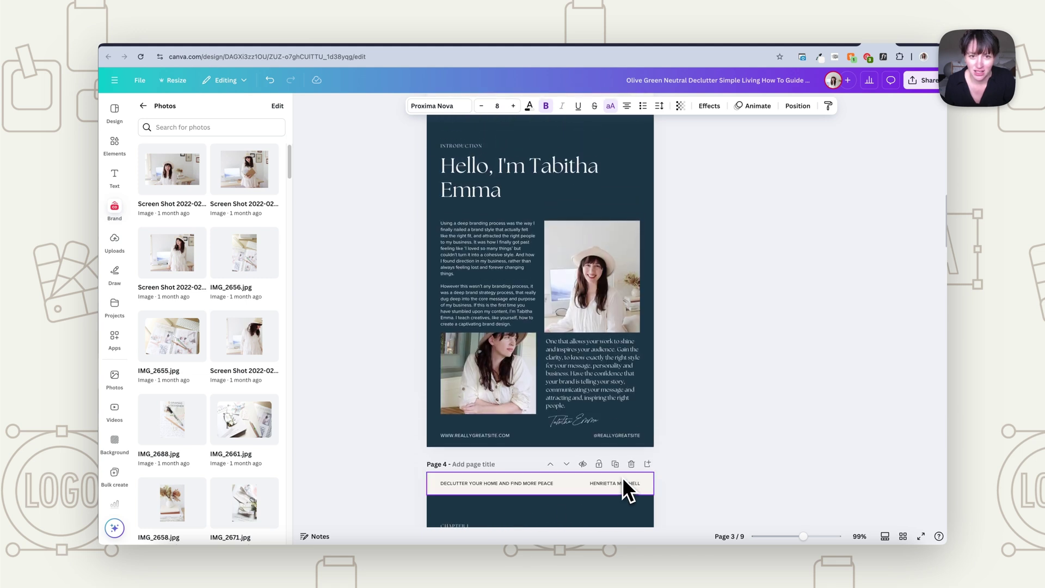
- Delete page 3's old header tagline and placeholder name, then paste page 2's header and footer
left_click(491, 170)
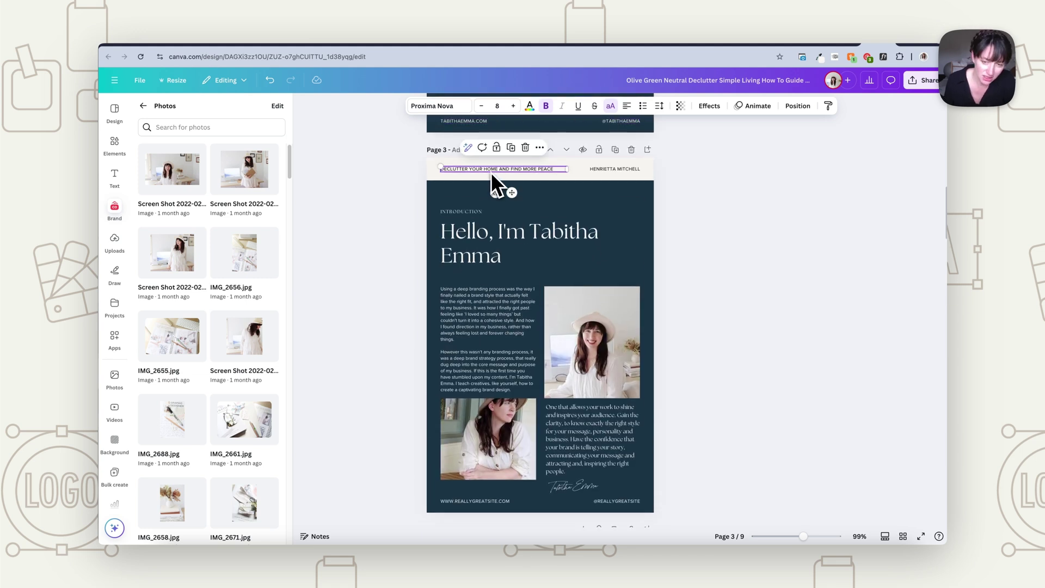
key("Delete")
left_click(613, 169)
key("Delete")
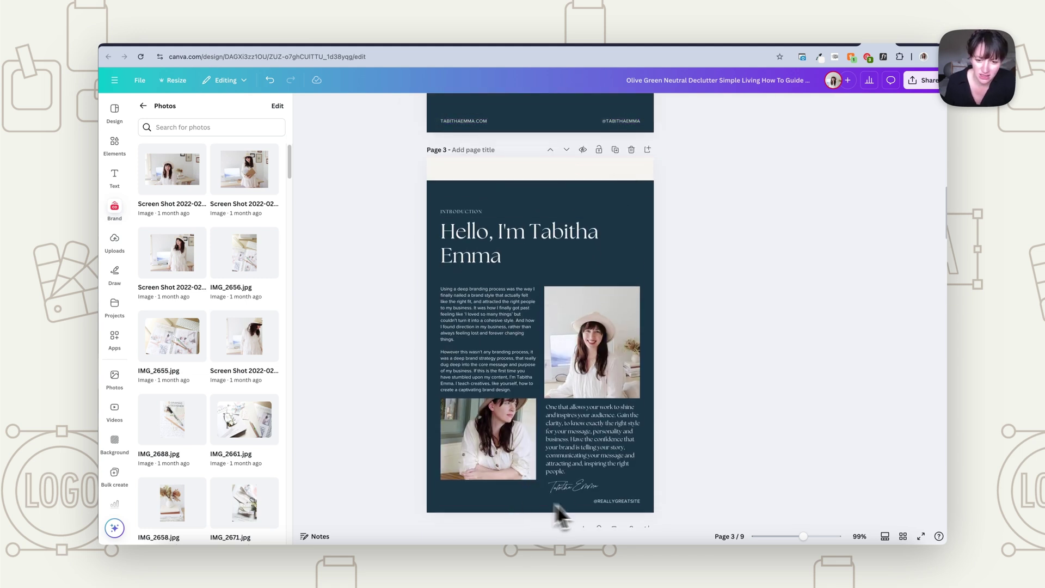
key("ctrl+v")
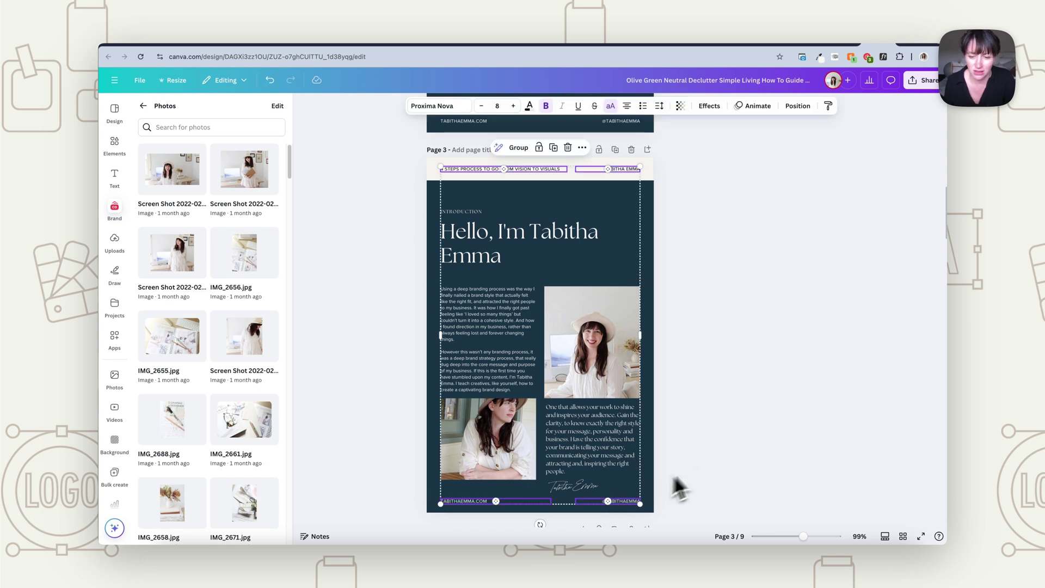
left_click(713, 455)
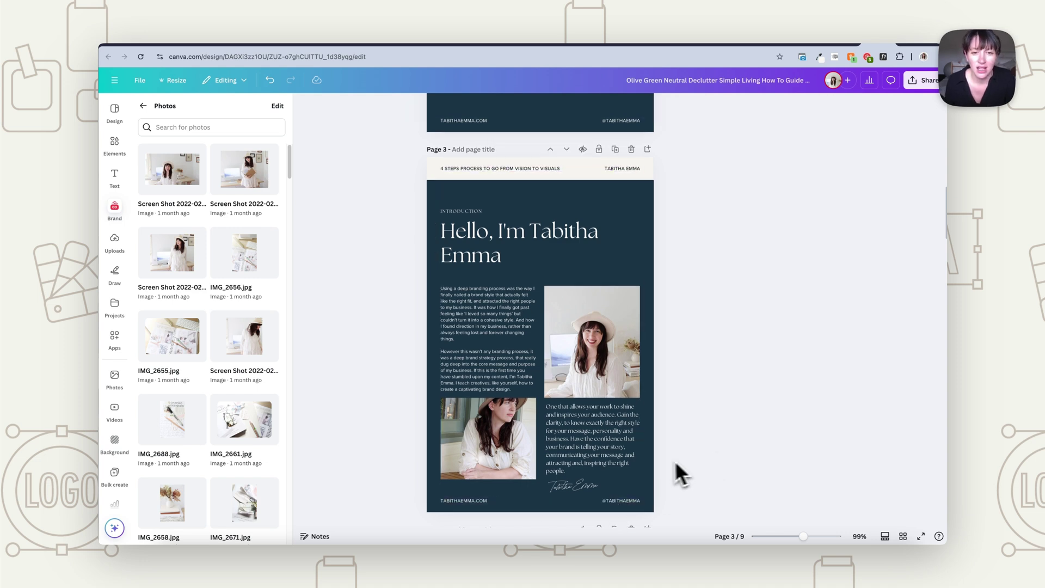
- Use Find and replace with Match case to swap the placeholder author name for the coach's name in all 6 matches
scroll(669, 470, "down", 5)
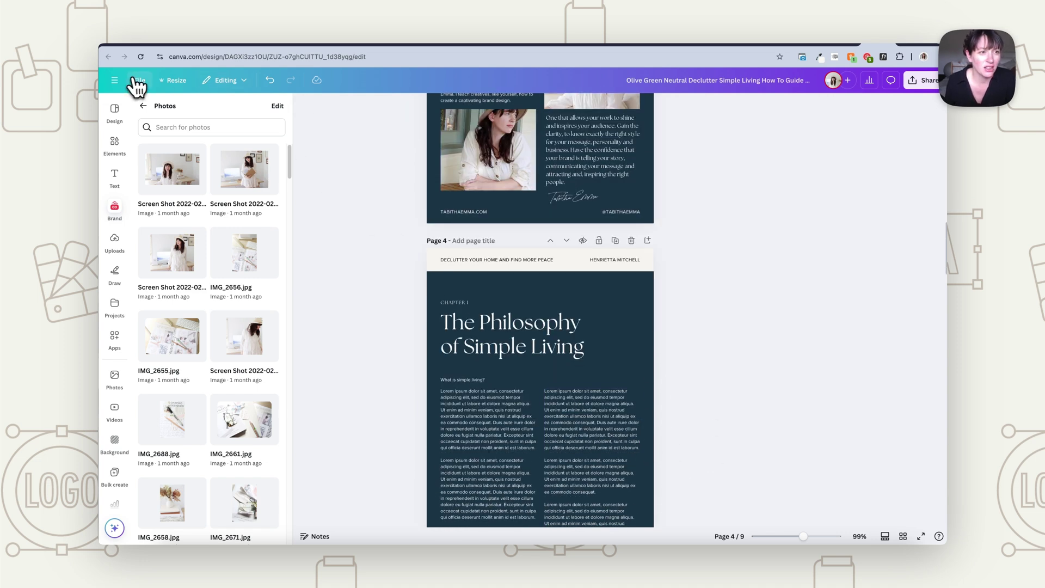
left_click(138, 80)
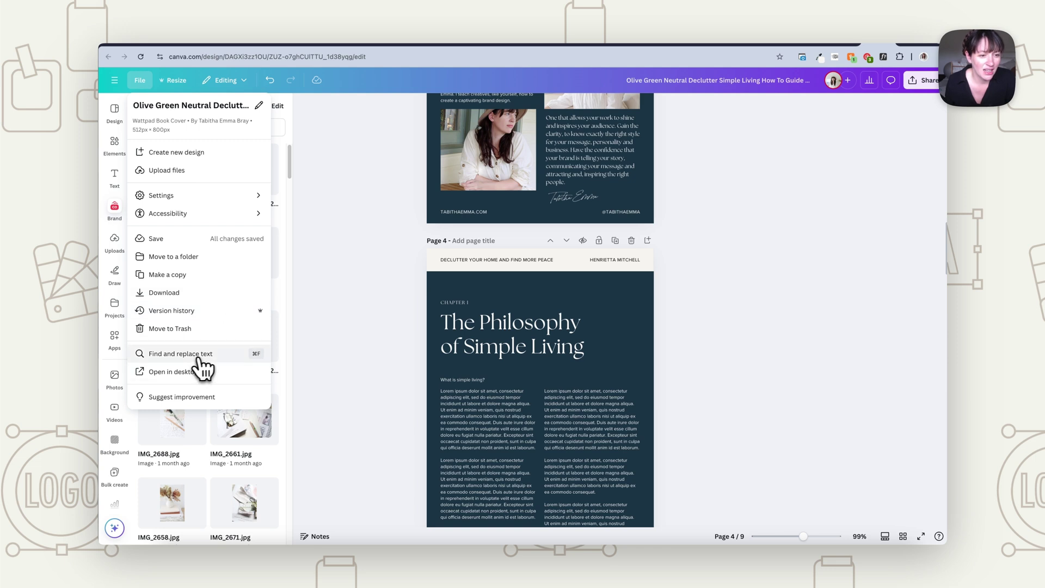
left_click(182, 358)
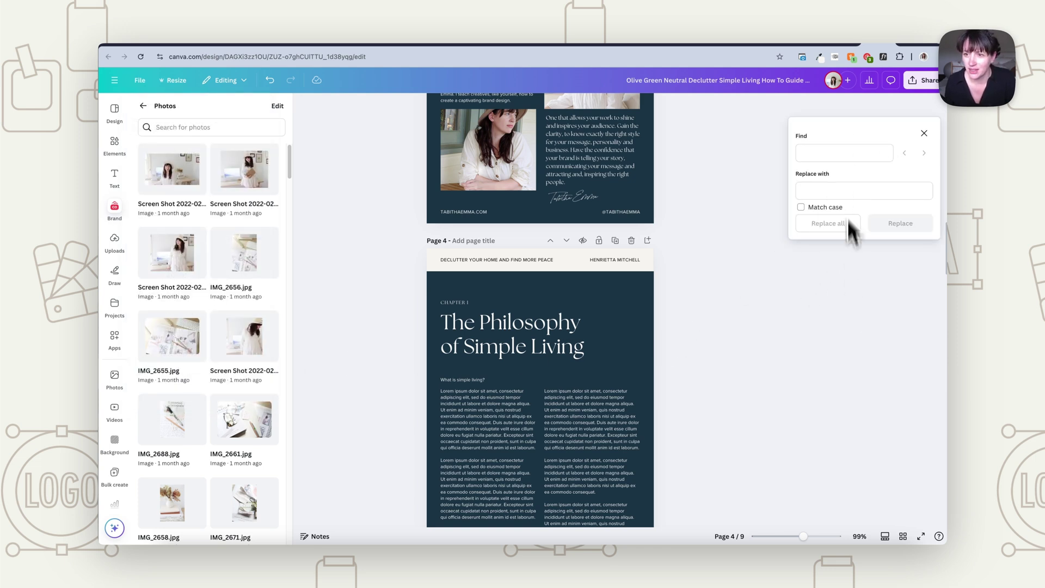
left_click(819, 153)
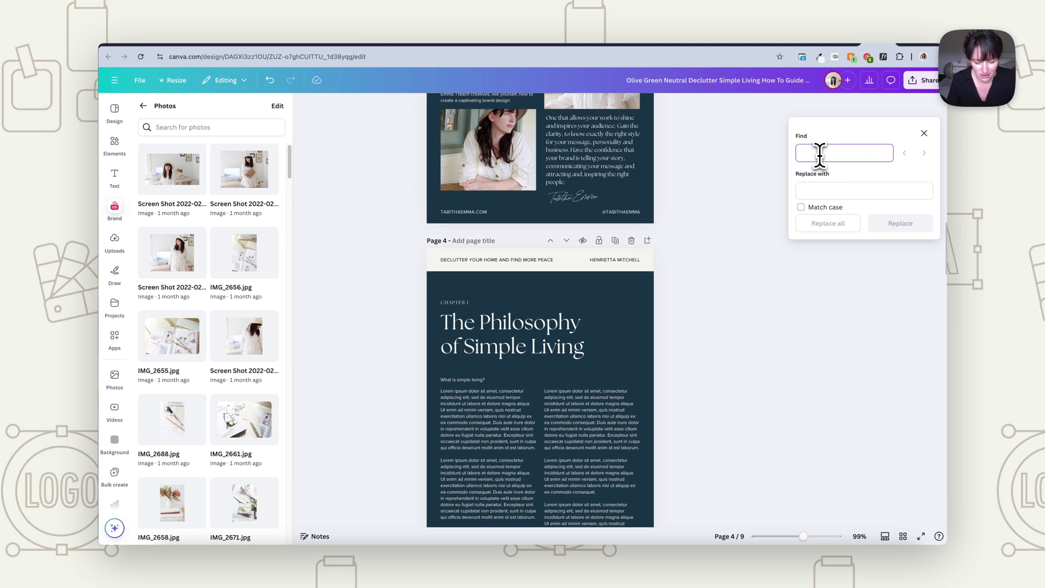
type("HEN")
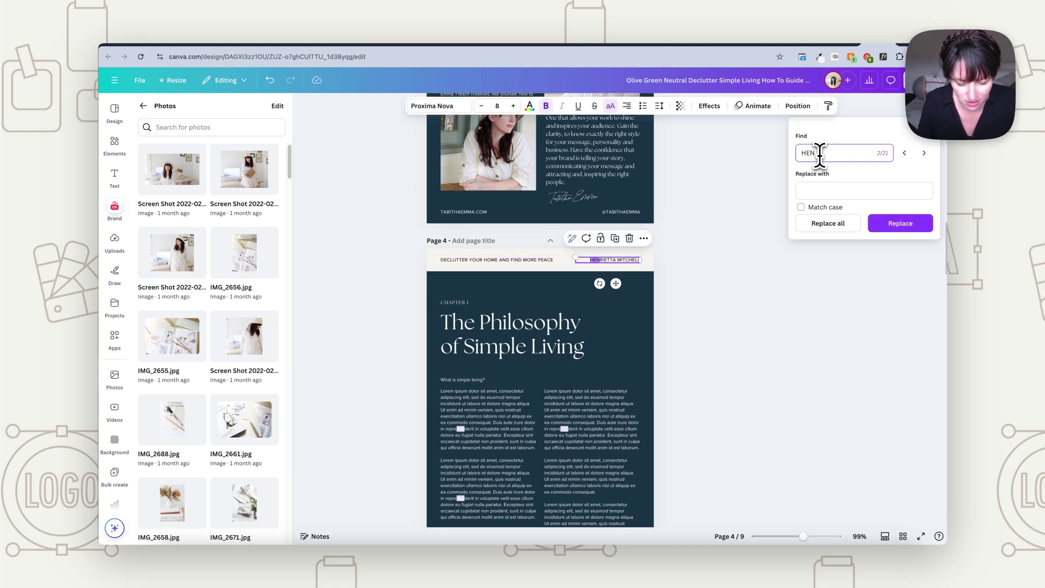
type("RIETT")
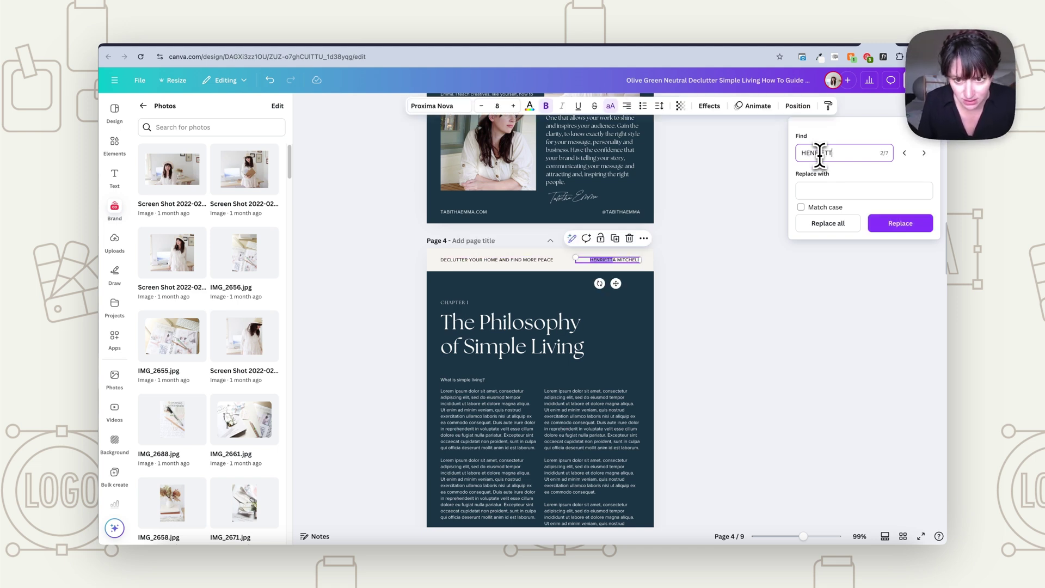
type("A MITCH")
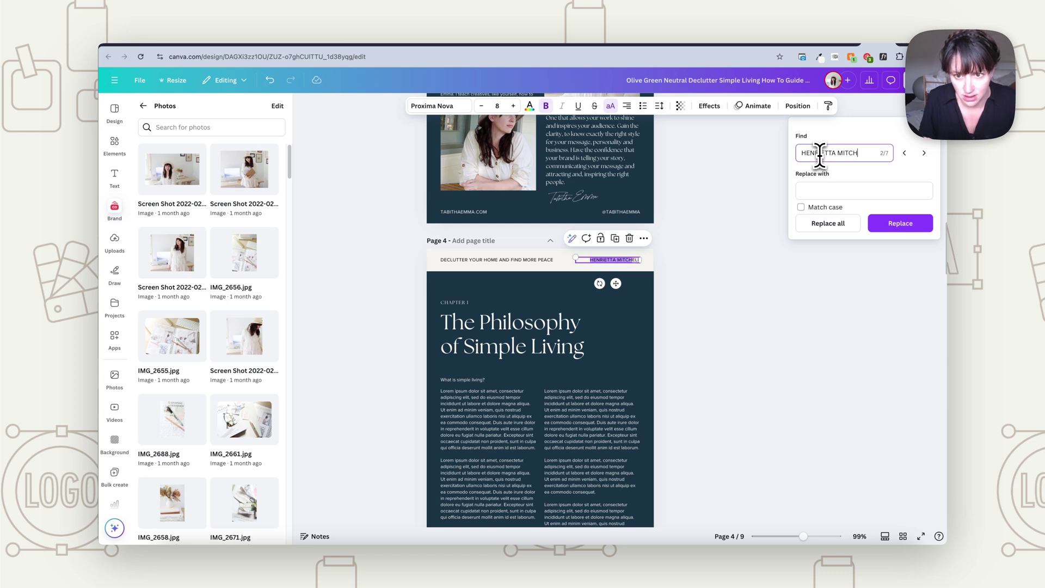
type("E")
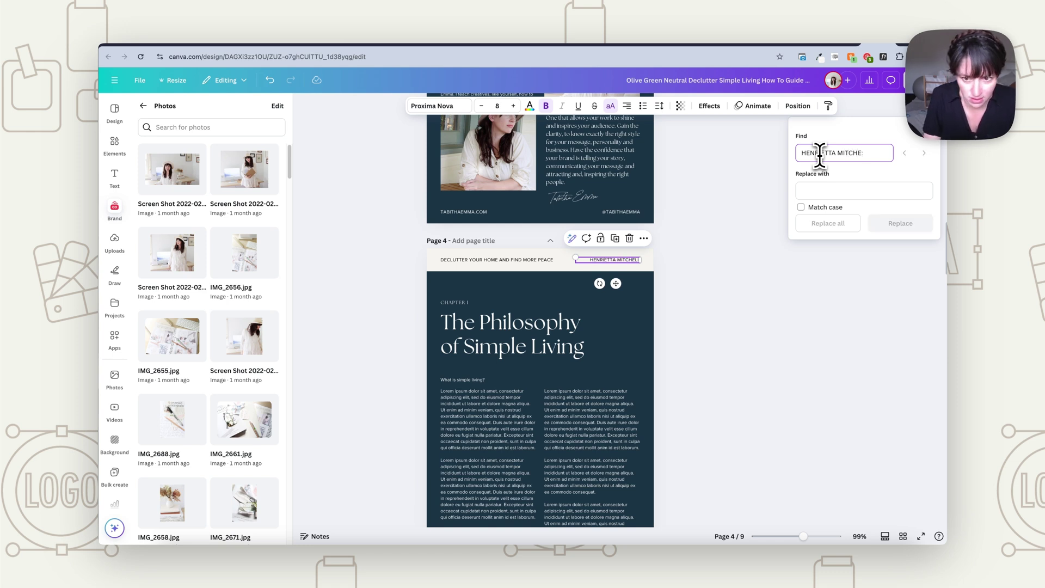
type("LL")
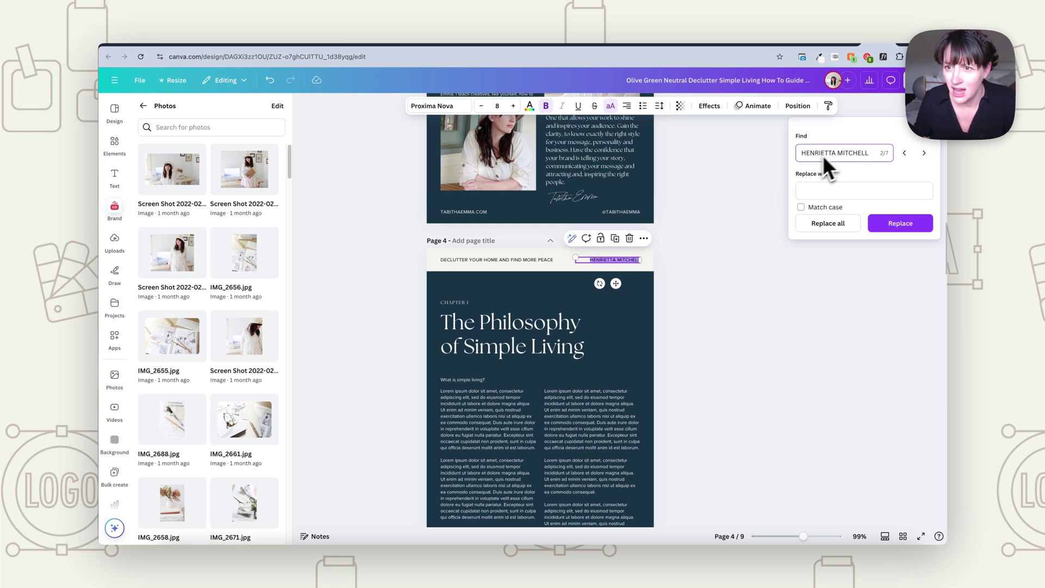
left_click(820, 189)
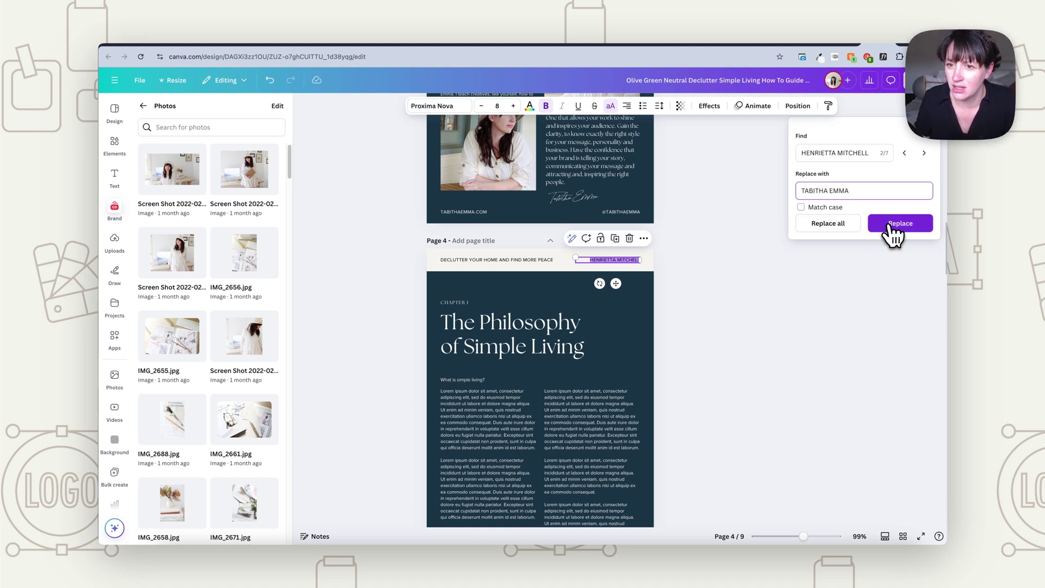
left_click(816, 210)
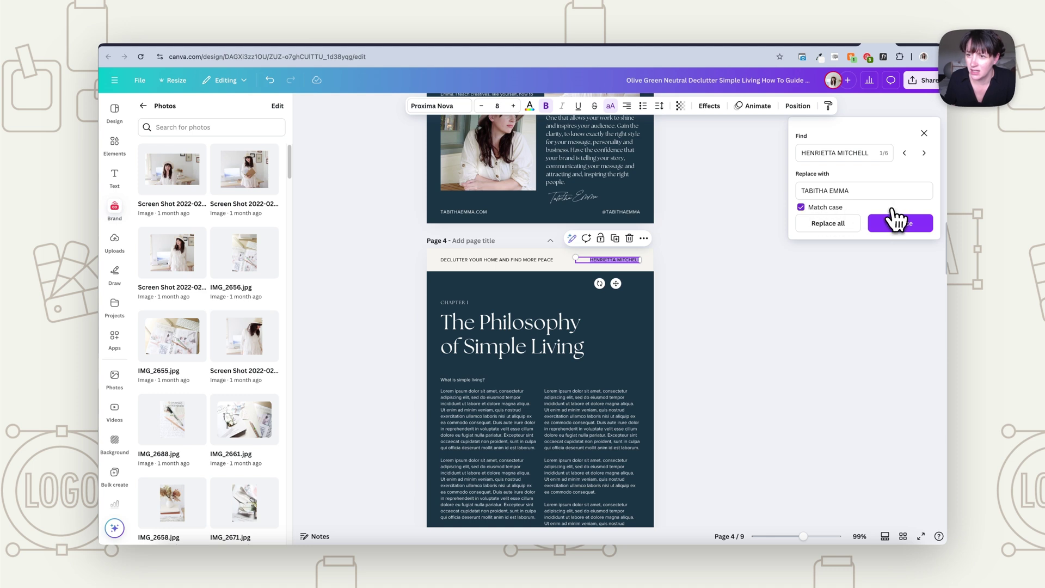
left_click(828, 225)
scroll(706, 285, "down", 8)
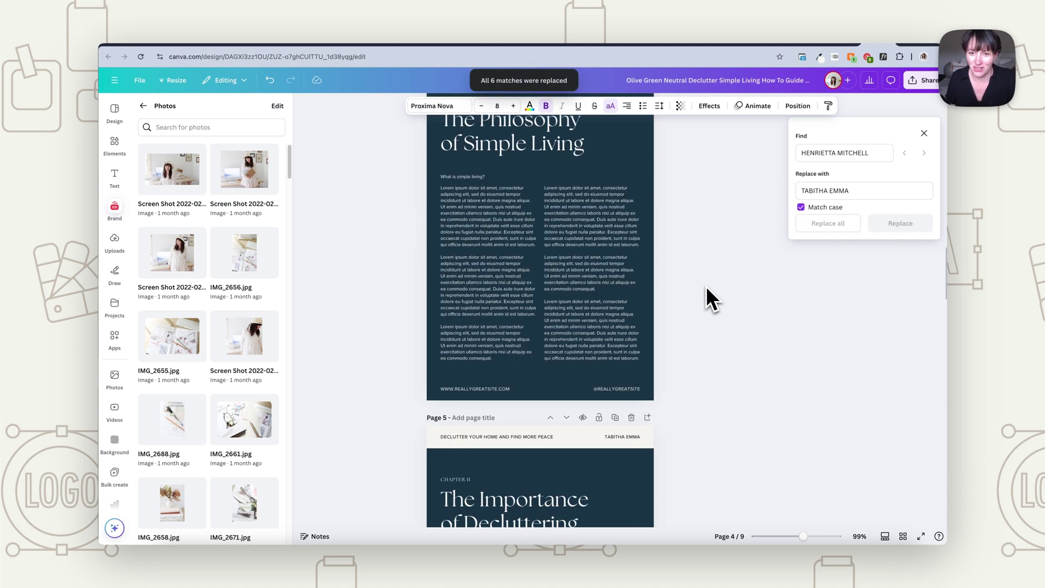
scroll(629, 220, "down", 9)
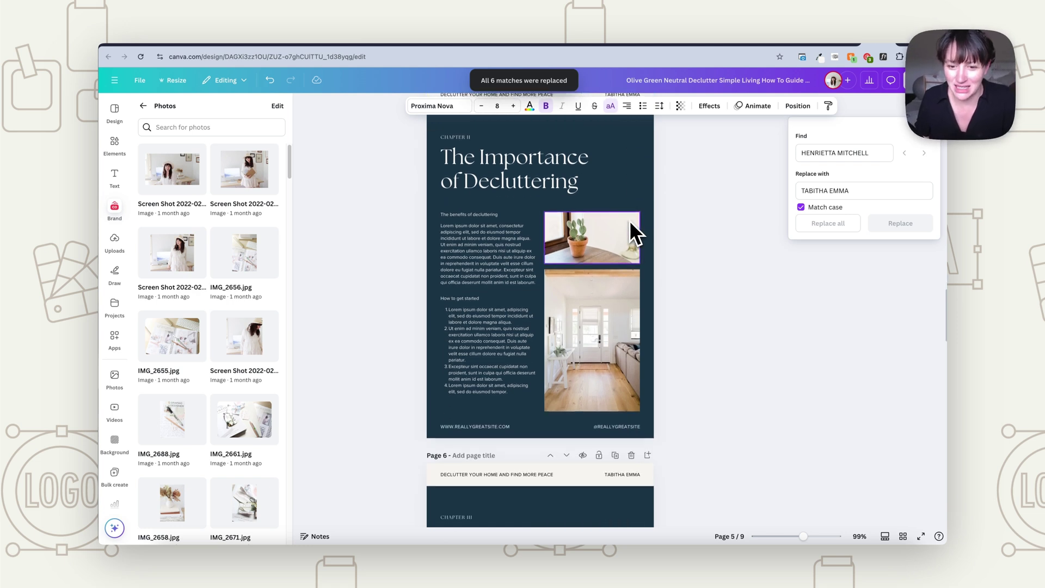
scroll(626, 428, "up", 9)
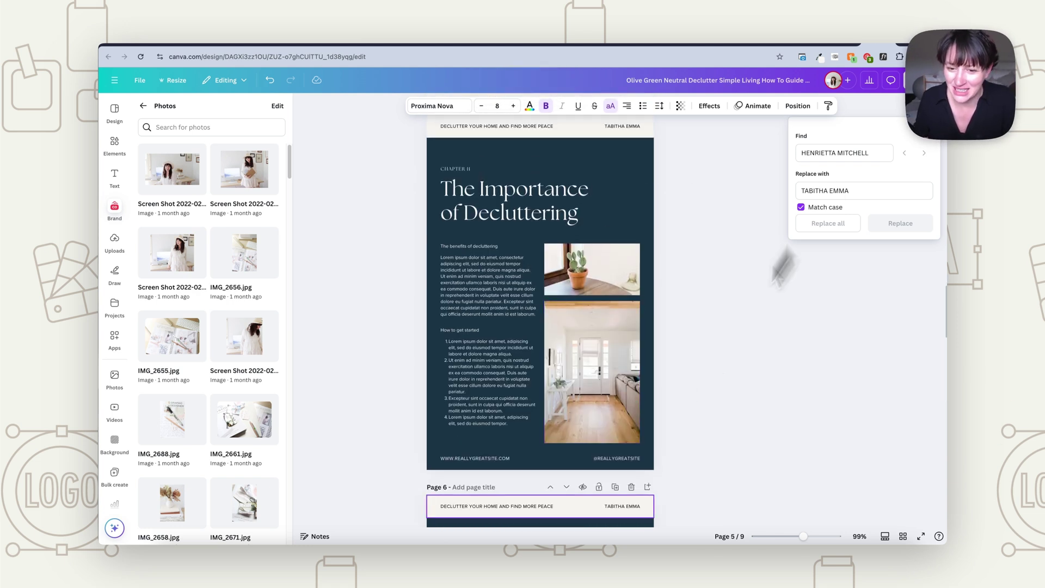
- Replace all 12 REALLYGREATSITE matches with the coach's site name via Find and replace
left_click_drag(869, 153, 779, 156)
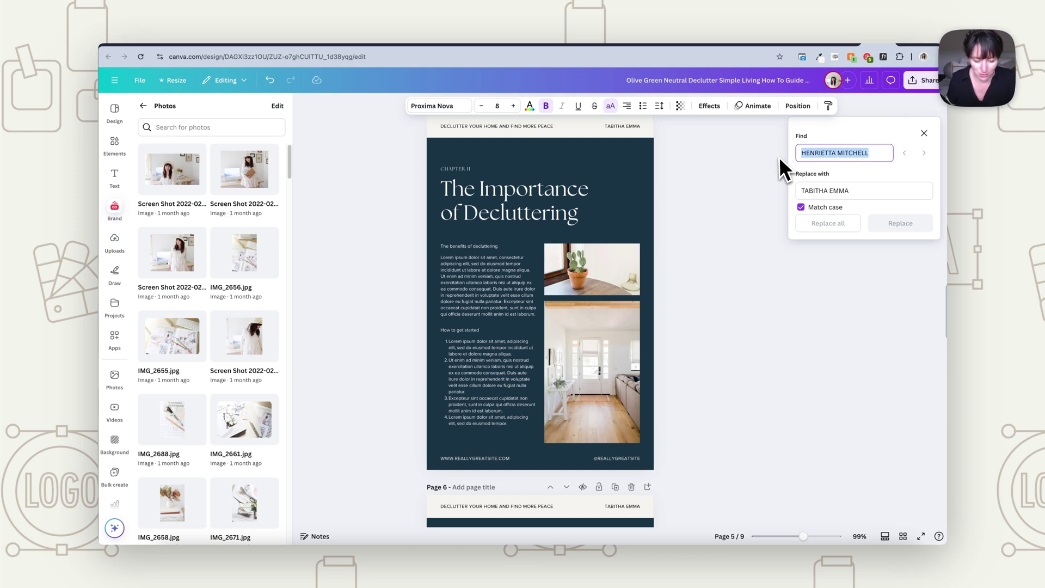
type("REALLY")
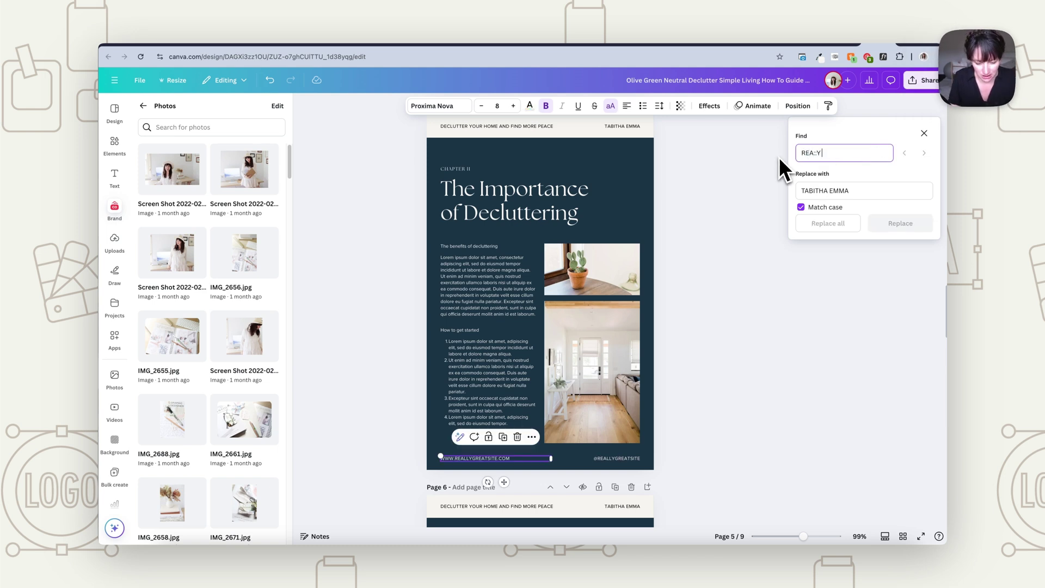
type("GREATS")
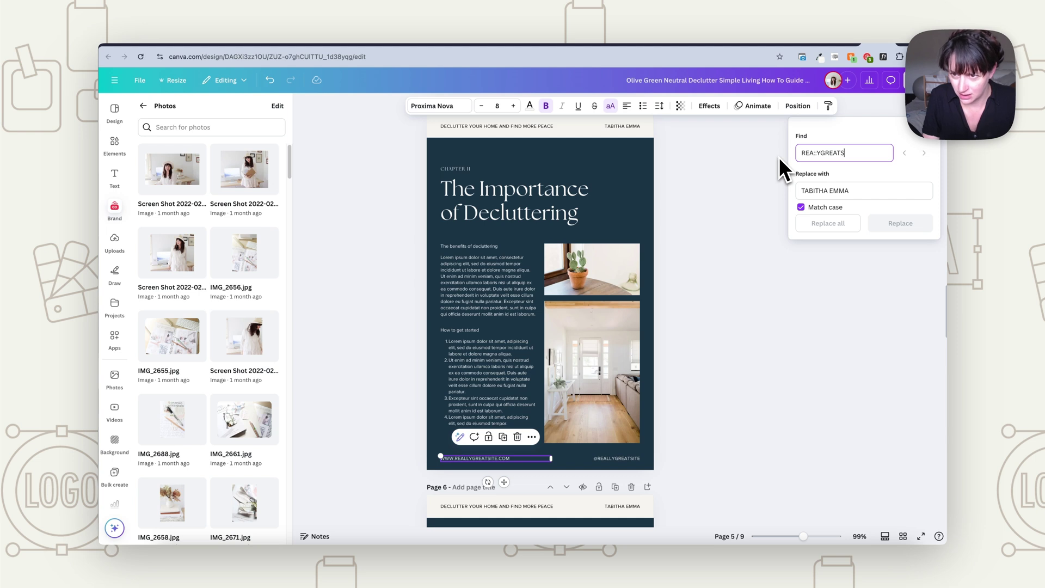
key("BackSpace")
key("BackSpace")
key("BackSpace")
key("BackSpace")
key("BackSpace")
key("BackSpace")
key("BackSpace")
key("BackSpace")
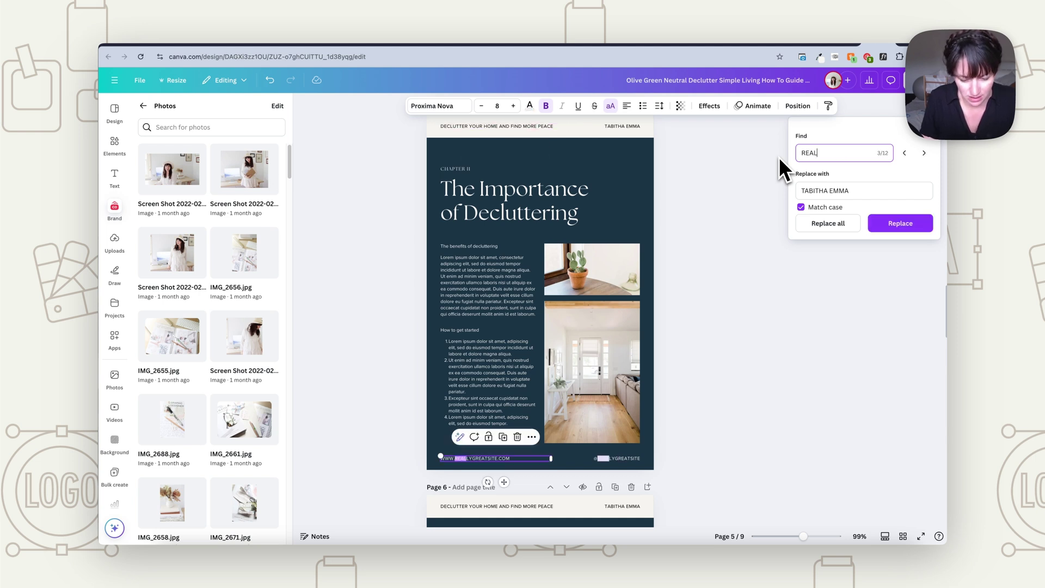
type("LYGREATS")
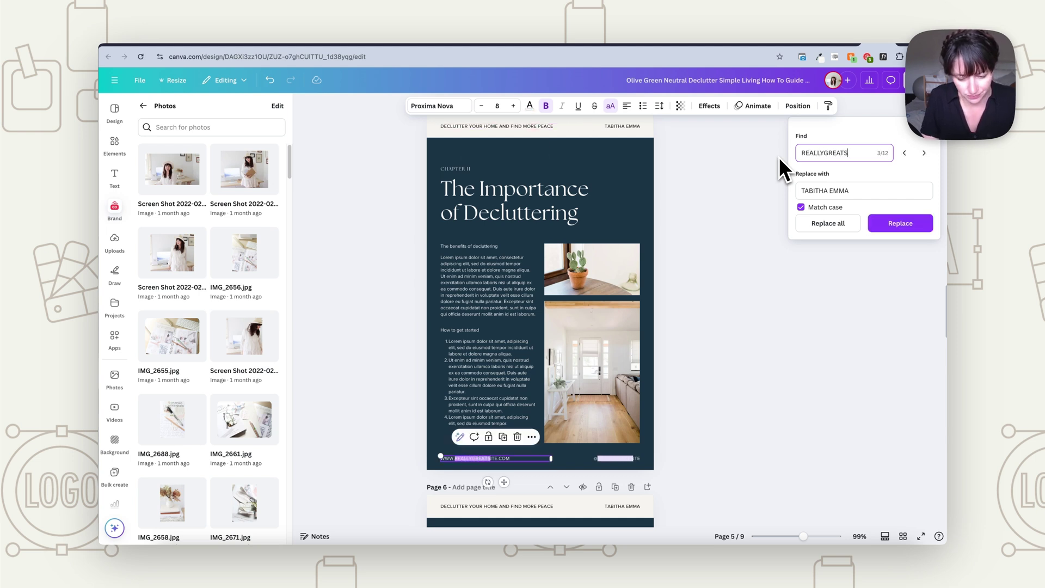
type("ITE")
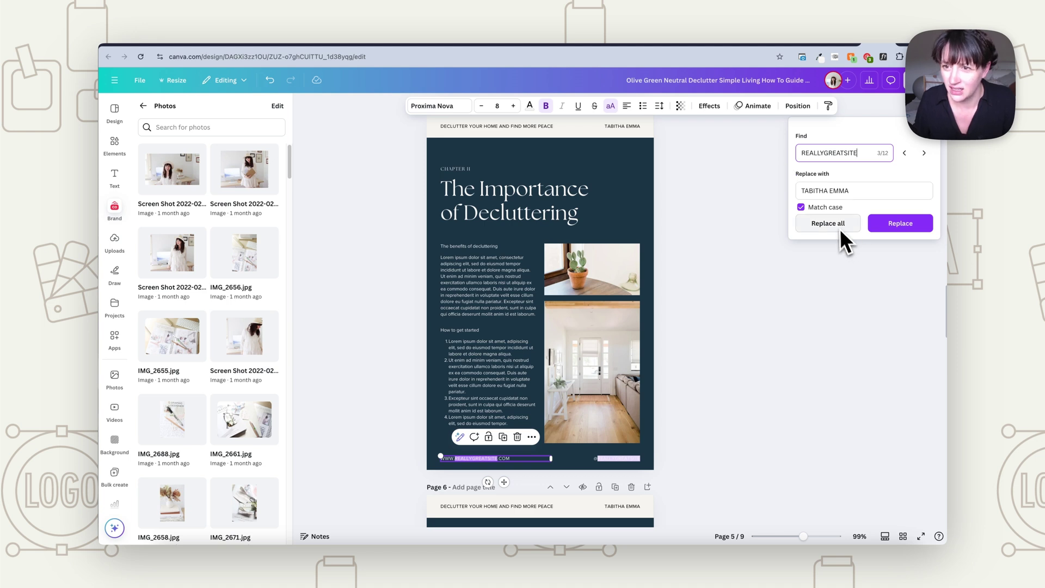
left_click(829, 192)
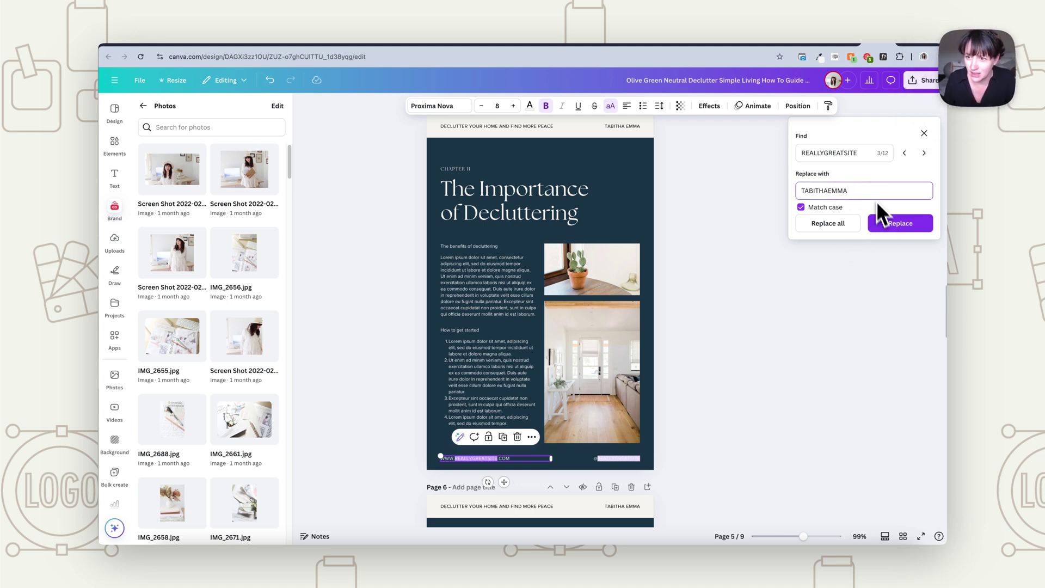
left_click(851, 226)
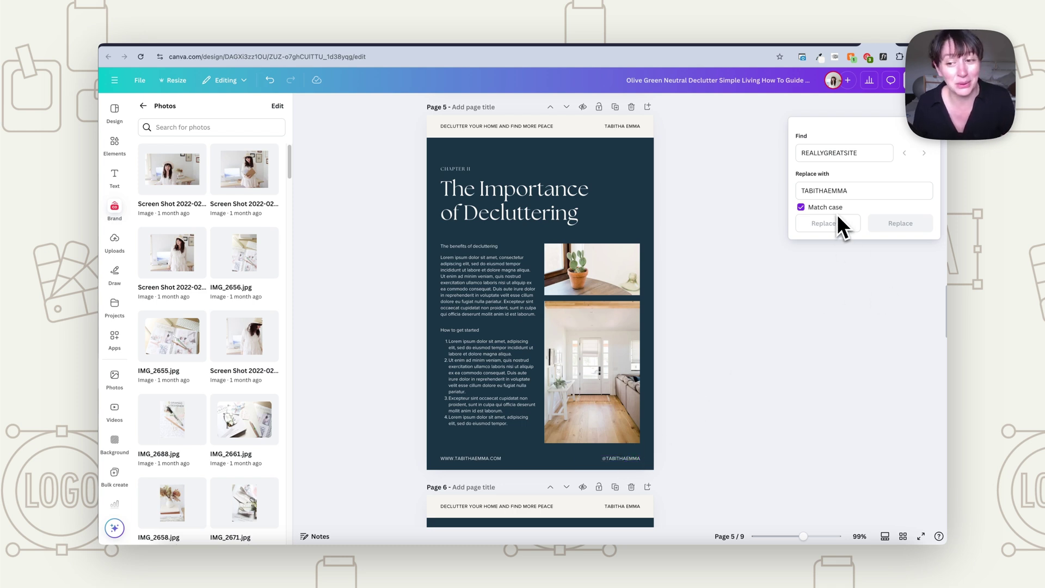
scroll(751, 257, "up", 6)
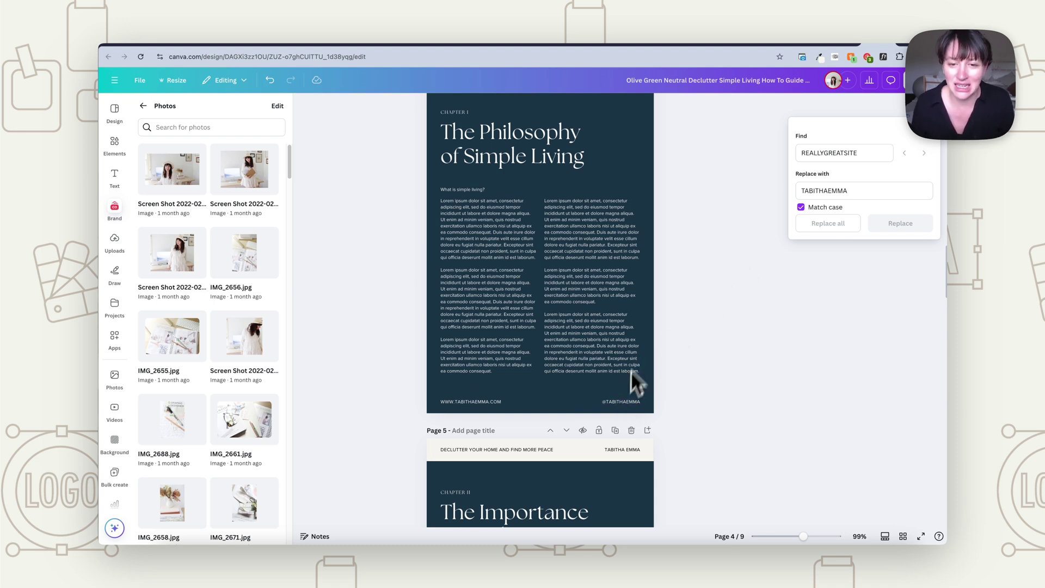
scroll(644, 331, "up", 3)
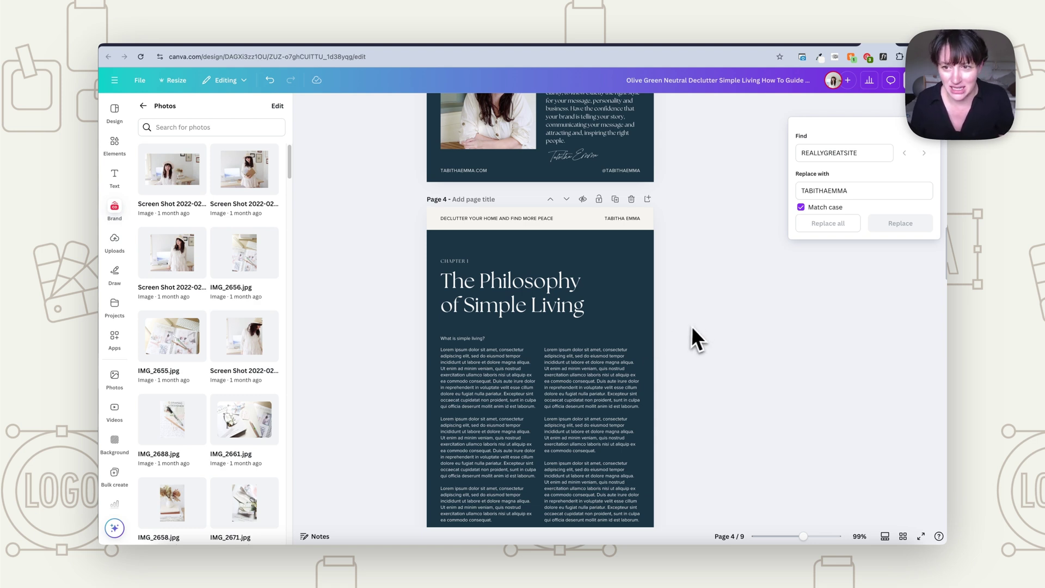
scroll(697, 324, "down", 1)
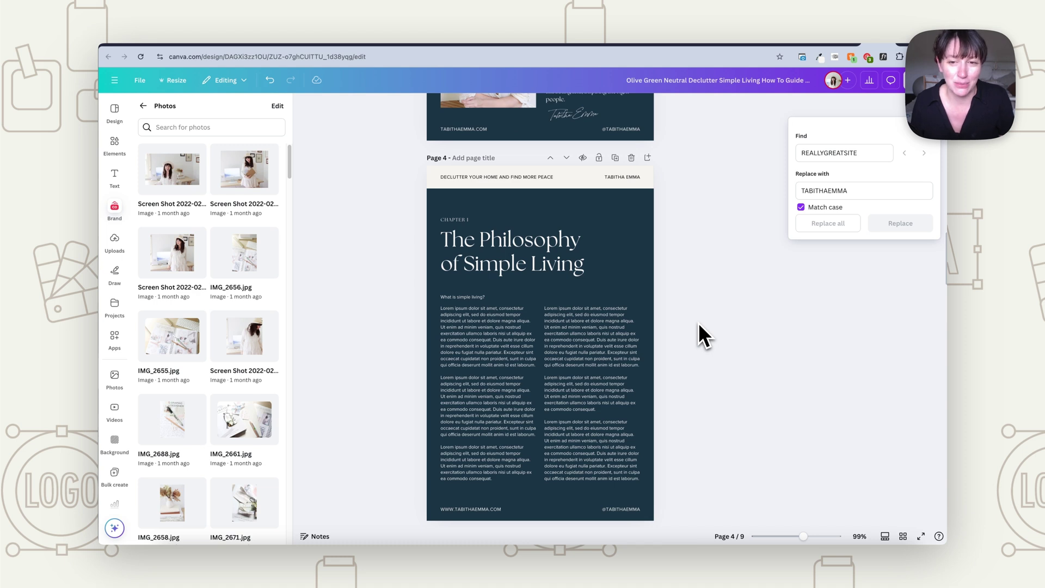
scroll(699, 325, "down", 10)
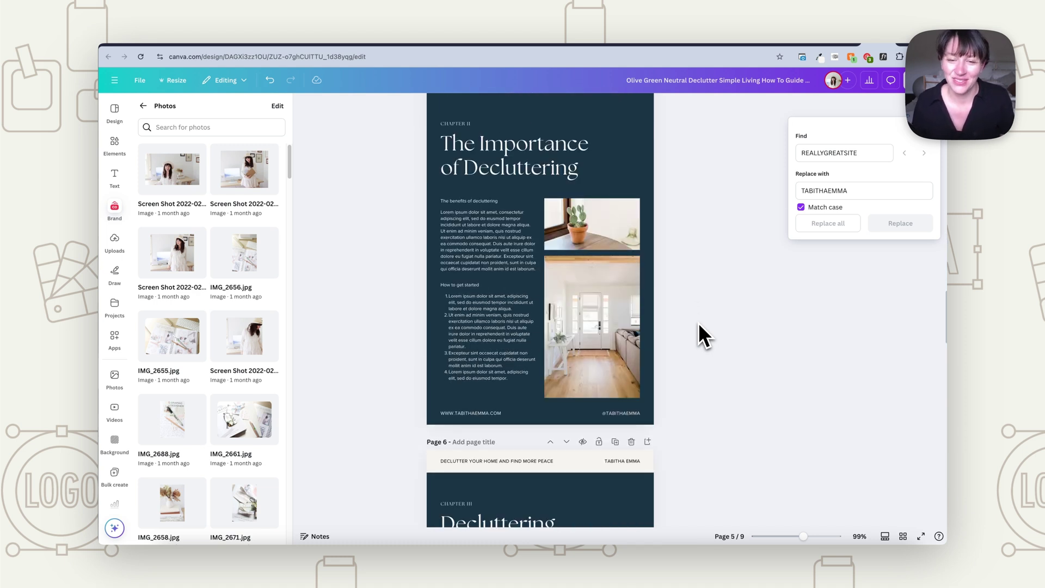
scroll(698, 324, "down", 20)
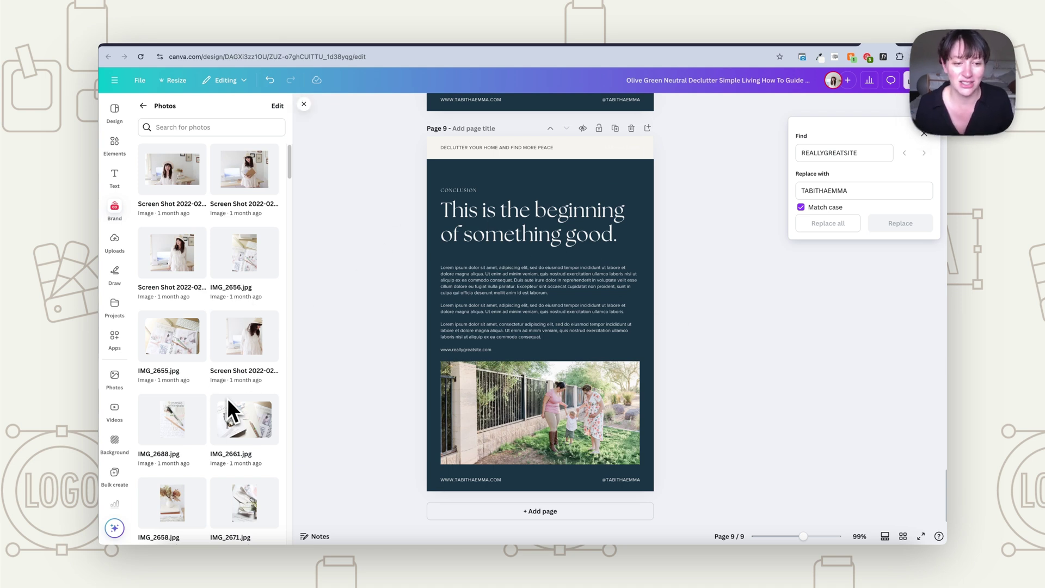
- Replace the family photo on page 9 with the flat-lay image IMG_2661
left_click_drag(228, 411, 569, 434)
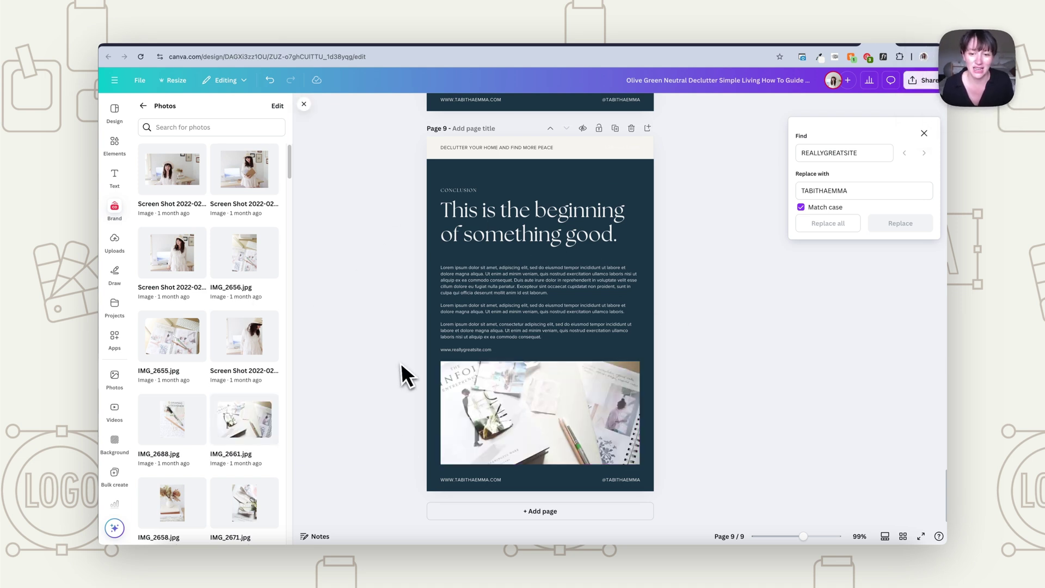
scroll(400, 363, "up", 5)
left_click_drag(172, 252, 582, 304)
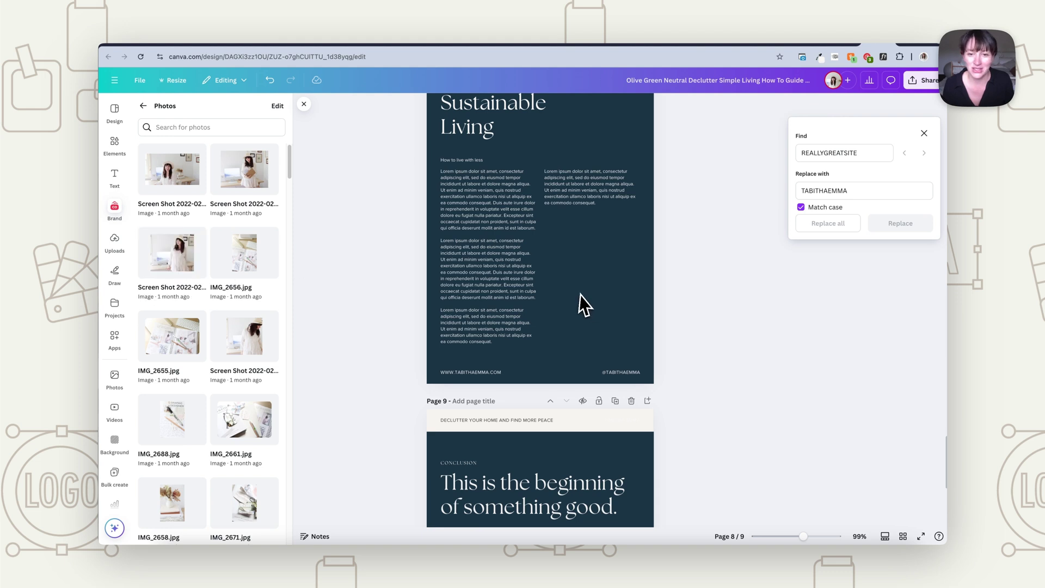
- Replace page 7's pillow photo with IMG_2922
scroll(685, 345, "up", 6)
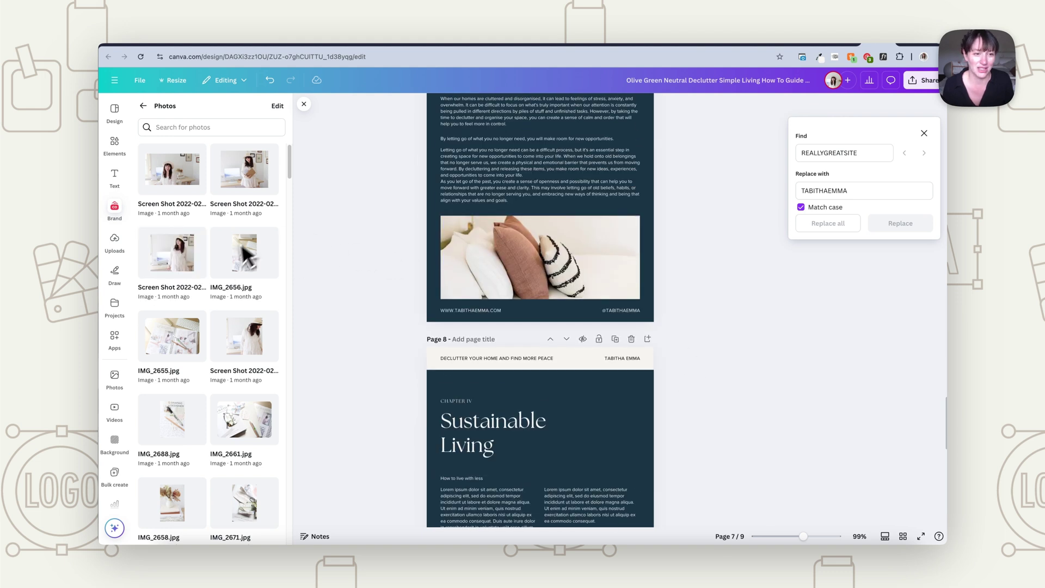
scroll(245, 473, "down", 9)
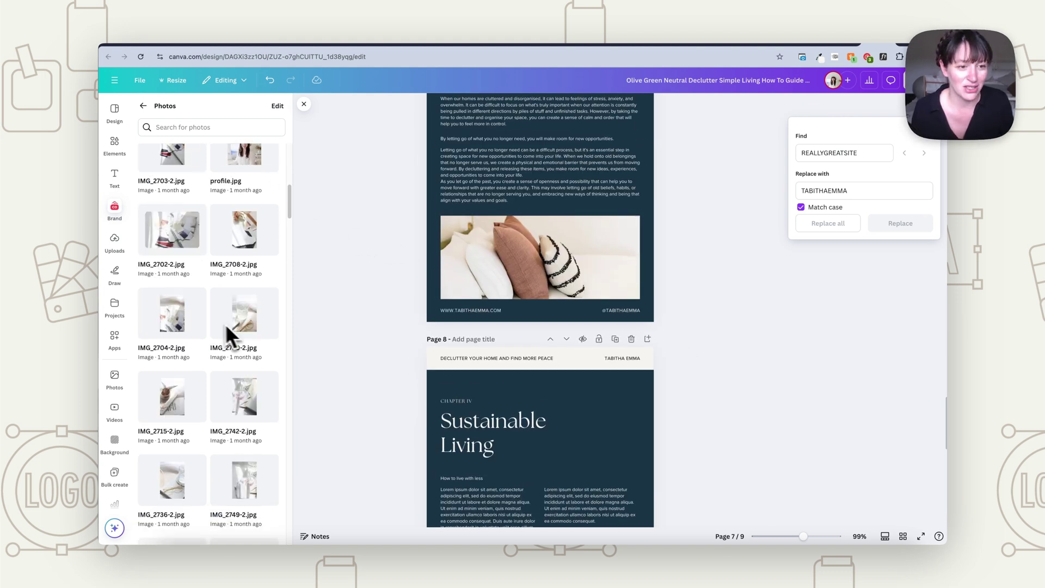
scroll(223, 381, "down", 8)
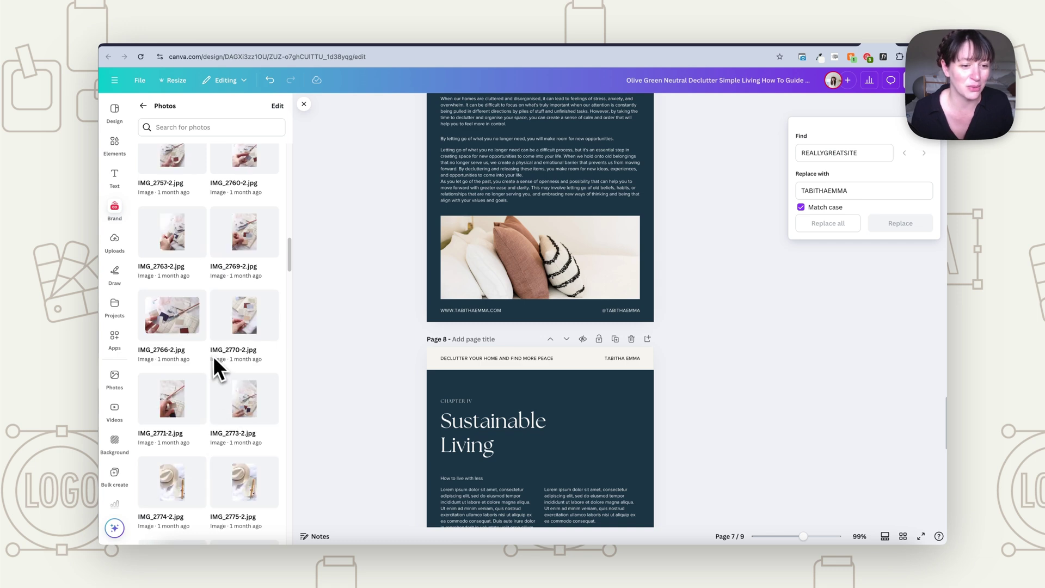
scroll(213, 359, "down", 10)
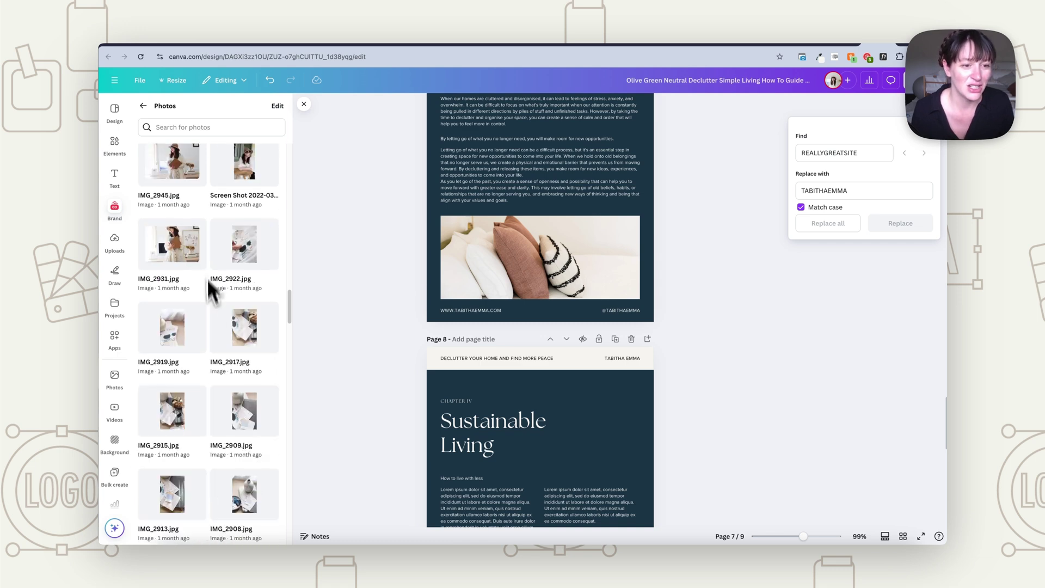
left_click_drag(247, 261, 534, 272)
scroll(680, 451, "up", 10)
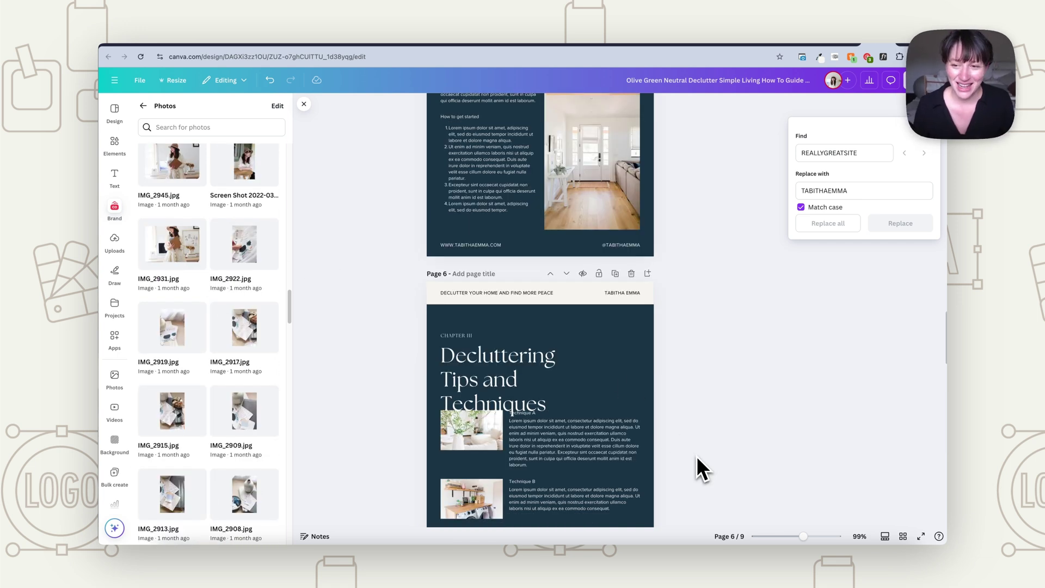
scroll(673, 458, "up", 2)
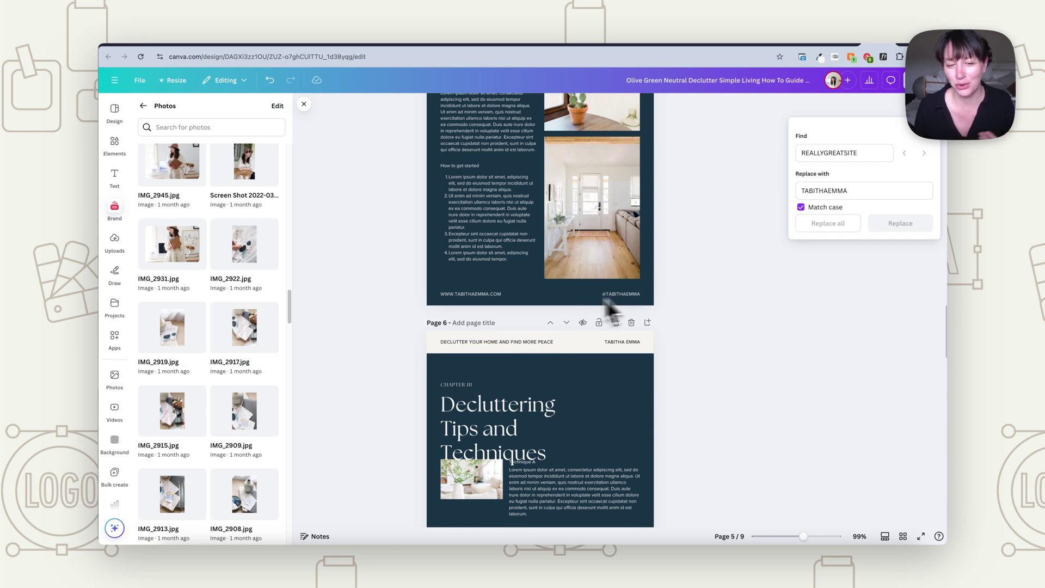
scroll(467, 319, "up", 3)
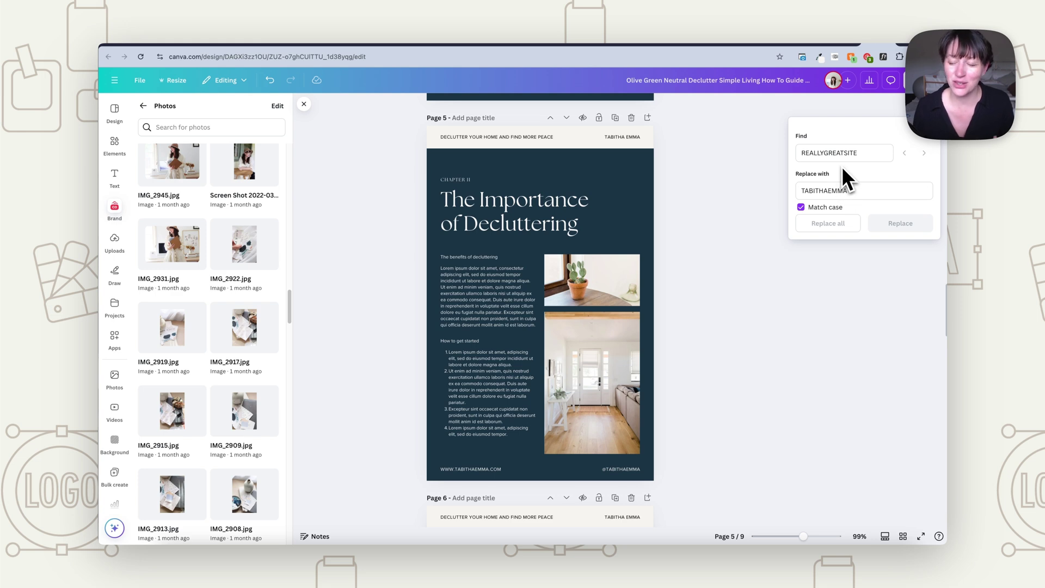
left_click(845, 186)
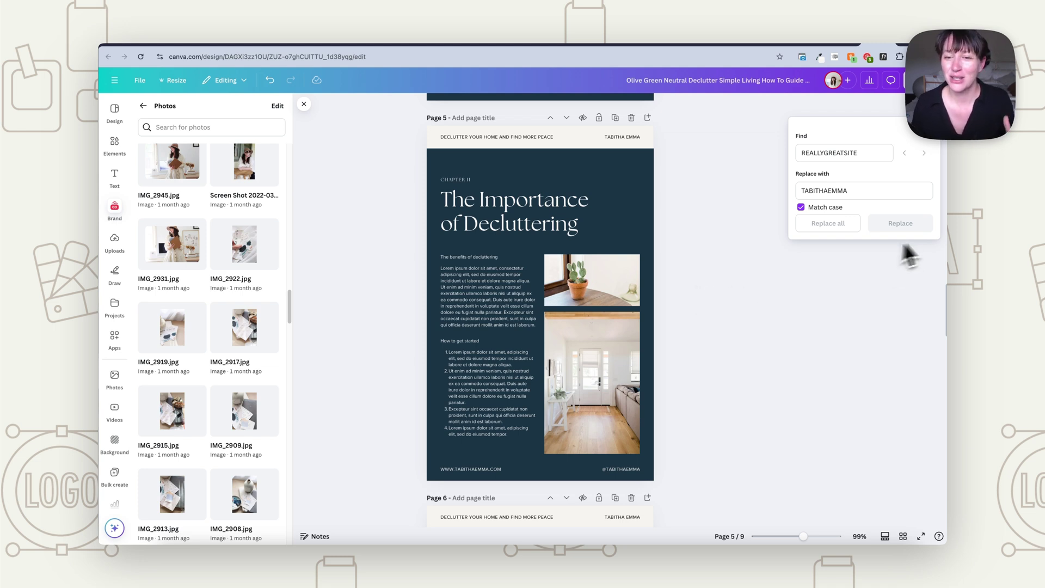
scroll(713, 295, "up", 5)
scroll(710, 297, "up", 8)
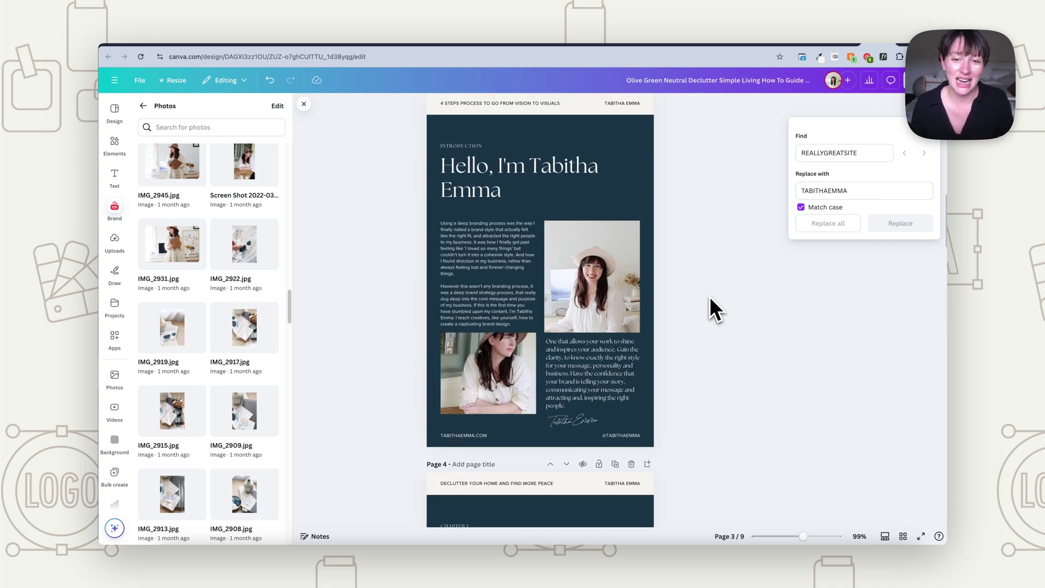
left_click(624, 436)
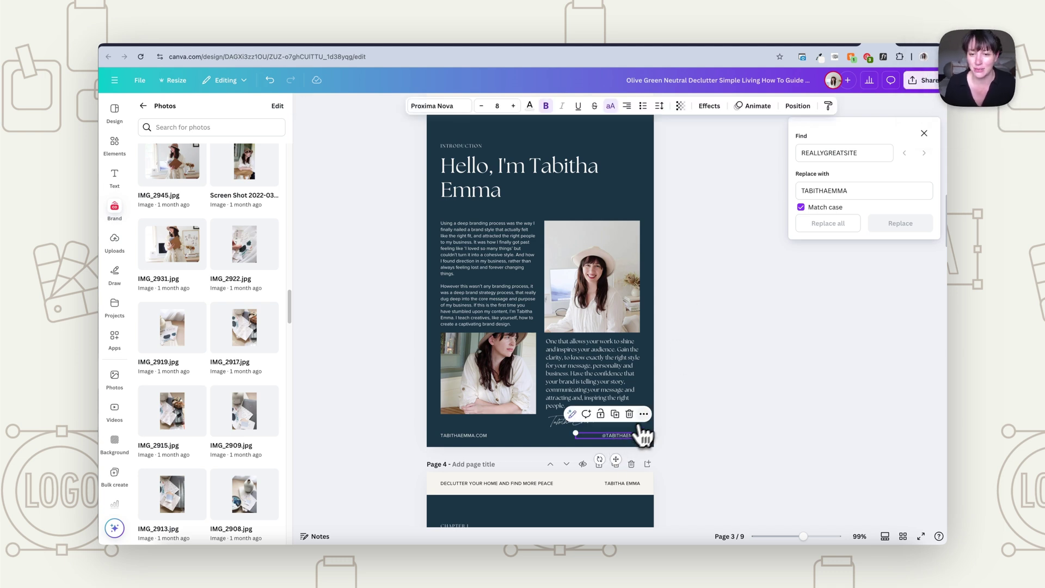
left_click(642, 415)
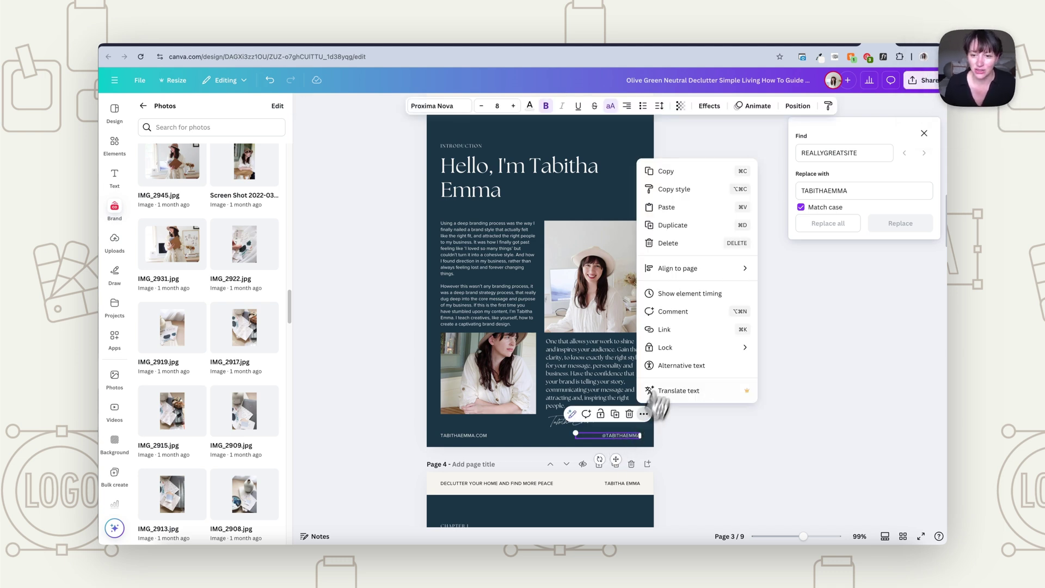
left_click(677, 340)
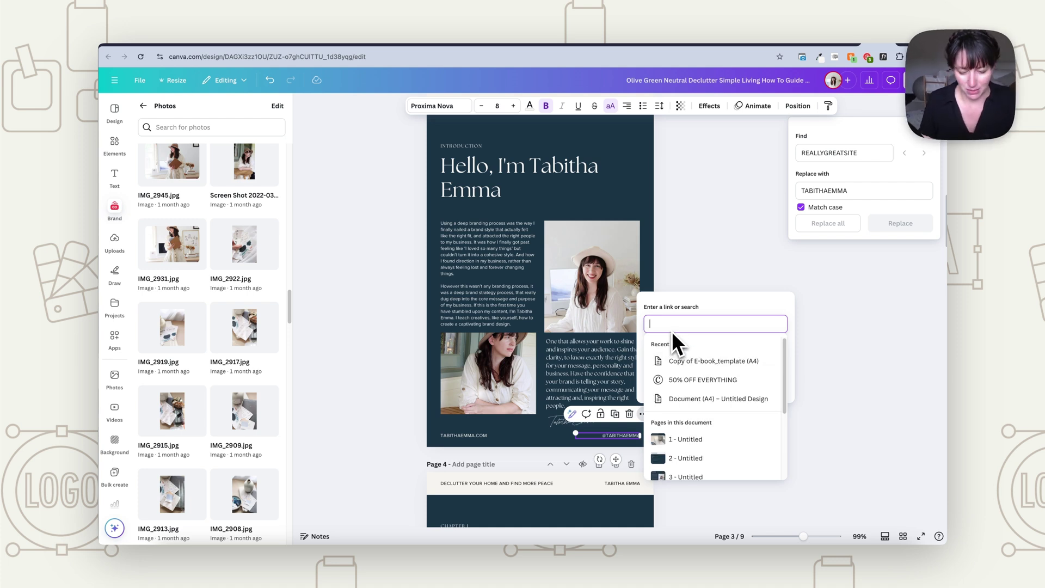
type("http://tabithaemm")
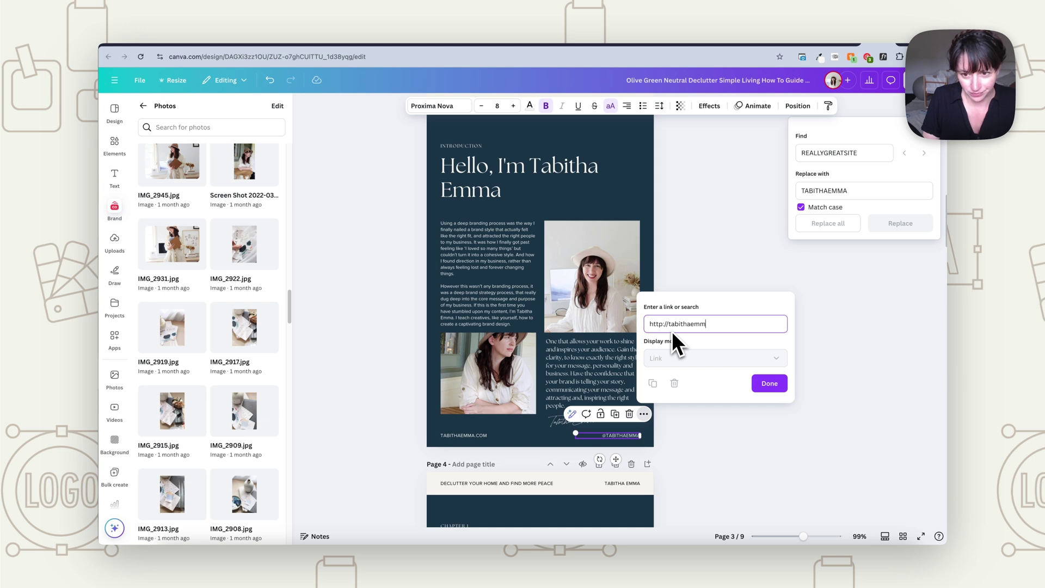
left_click(718, 354)
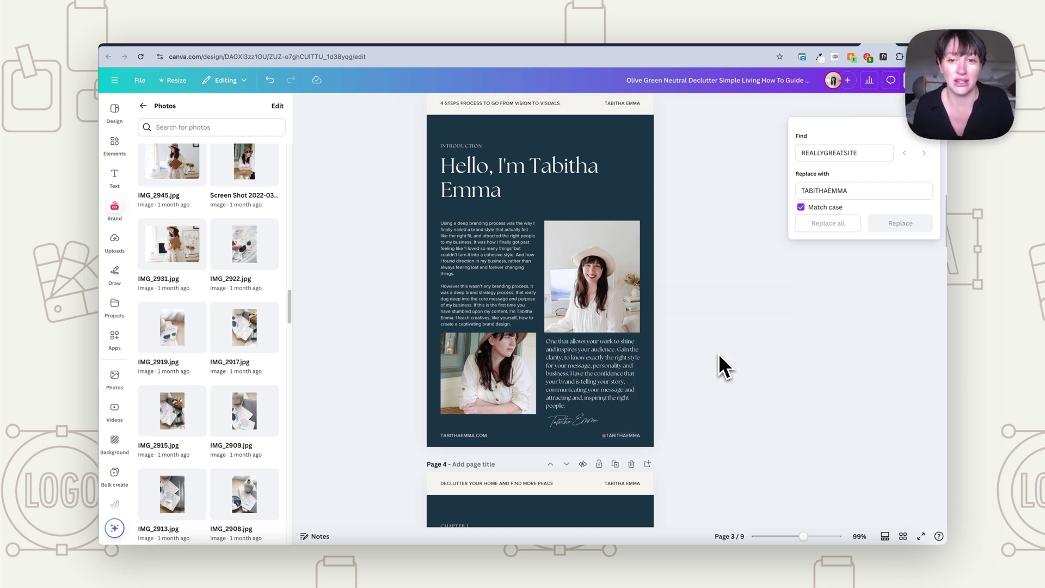
- Set the Share download file type to PDF Standard for the Declutter guide
left_click(922, 81)
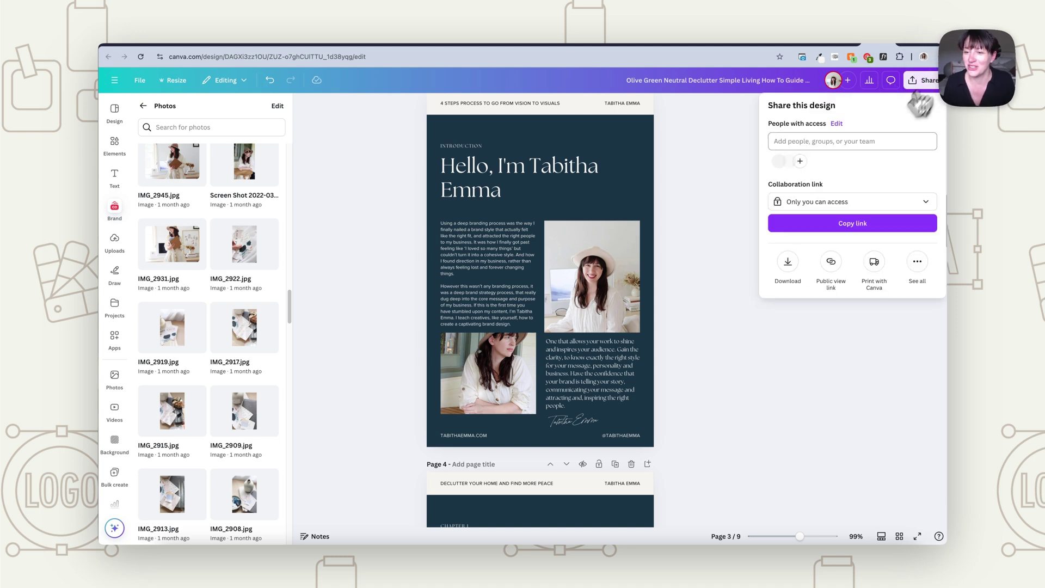
left_click(788, 263)
left_click(793, 147)
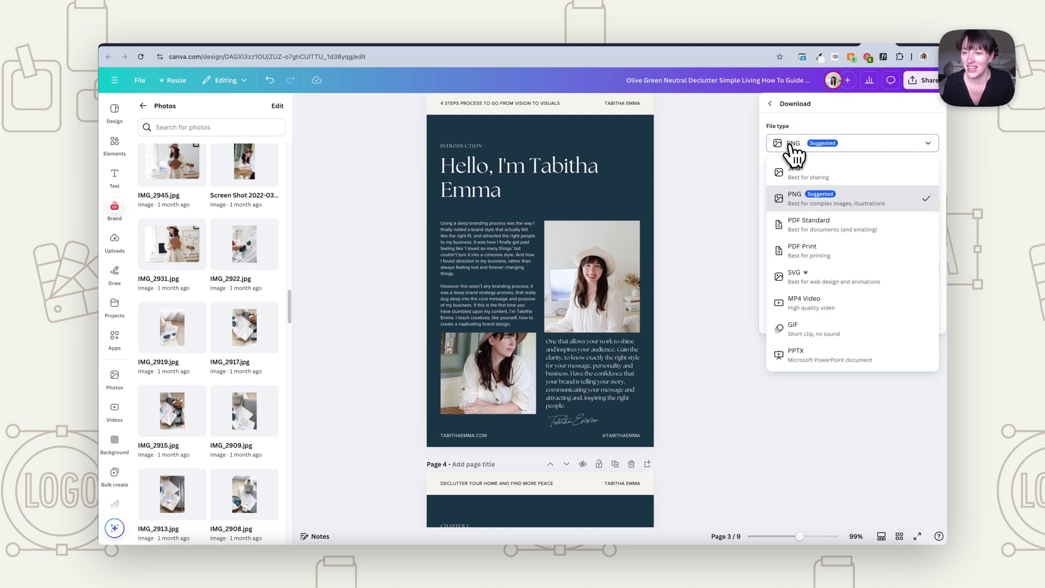
left_click(819, 225)
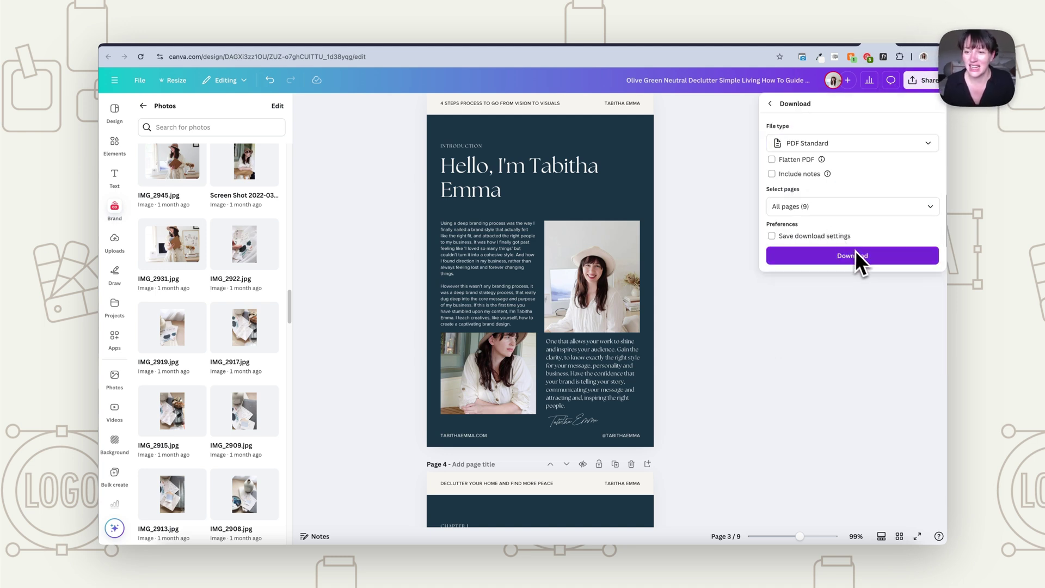